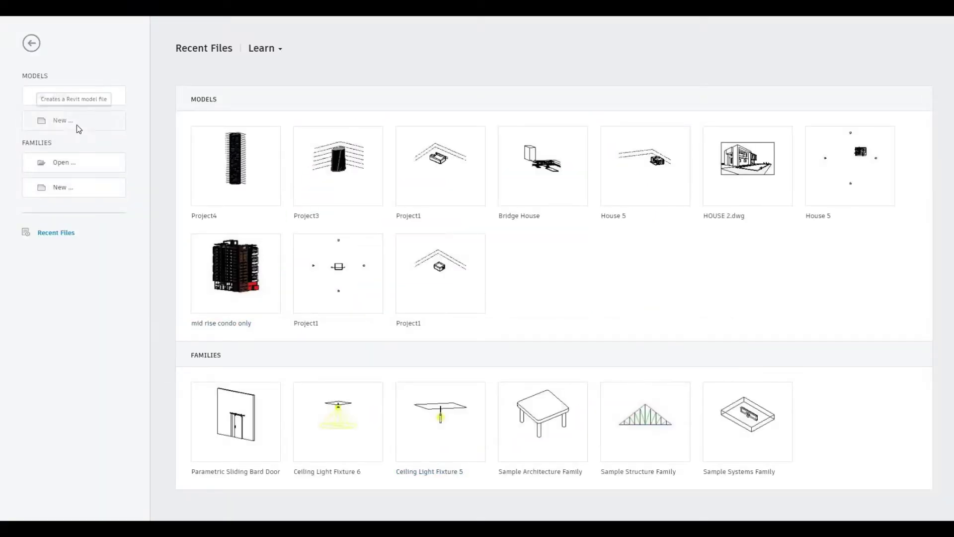
Create a new project from the Architectural Template
click(552, 168)
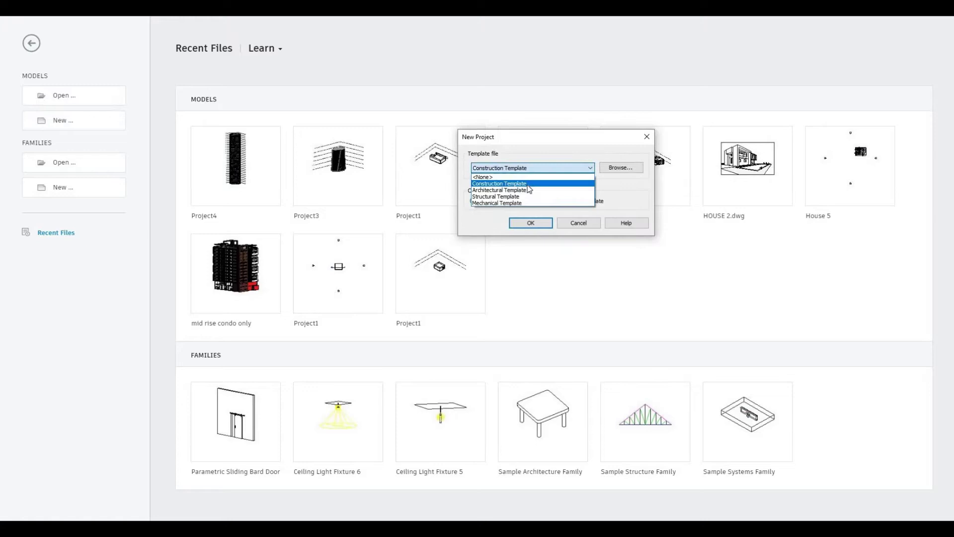
click(522, 191)
click(520, 222)
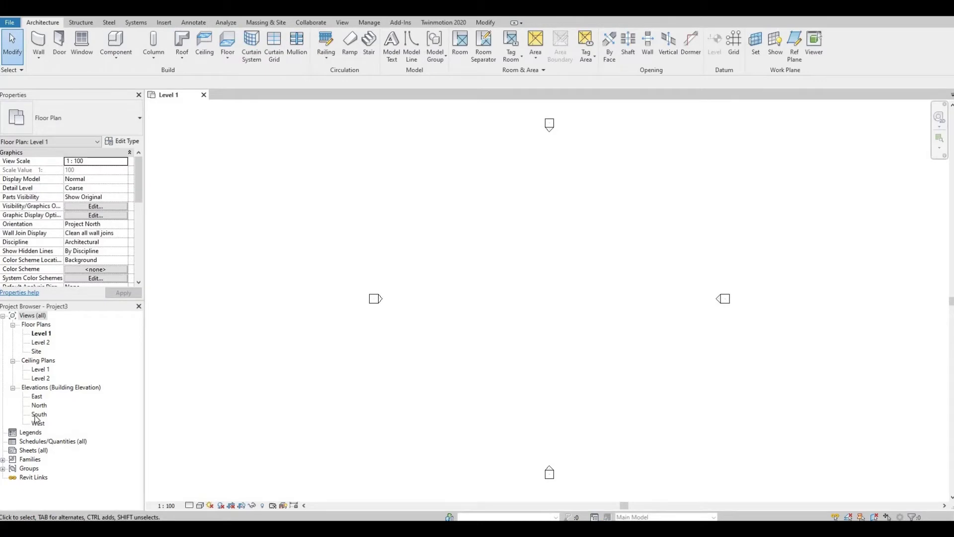
Open the South elevation and select the Level 2 line
double_click(37, 414)
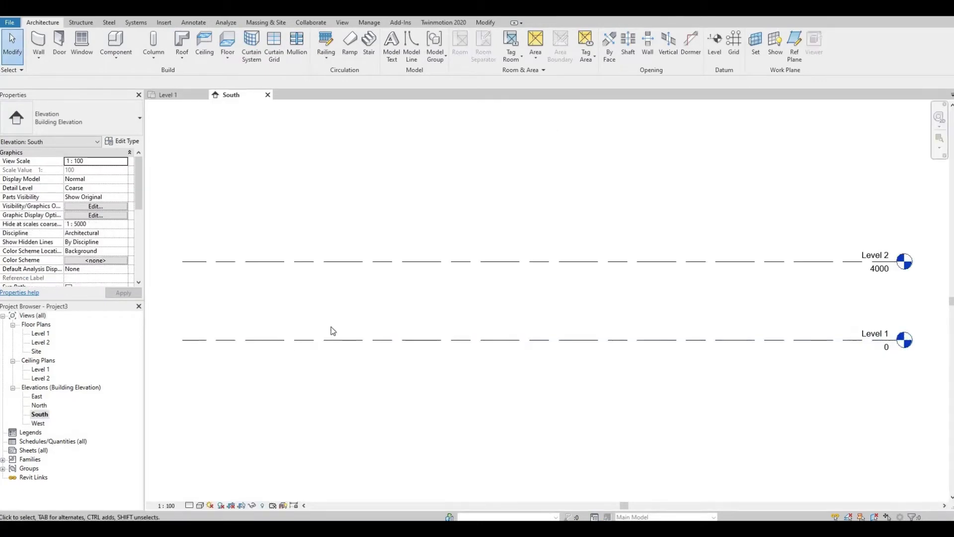
scroll(338, 348, down, 2)
middle_drag(360, 390, 389, 364)
scroll(390, 364, down, 1)
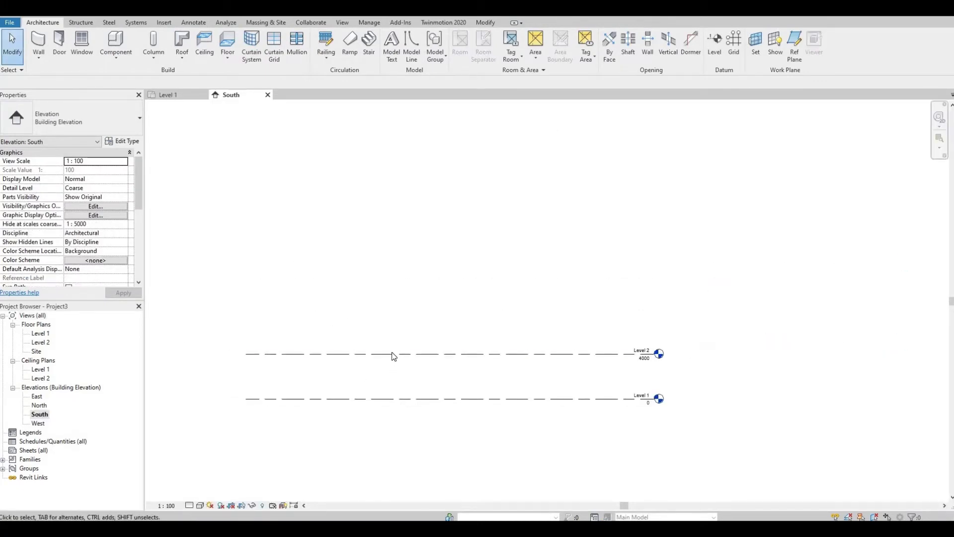
click(423, 353)
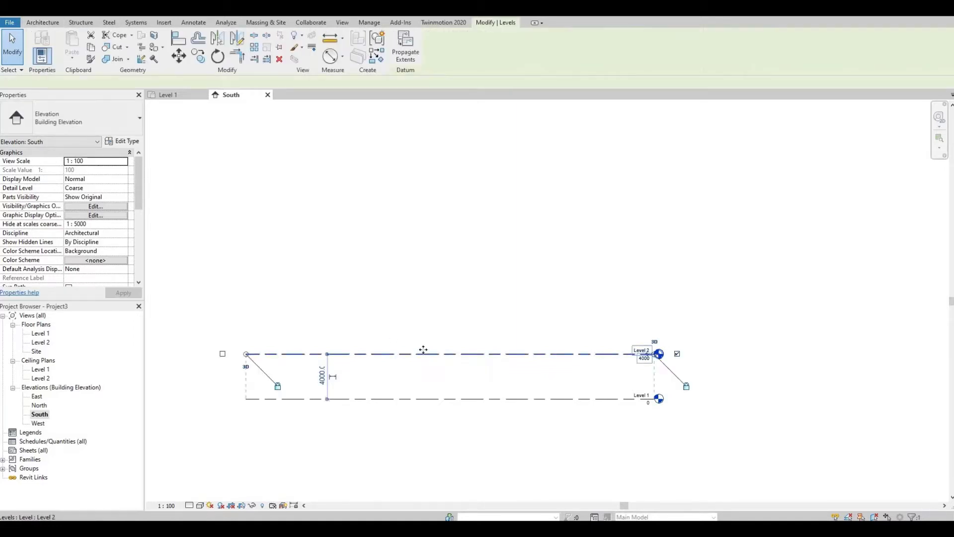
Array Level 2 into 29 levels spaced 4000 apart, reaching Level 30
click(256, 50)
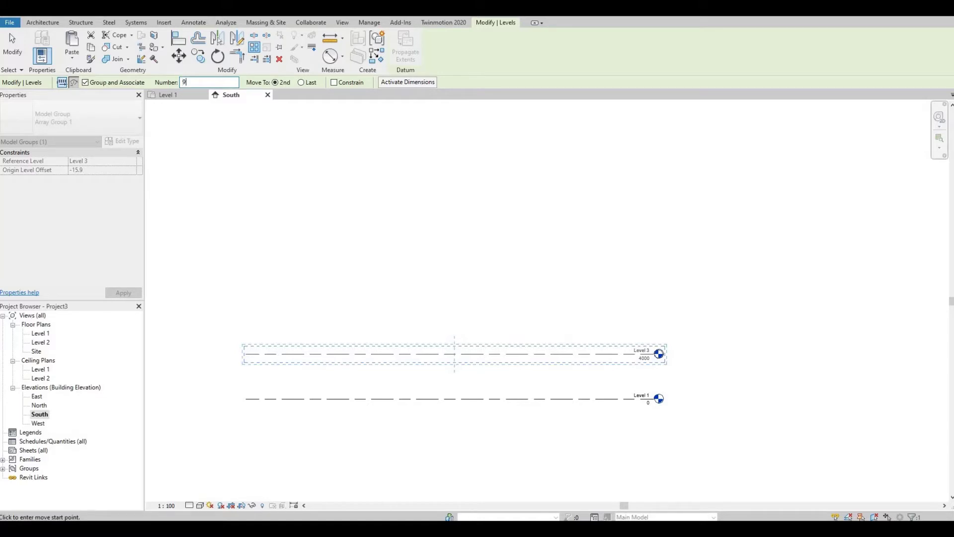
text(29)
click(487, 354)
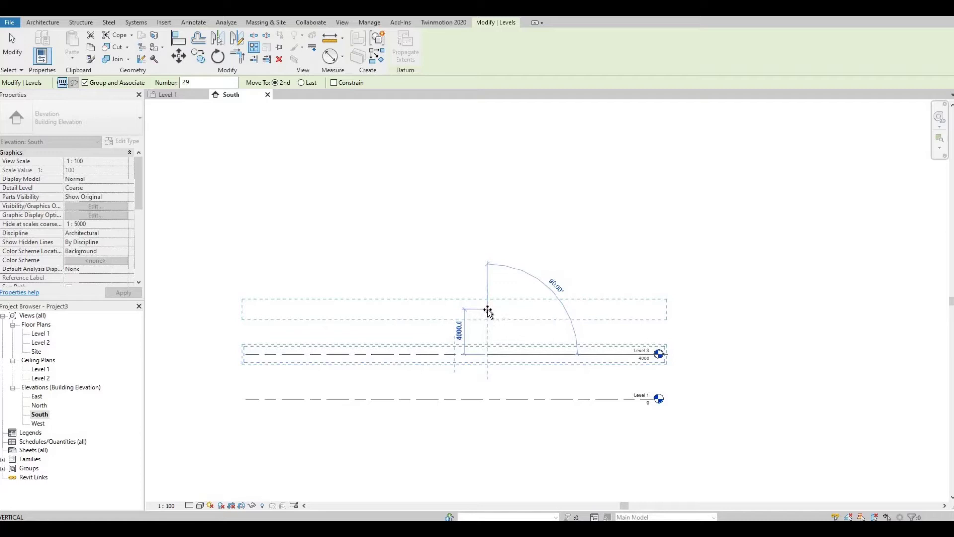
click(488, 312)
scroll(526, 292, down, 3)
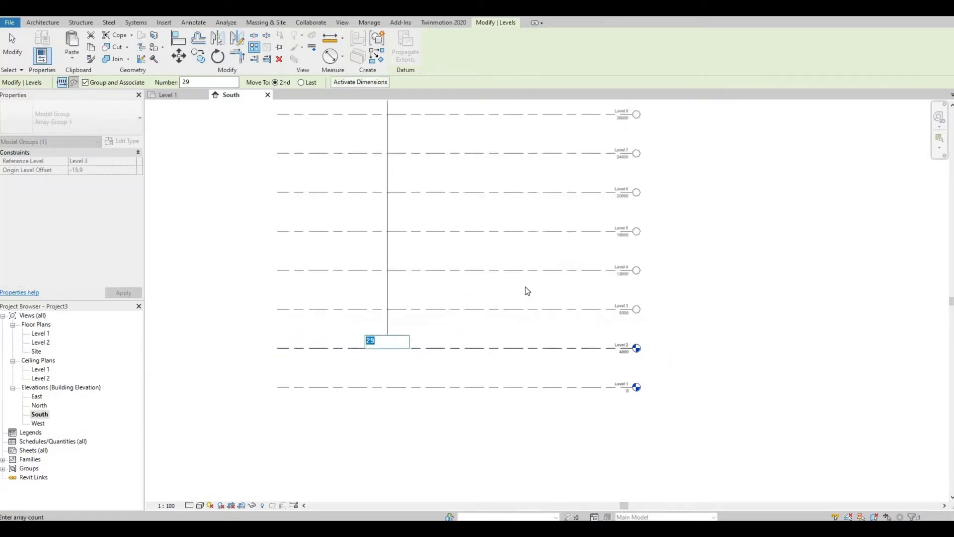
scroll(646, 288, down, 4)
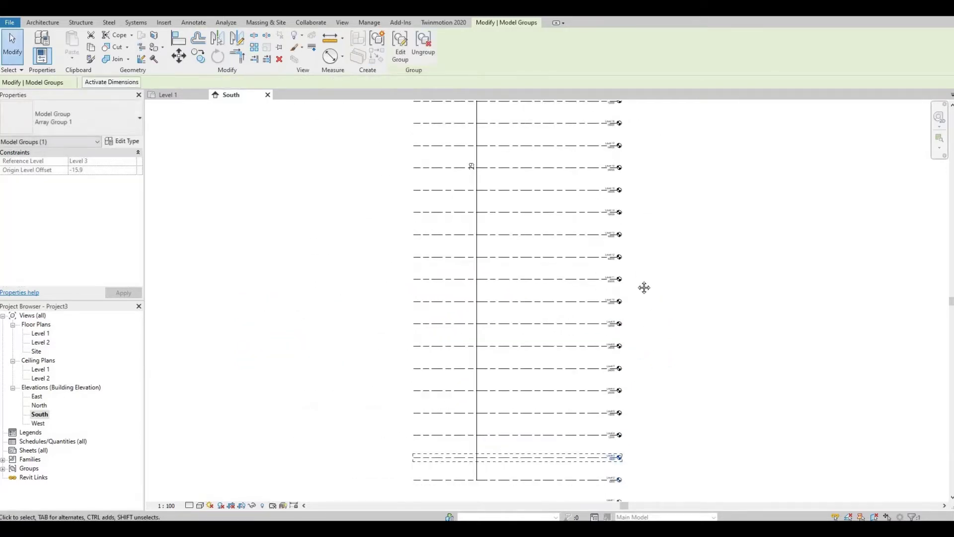
scroll(605, 164, up, 5)
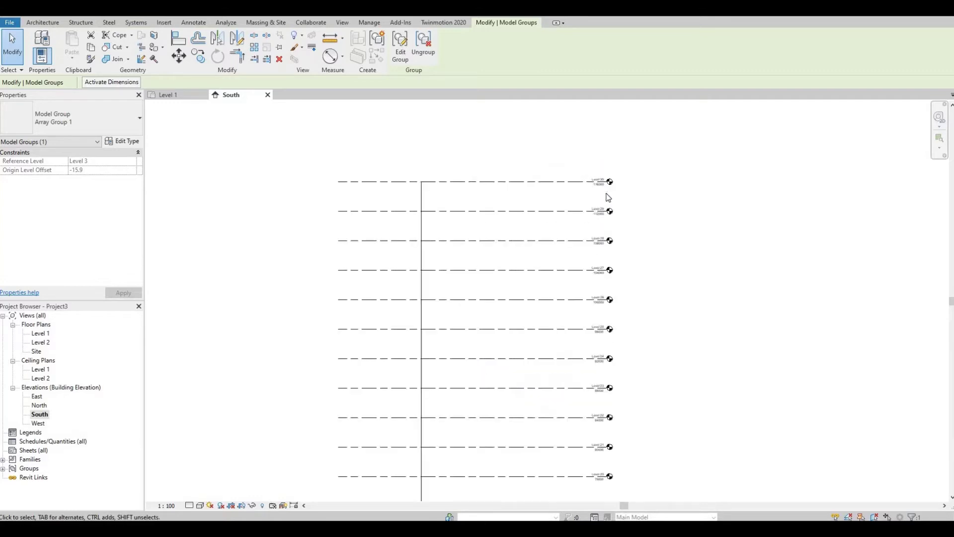
scroll(597, 206, down, 6)
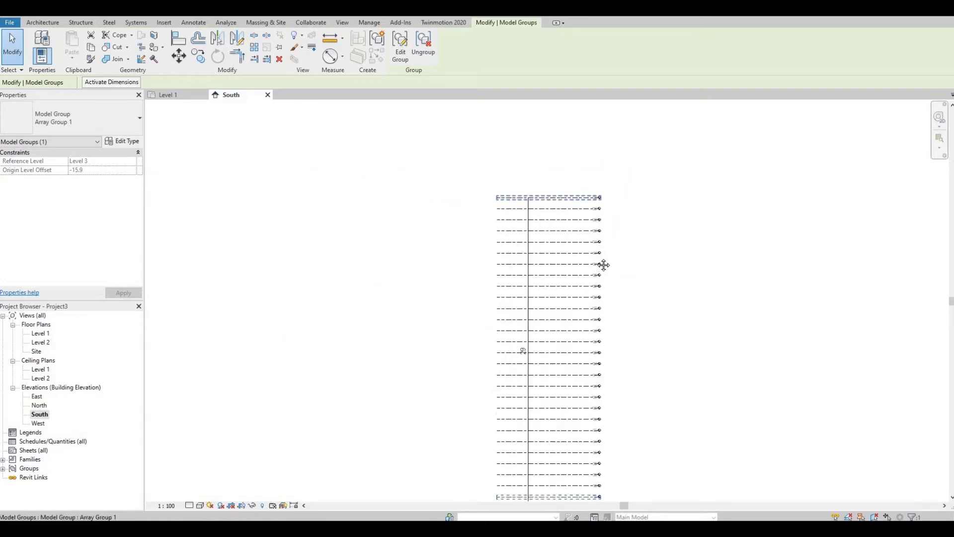
scroll(532, 248, up, 3)
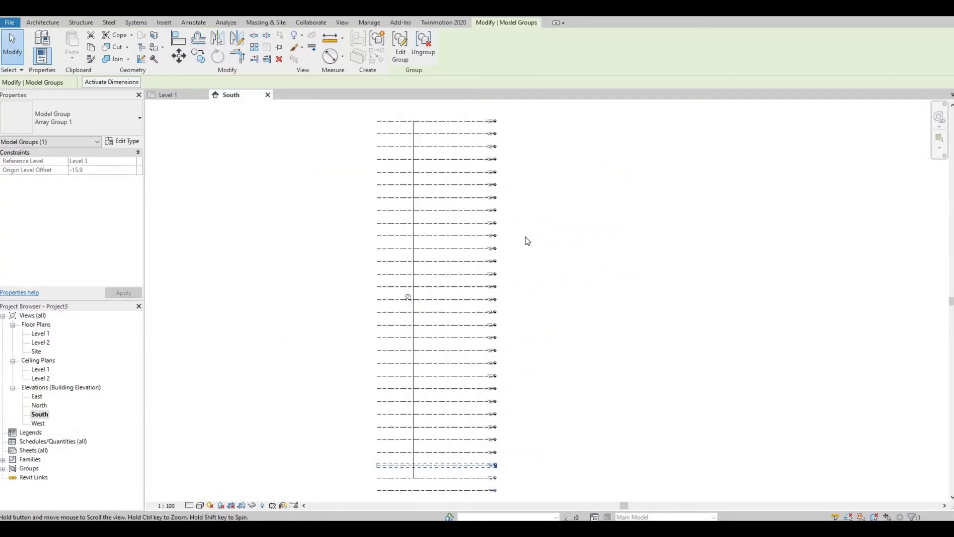
click(263, 374)
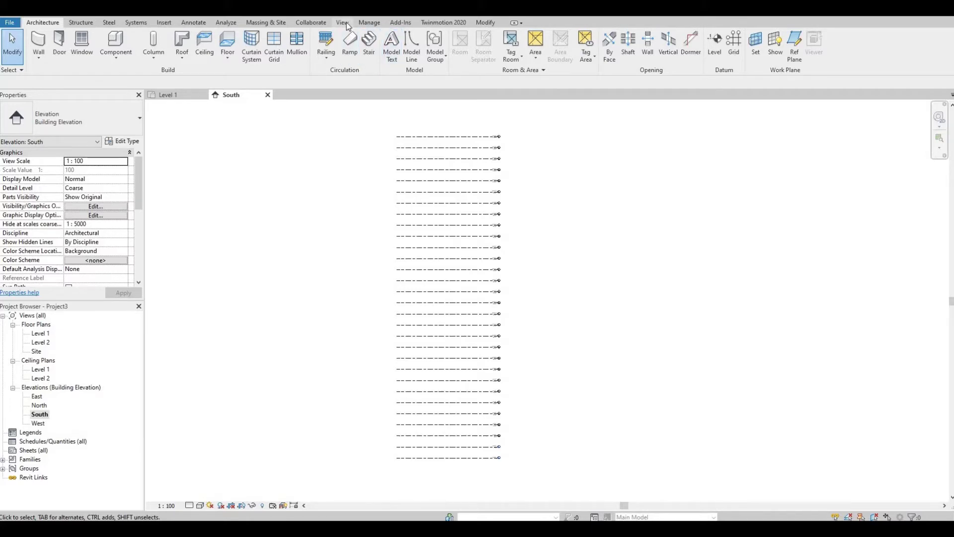
Create floor plan views for every listed level with Plan Views > Floor Plan
click(346, 25)
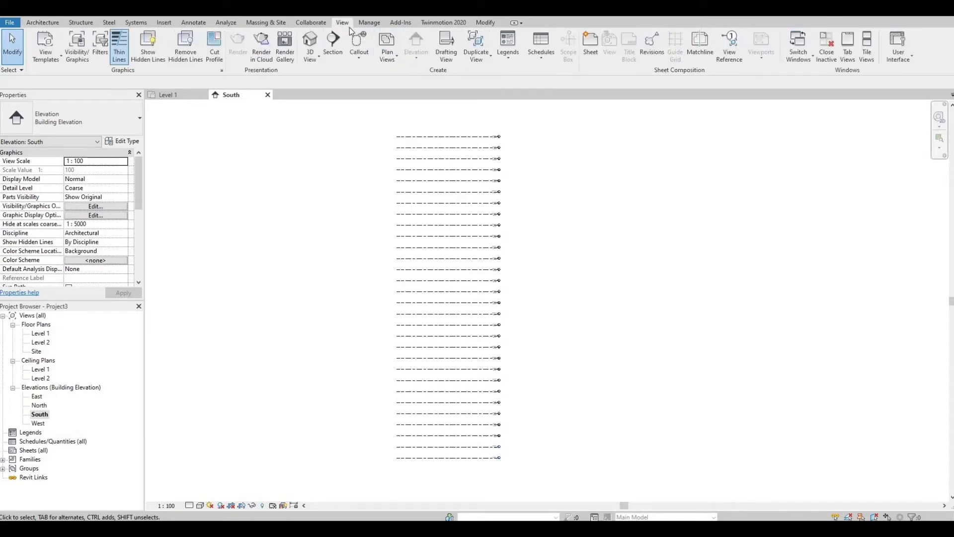
click(391, 58)
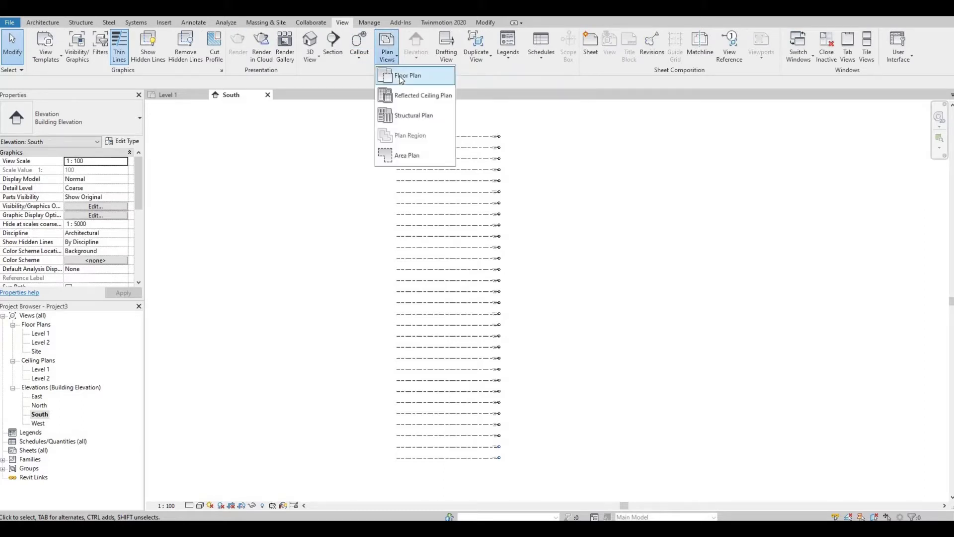
click(401, 77)
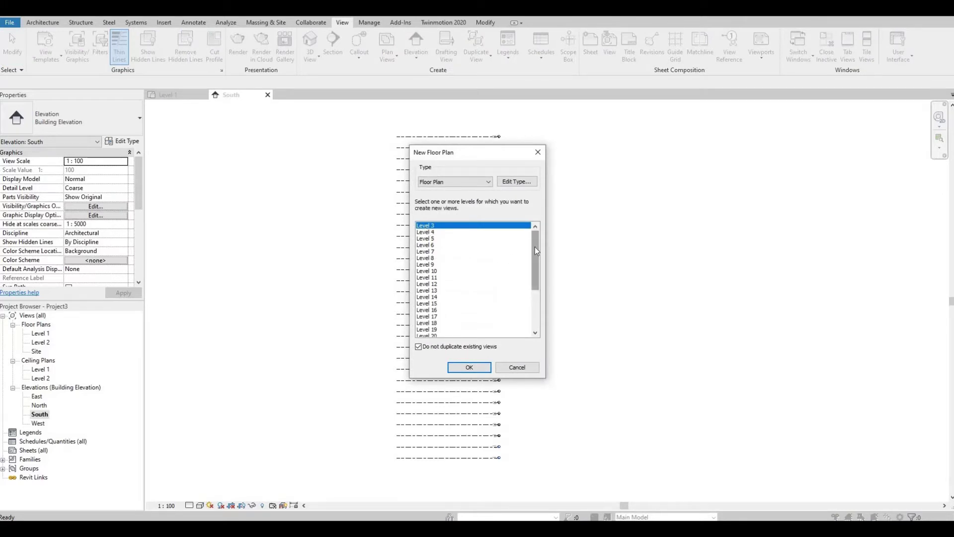
scroll(503, 268, down, 4)
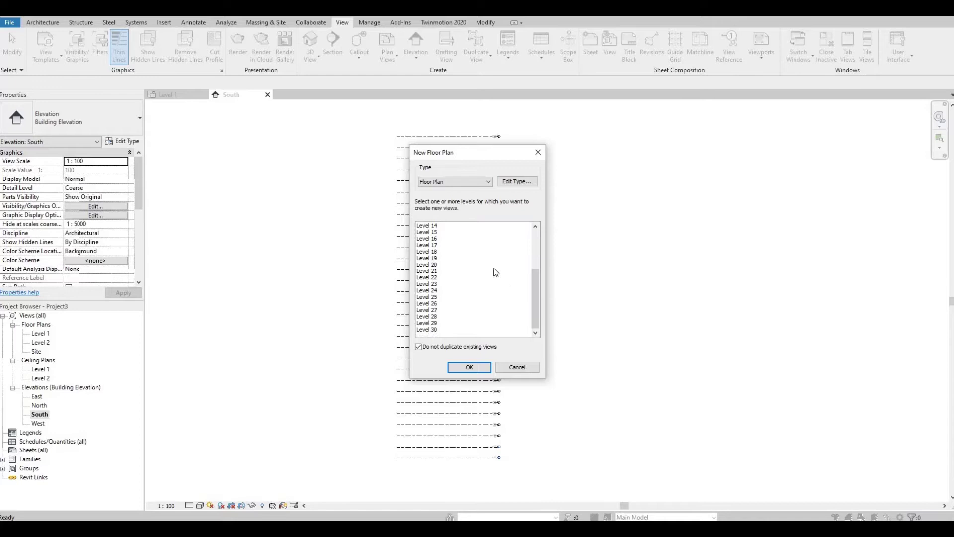
shift+click(430, 330)
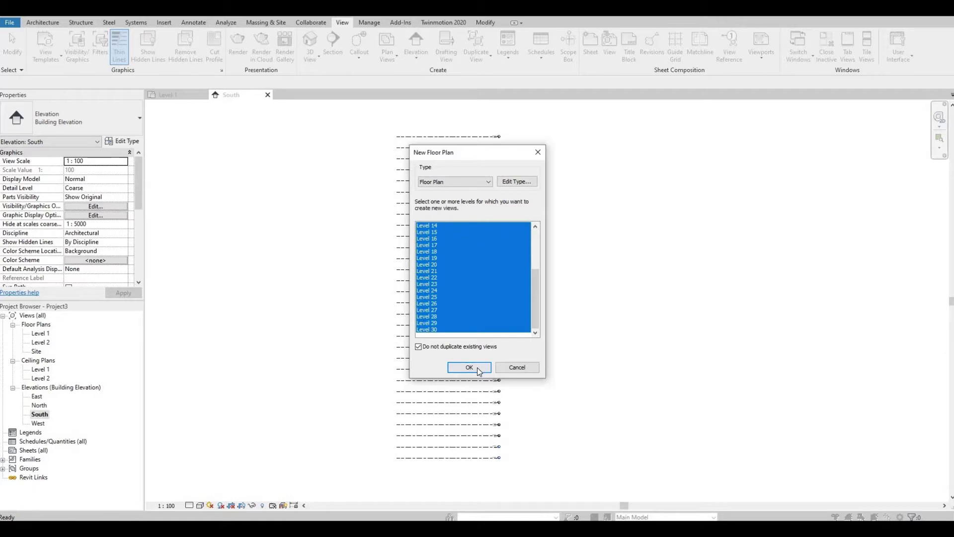
click(477, 367)
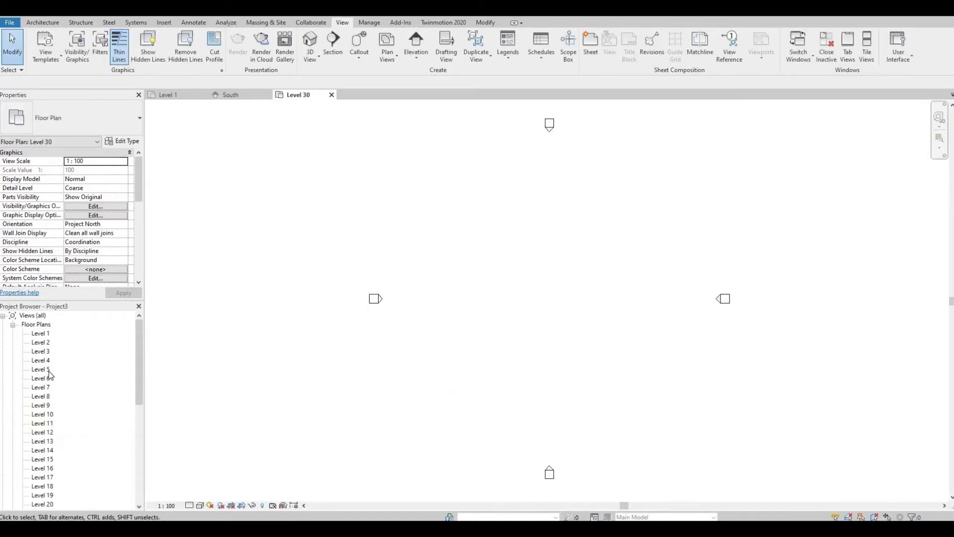
Open the Level 1 floor plan from the Project Browser
scroll(47, 398, down, 5)
scroll(52, 425, up, 5)
double_click(40, 334)
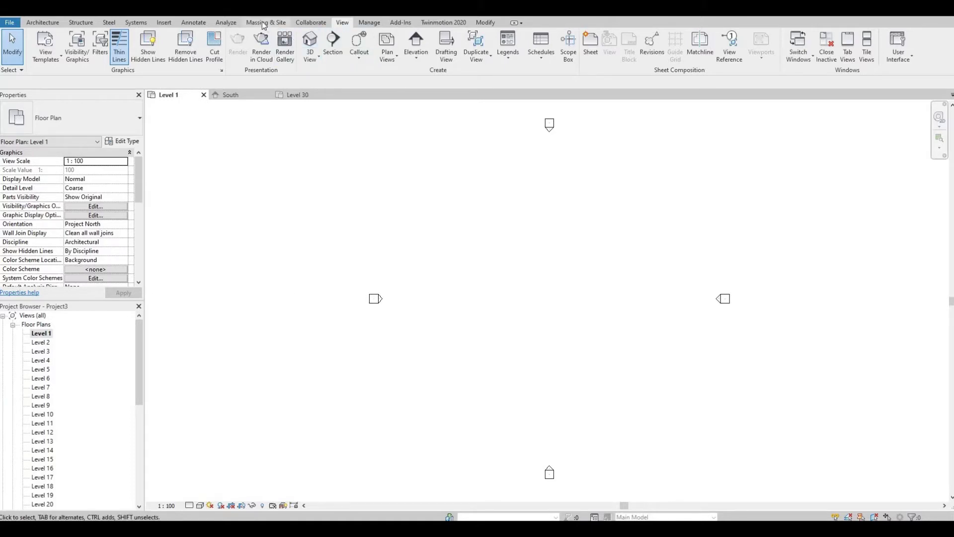
Draw one horizontal and one vertical reference plane crossing at the plan centre
click(264, 23)
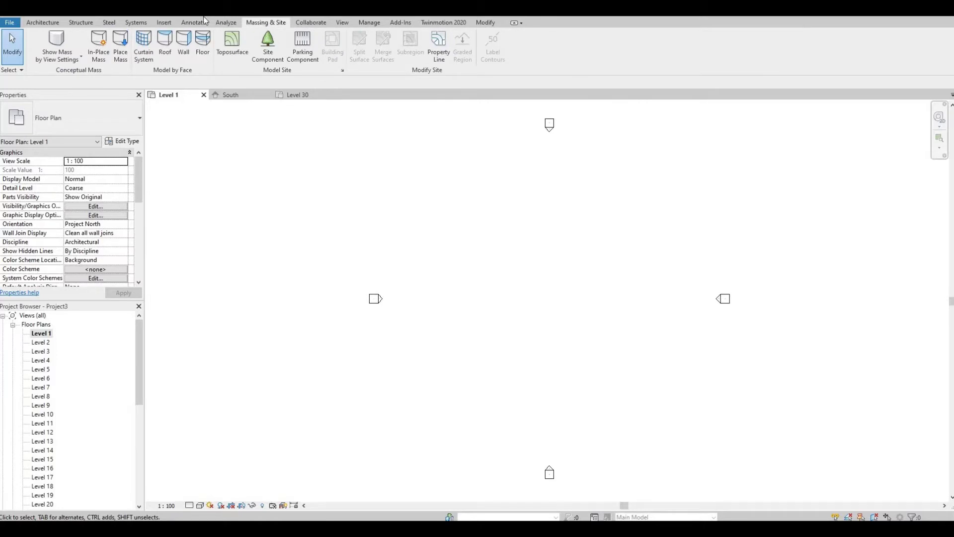
click(43, 24)
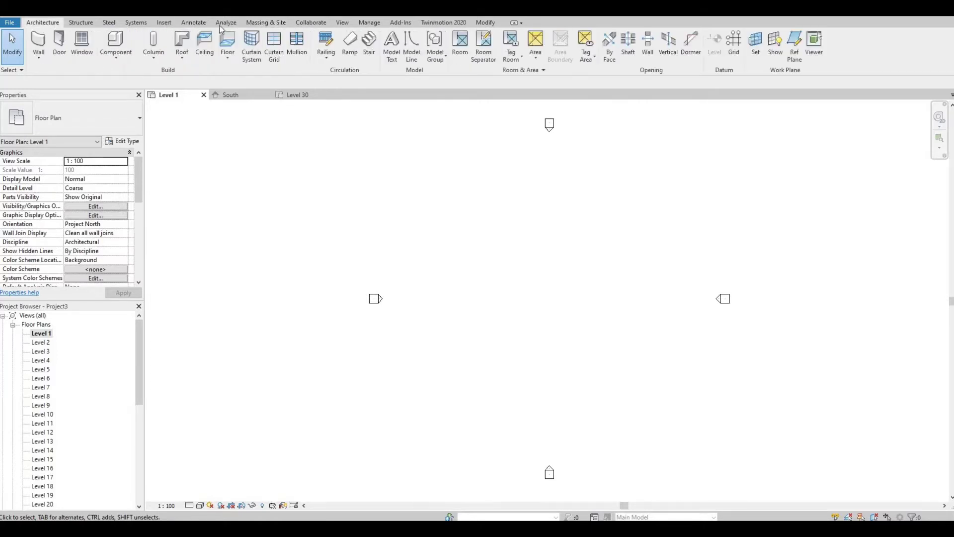
click(795, 49)
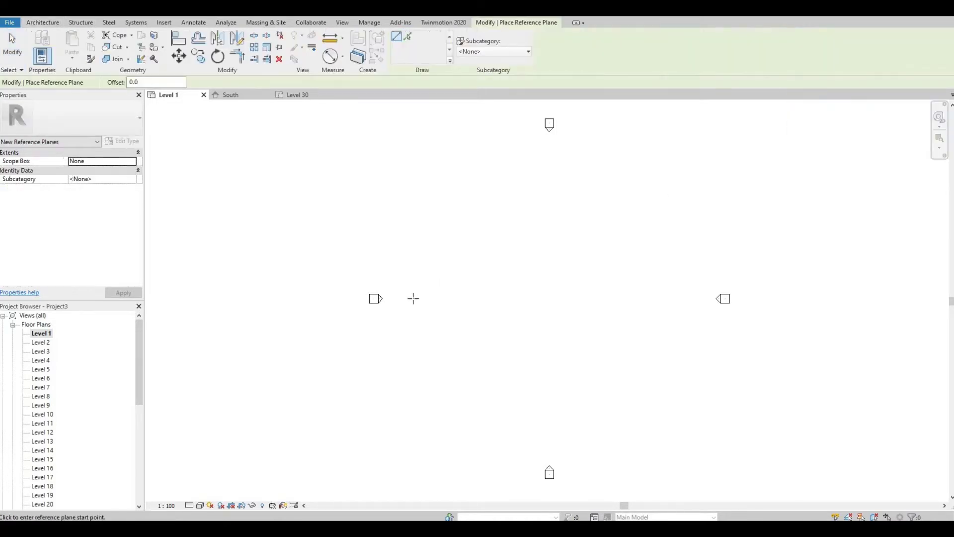
click(413, 299)
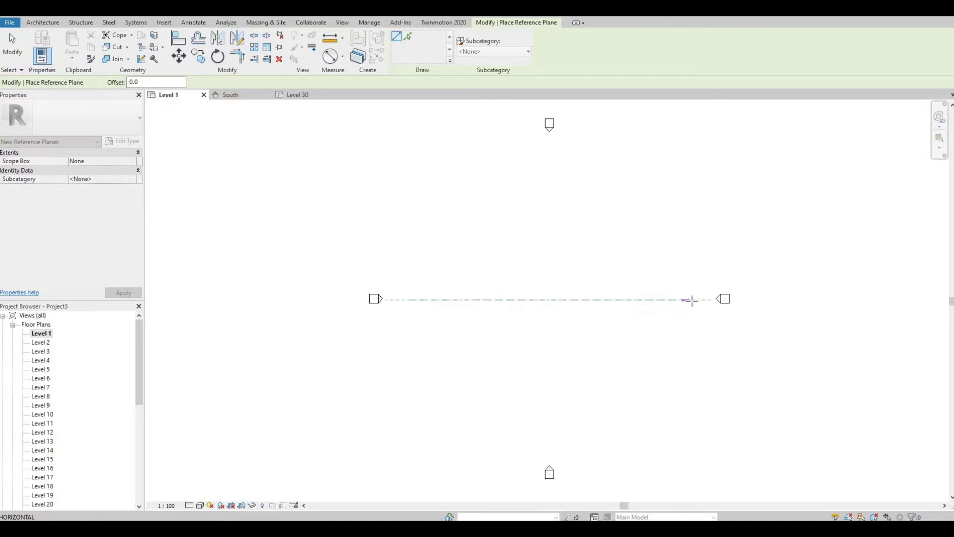
click(692, 300)
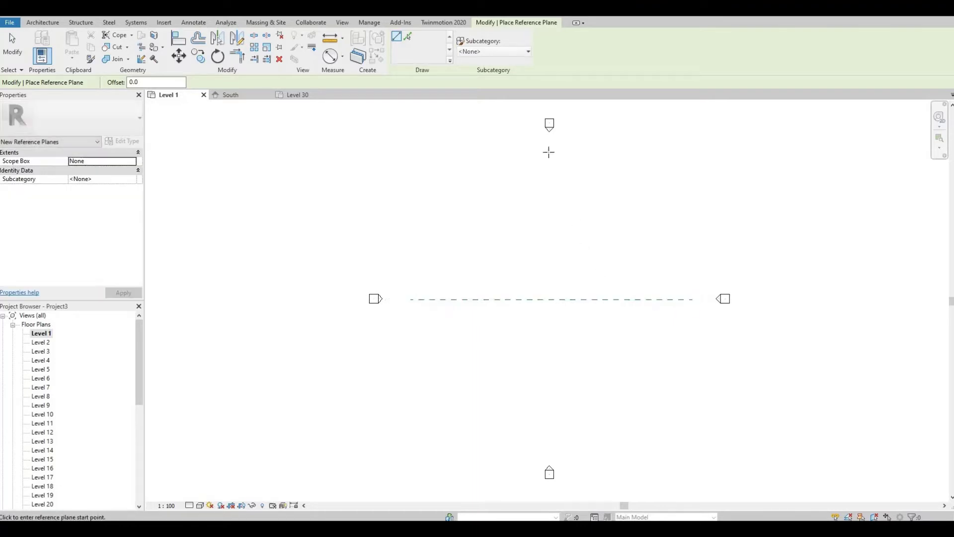
click(549, 150)
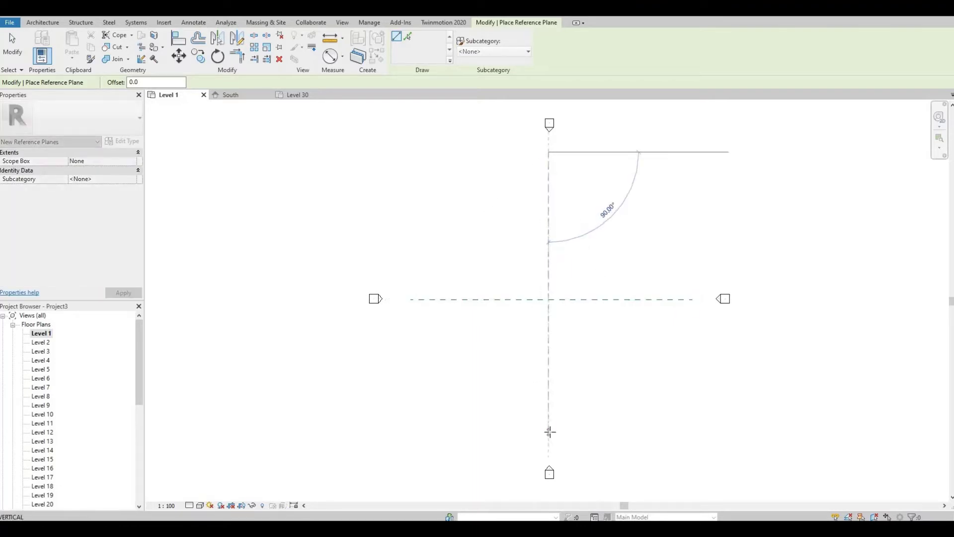
click(549, 432)
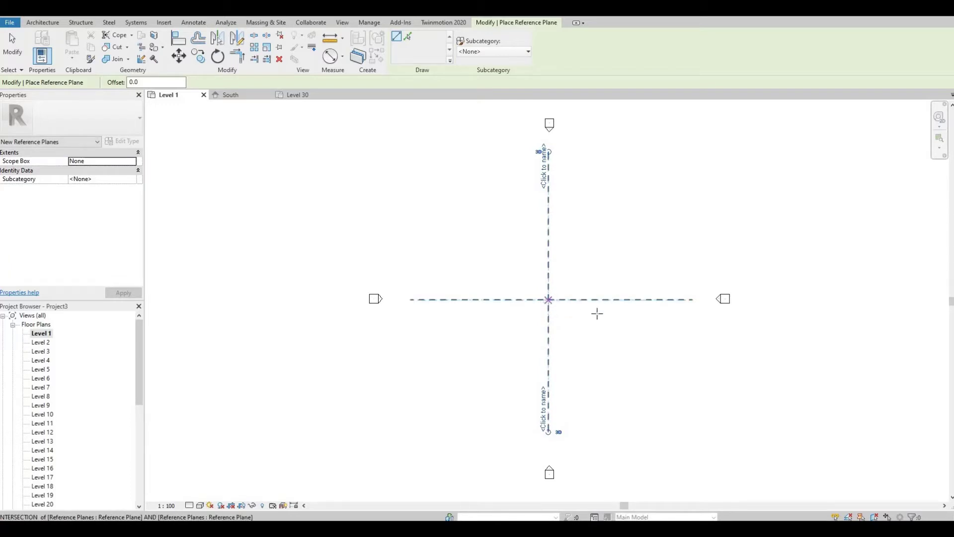
key(Escape)
key(Escape)
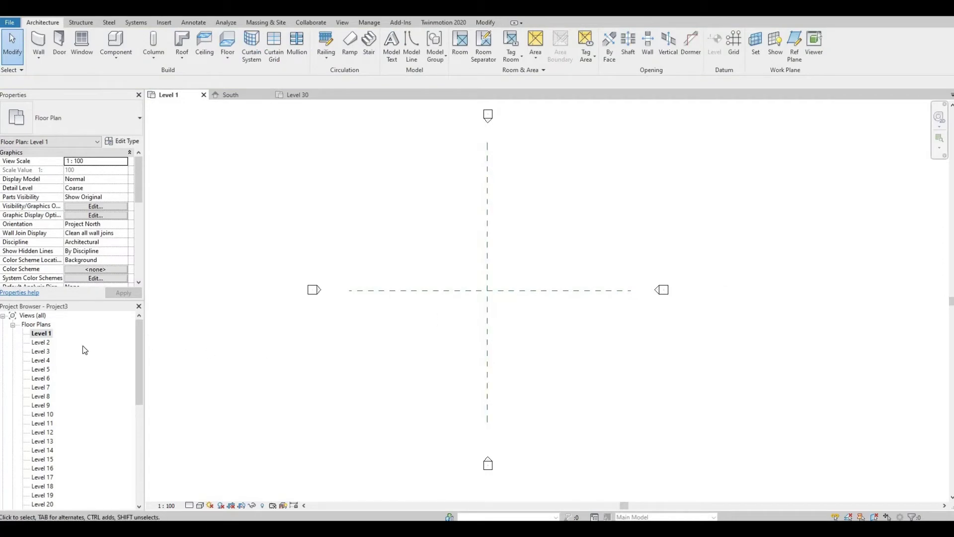
Start a new in-place mass named Mass 1
click(266, 22)
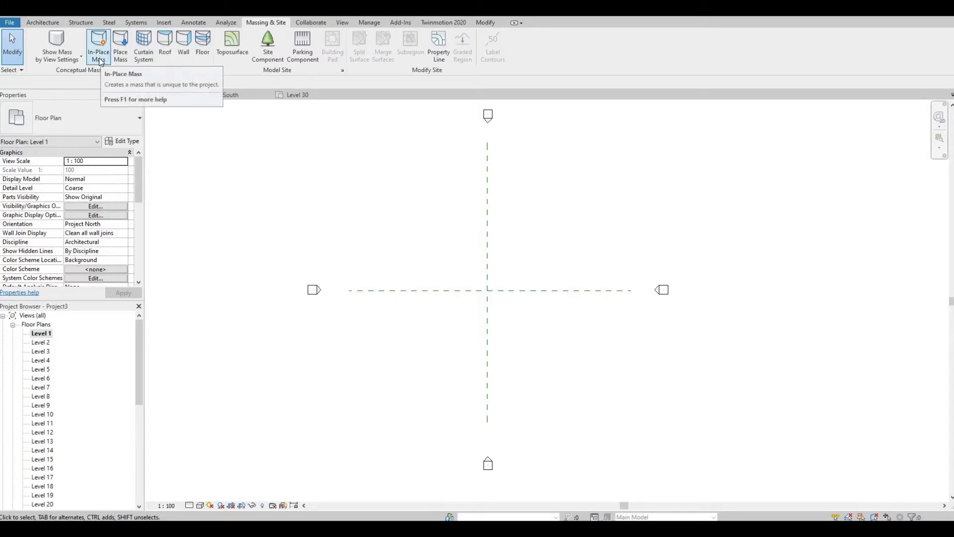
click(99, 62)
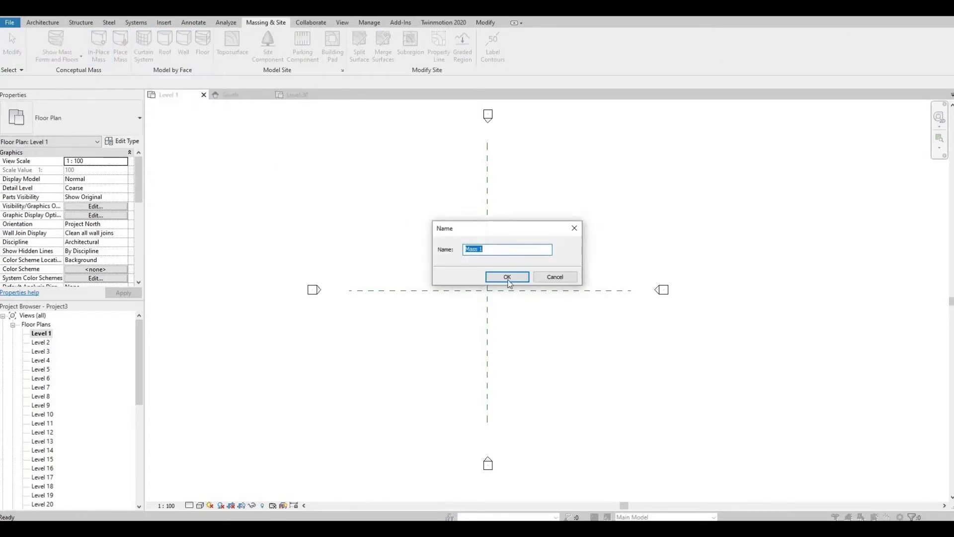
click(509, 281)
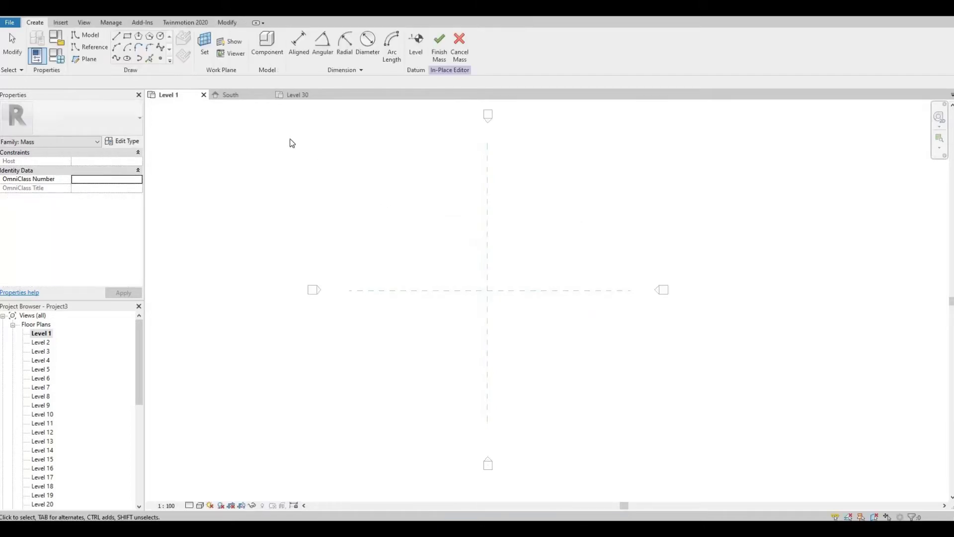
Draw a 20000-radius circle centred on the reference-plane crossing
click(160, 37)
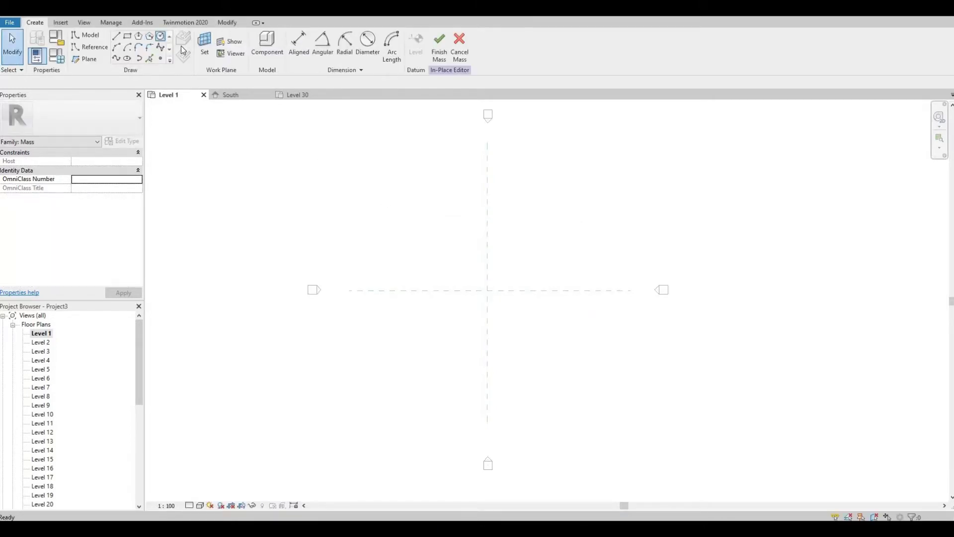
click(487, 291)
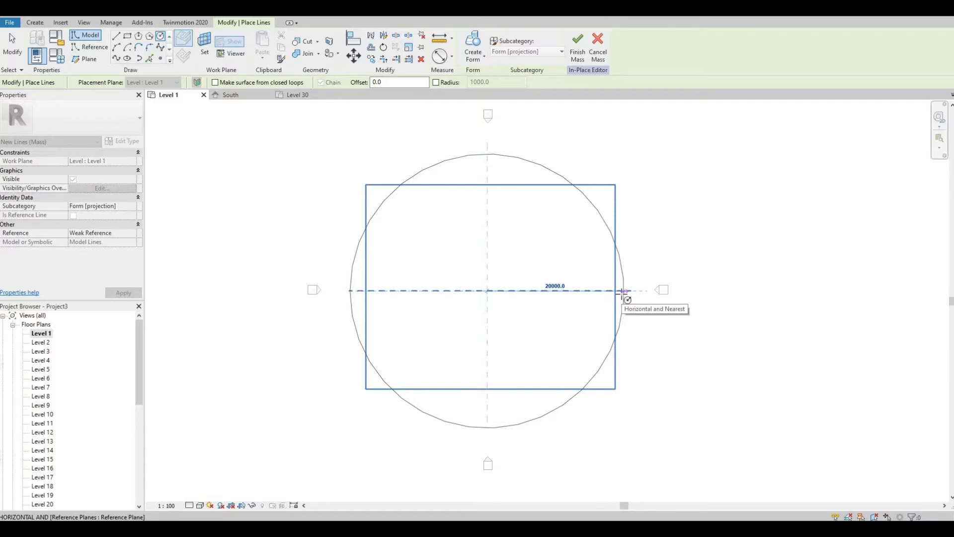
click(623, 292)
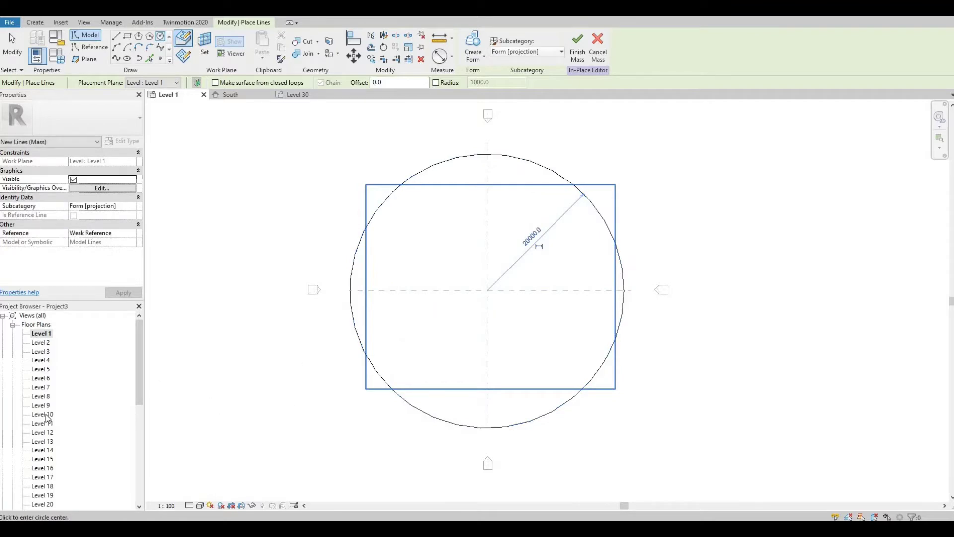
scroll(48, 465, down, 1)
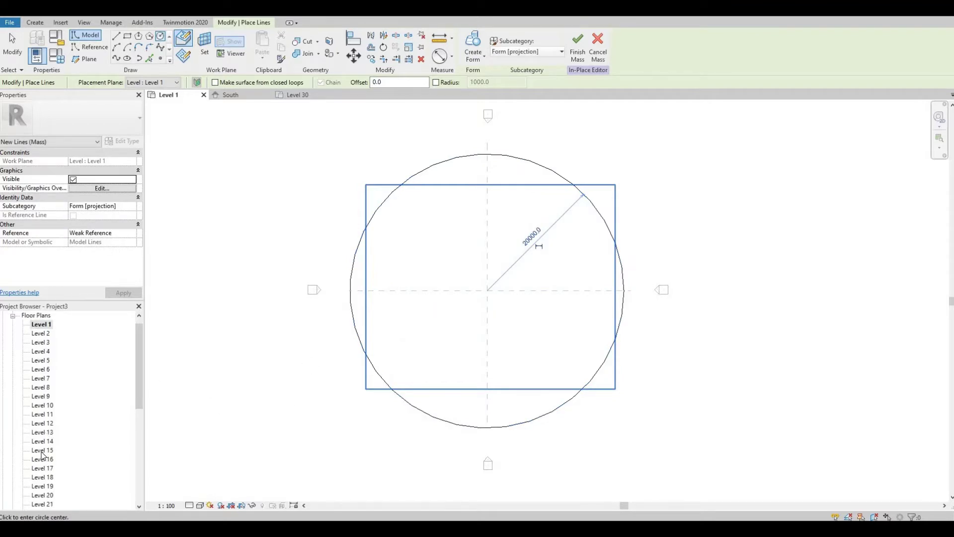
On Level 15, draw a 15000-radius circle at the reference-plane crossing
double_click(42, 451)
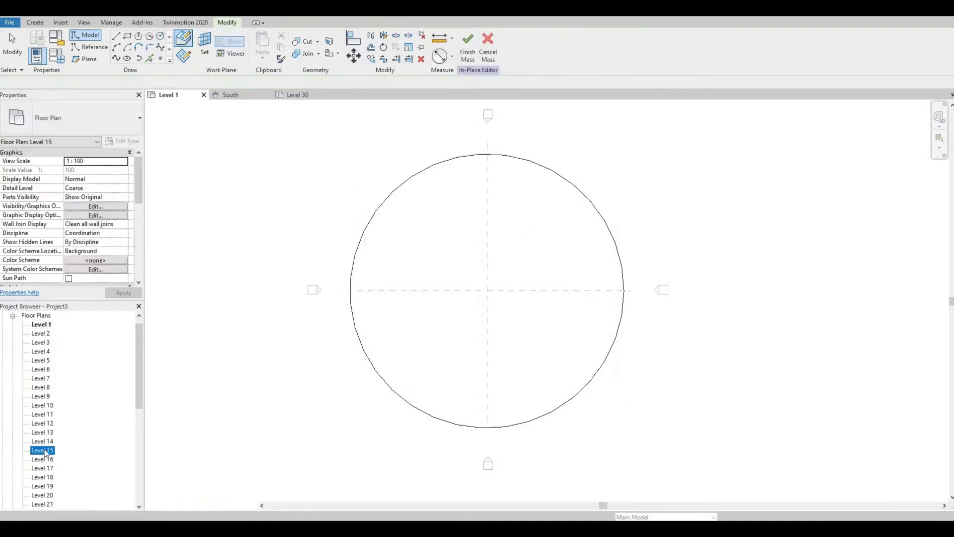
click(161, 37)
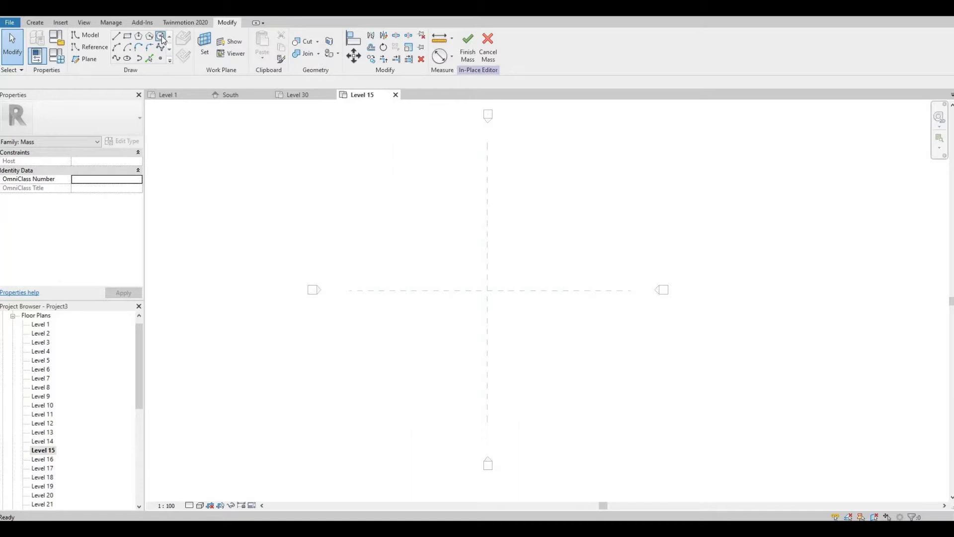
click(487, 290)
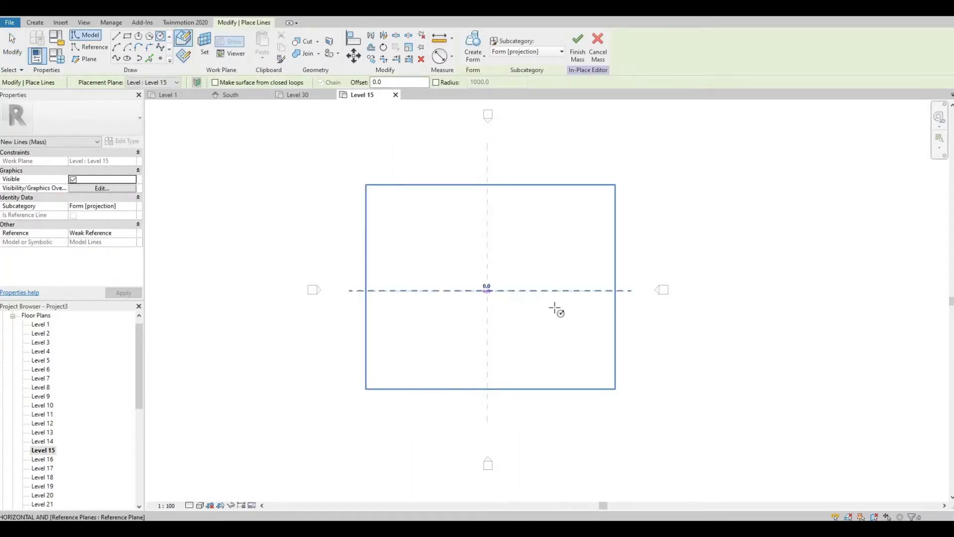
click(589, 290)
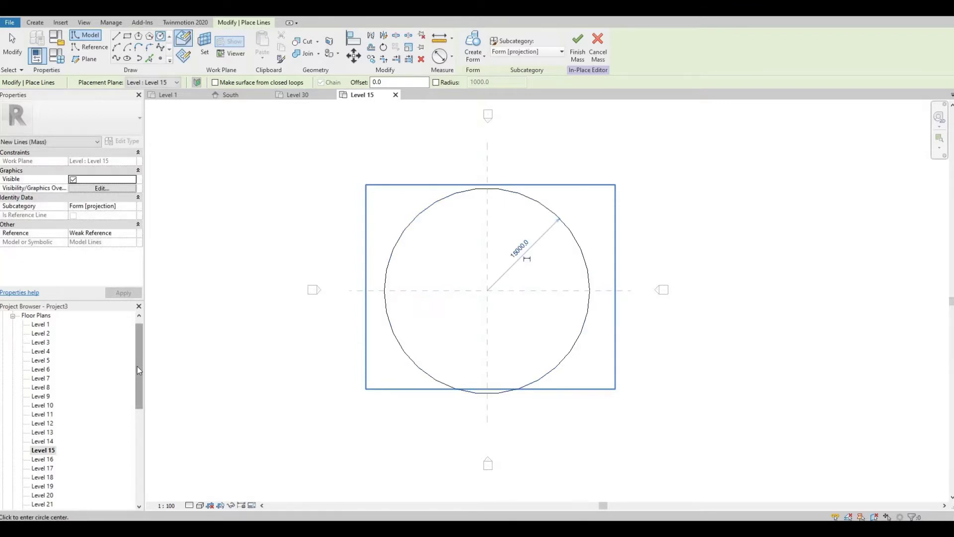
key(Escape)
key(Escape)
drag(141, 405, 149, 488)
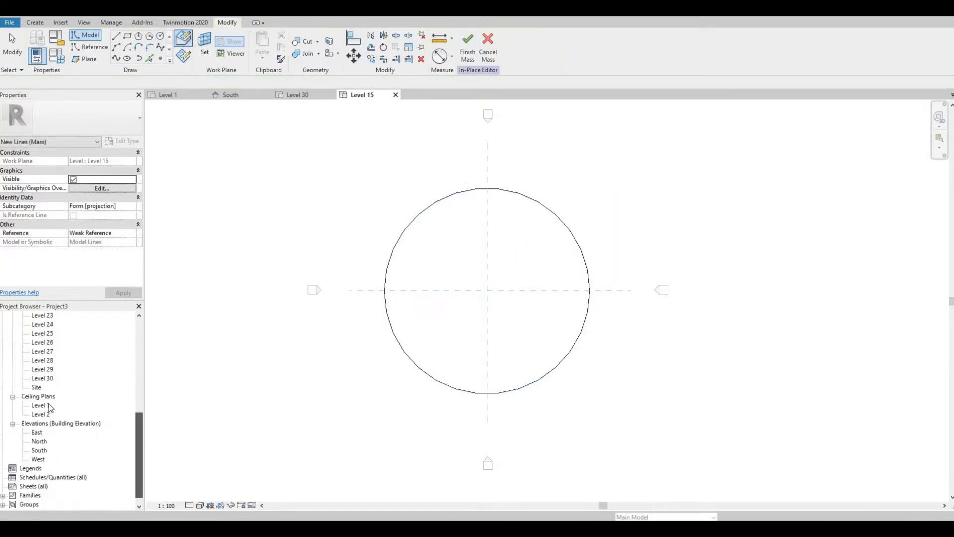
On Level 30, draw a 17000-radius circle at the reference-plane crossing
double_click(45, 379)
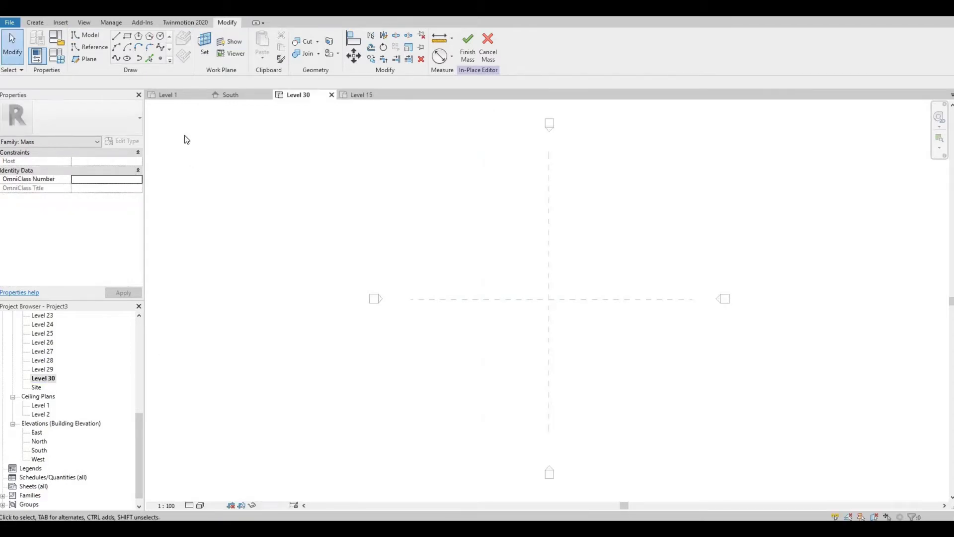
click(160, 37)
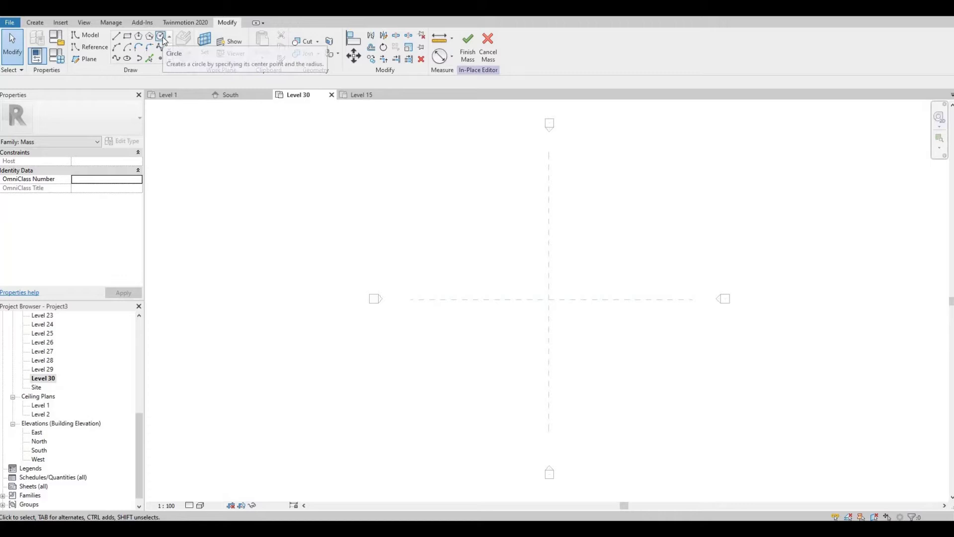
click(549, 299)
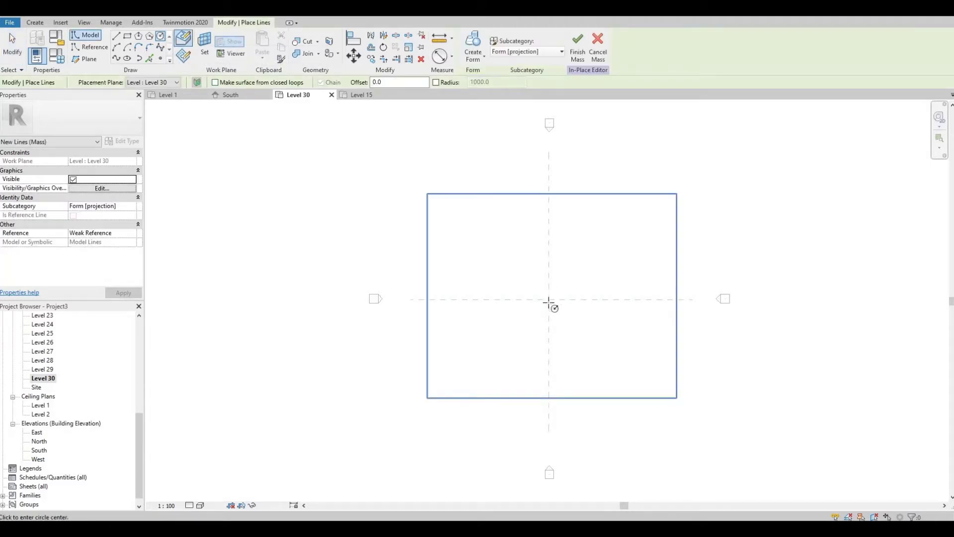
click(549, 299)
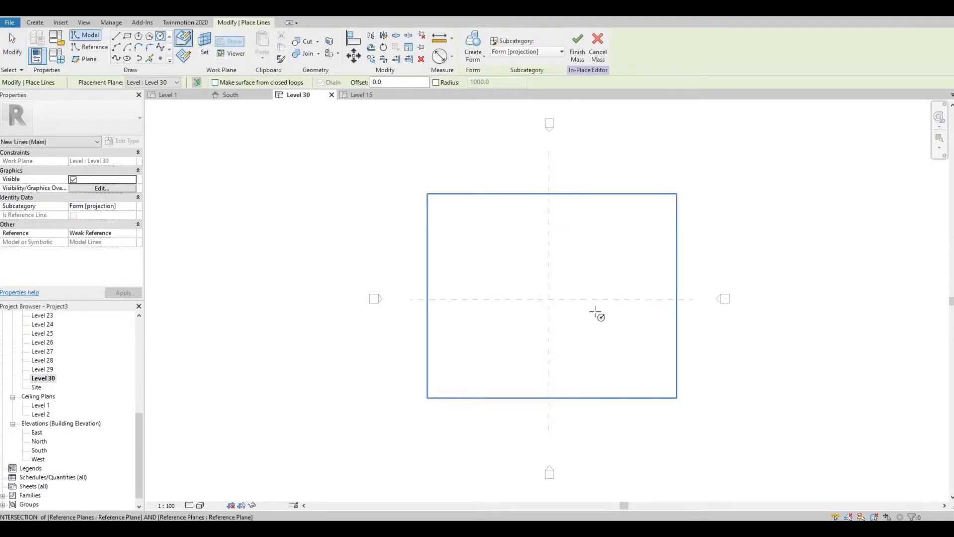
click(651, 301)
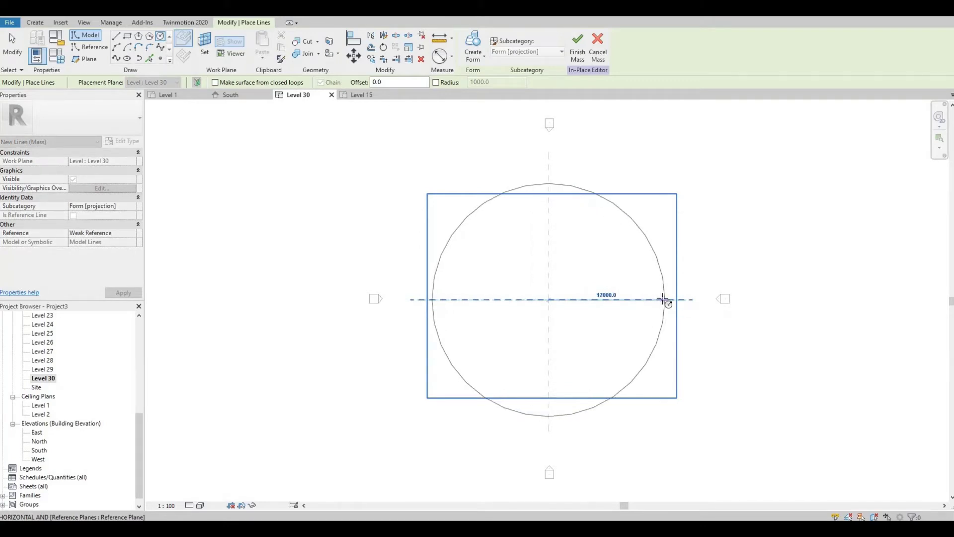
click(663, 300)
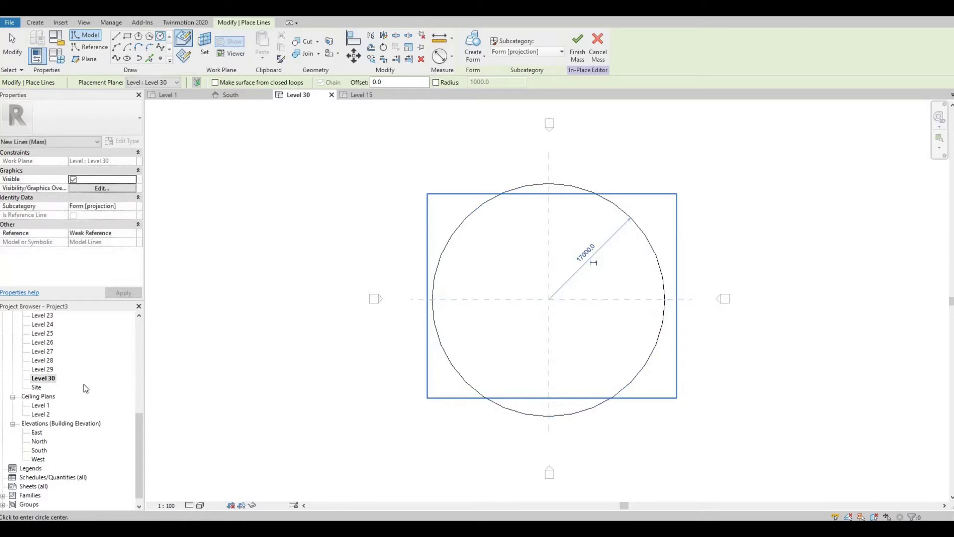
key(Escape)
key(Escape)
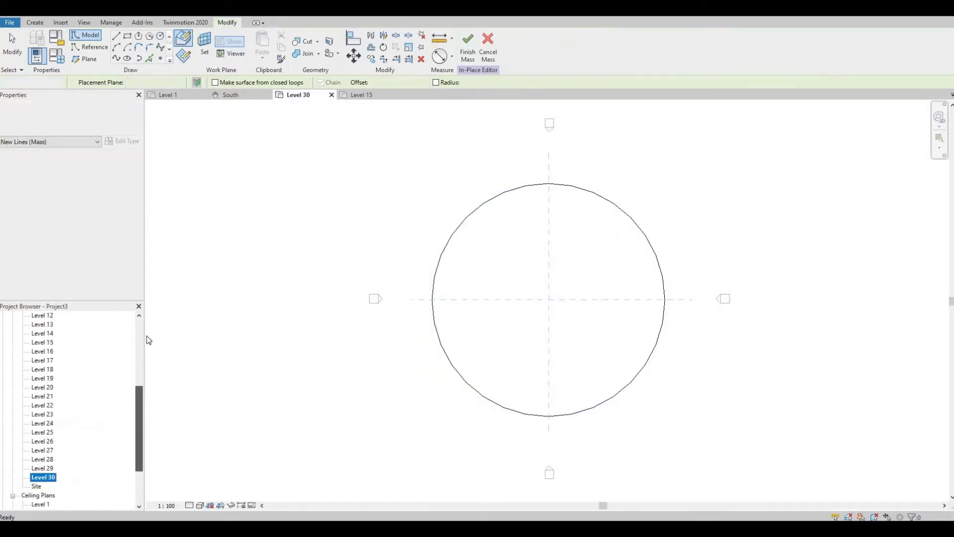
scroll(140, 377, up, 10)
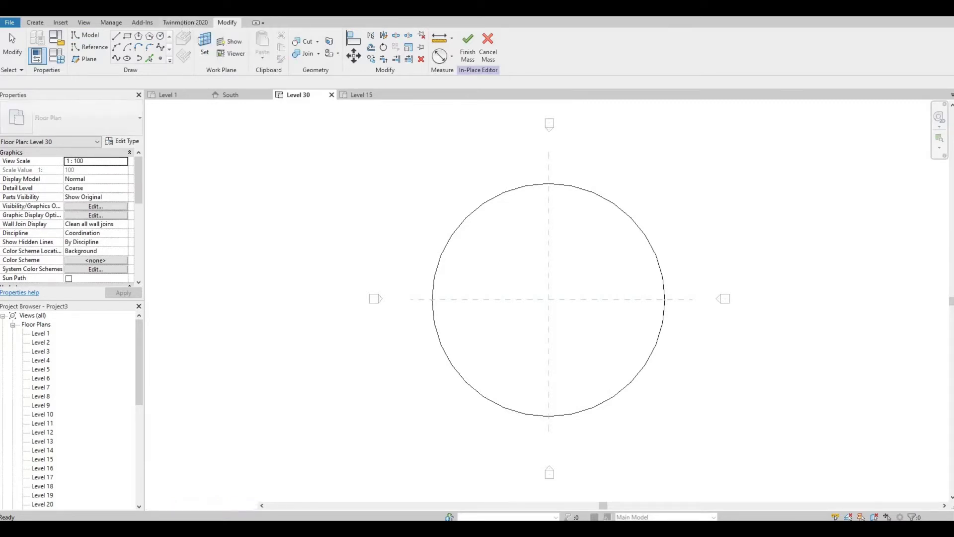
In the default 3D view, loft the three circles into a solid form and select it
key(3)
key(d)
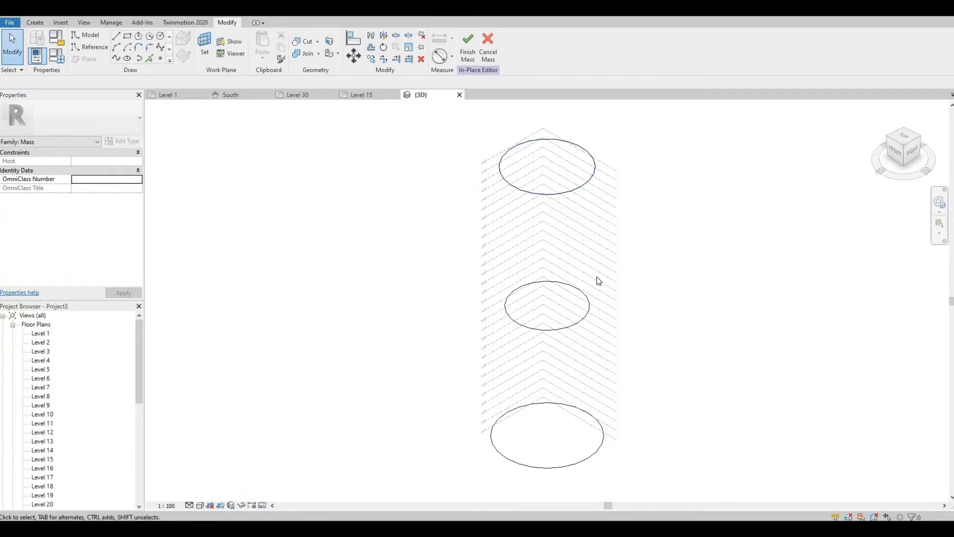
drag(427, 112, 652, 485)
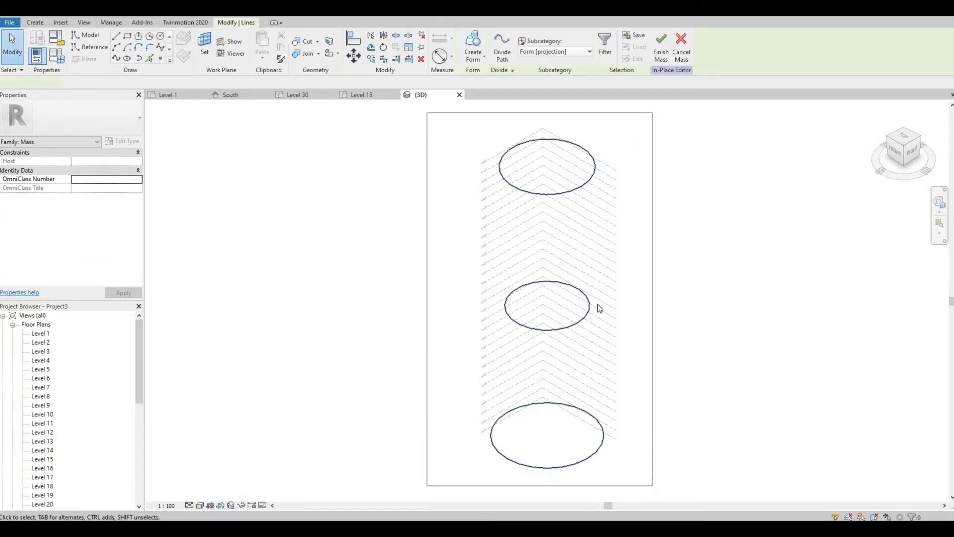
click(480, 44)
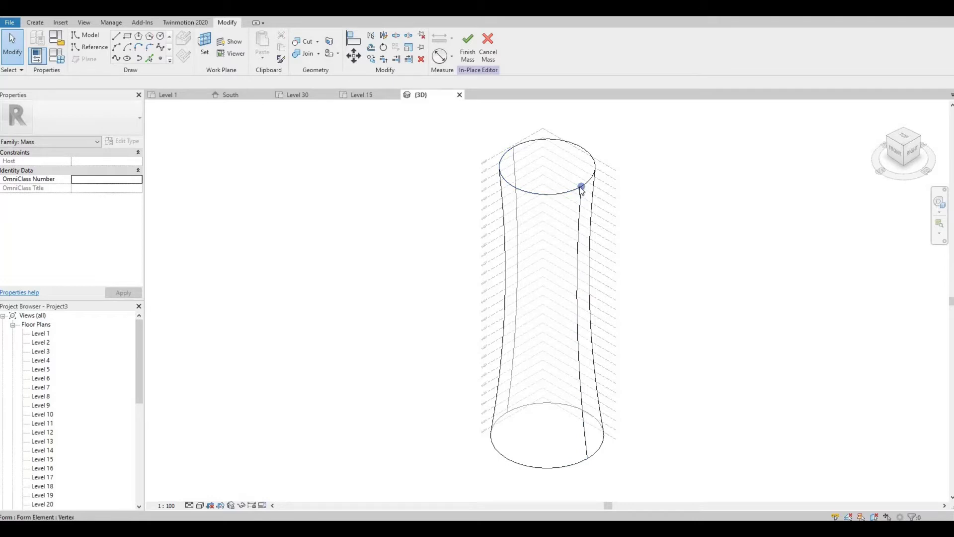
key(Tab)
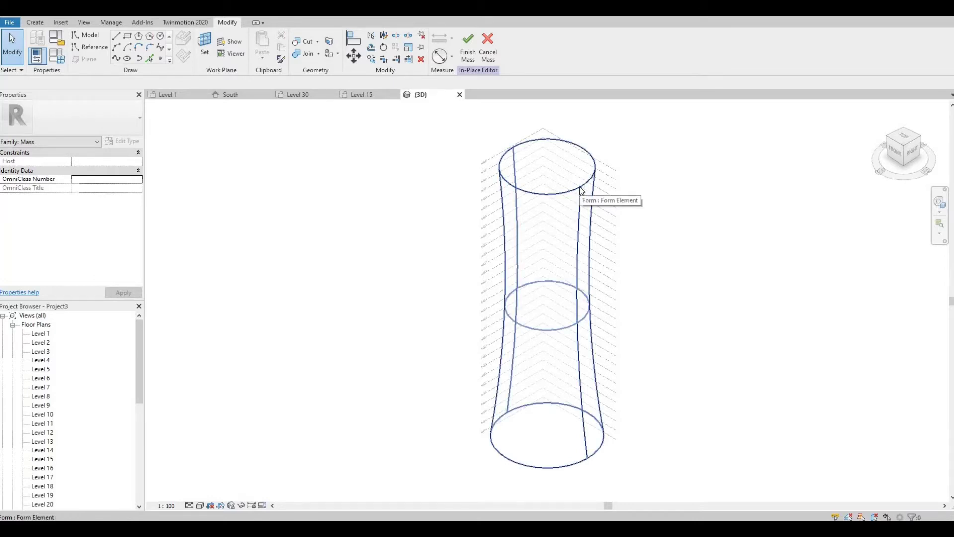
click(582, 190)
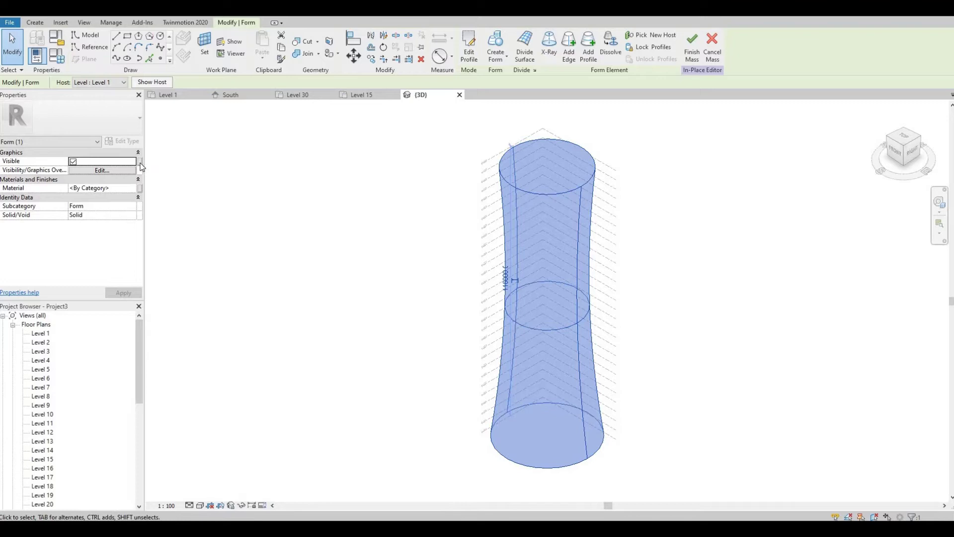
Divide the tower surface with the Rhomboid pattern and 18 U and V grid divisions
click(526, 51)
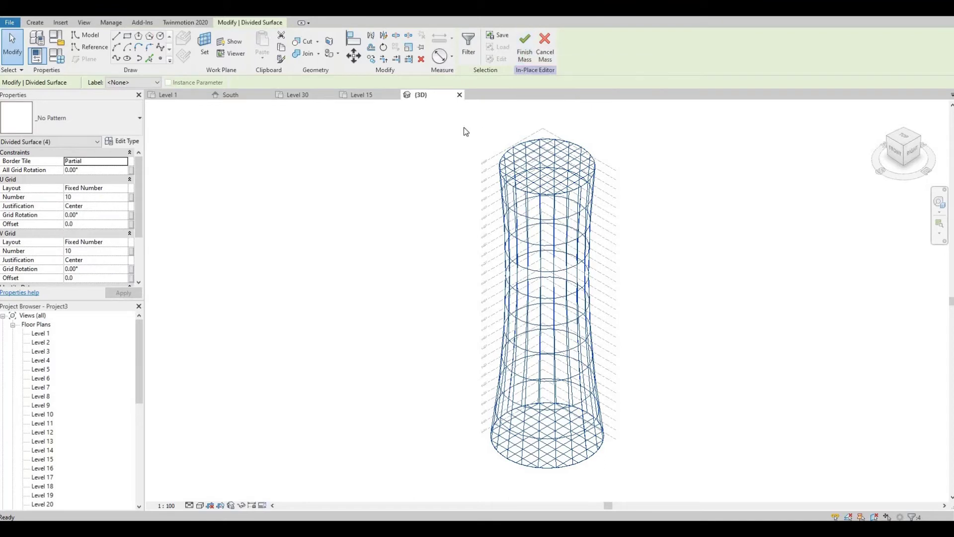
click(115, 126)
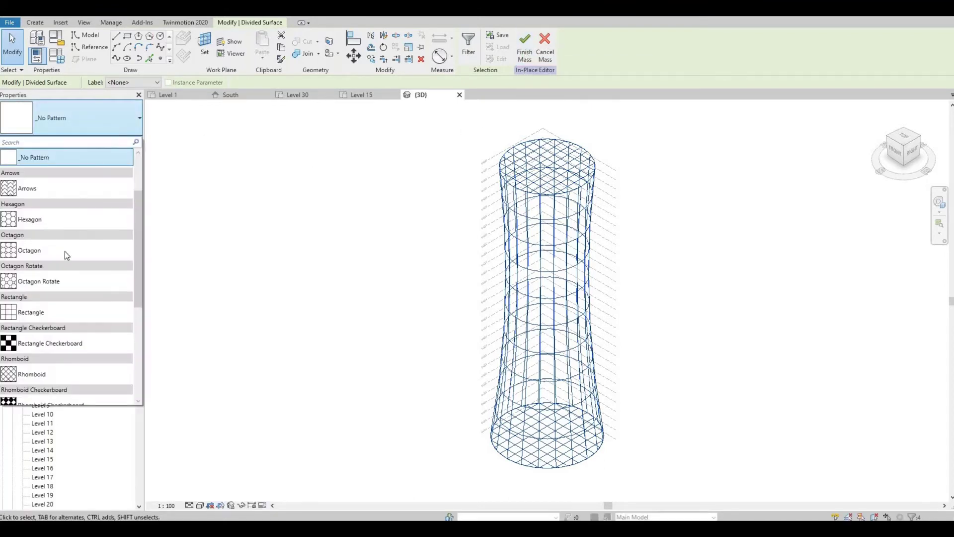
scroll(67, 293, down, 1)
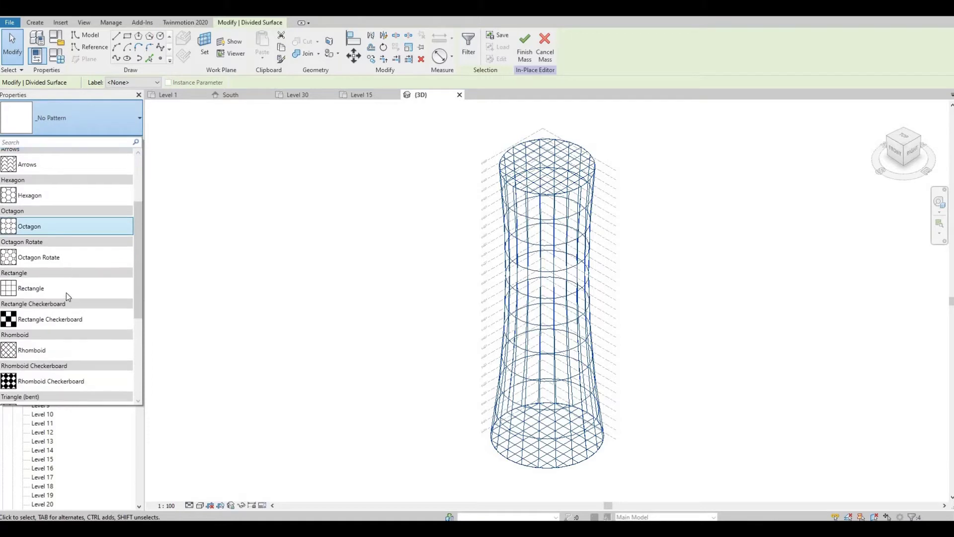
scroll(54, 326, down, 1)
click(52, 327)
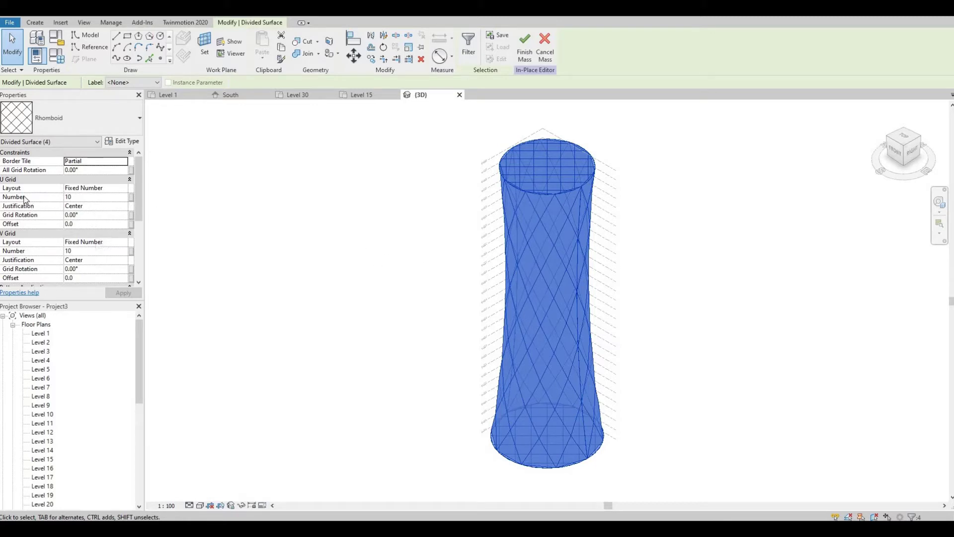
click(80, 197)
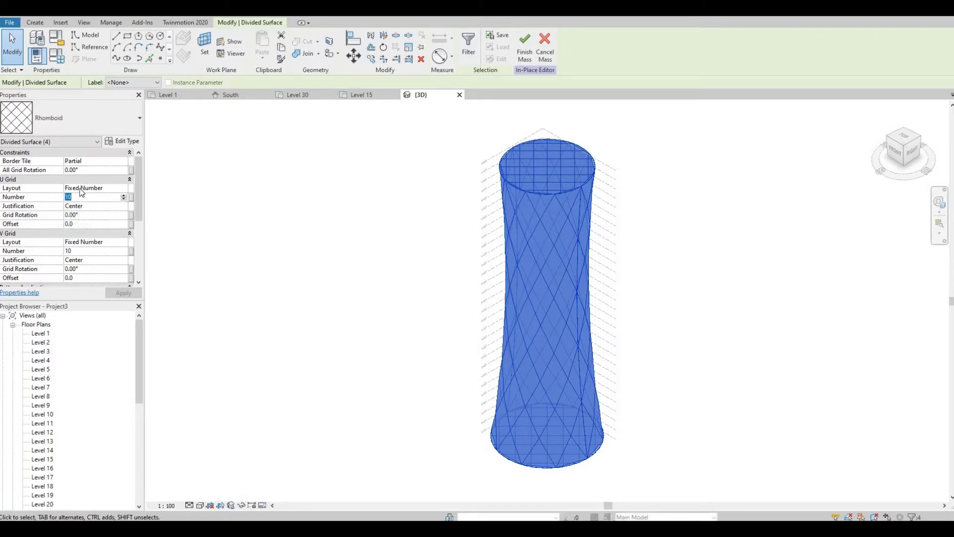
text(1)
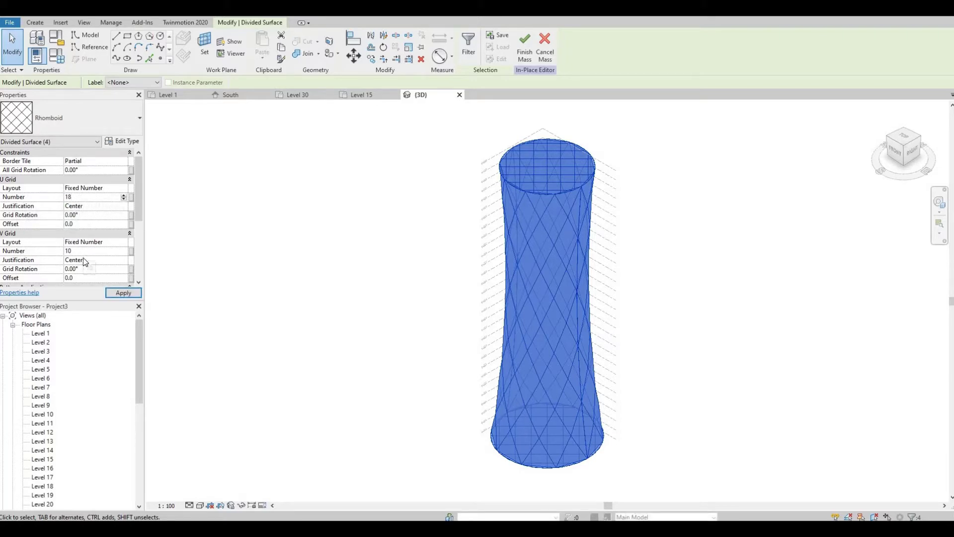
text(8)
click(78, 250)
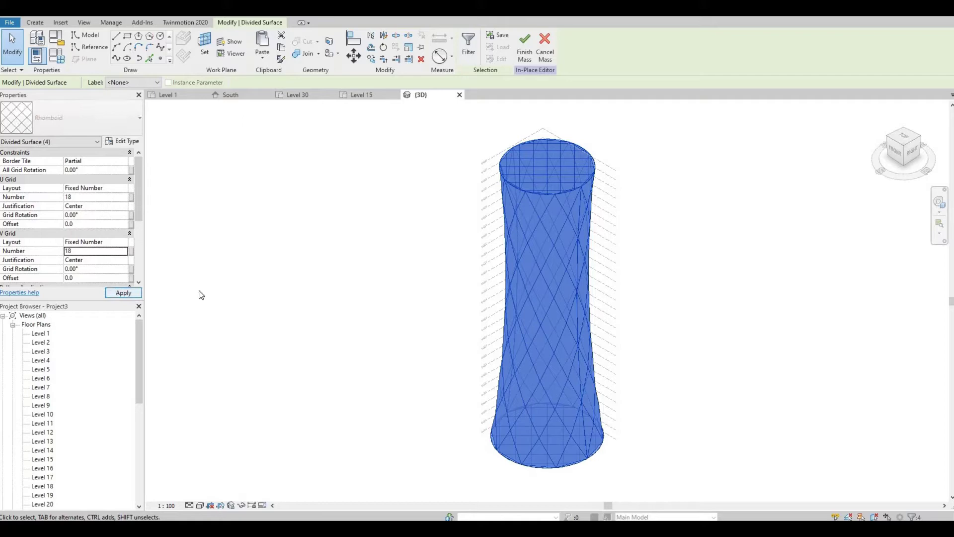
shift+middle_drag(357, 293, 498, 224)
Orbit the 3D view to inspect the rhomboid-gridded tower side-on
key(Escape)
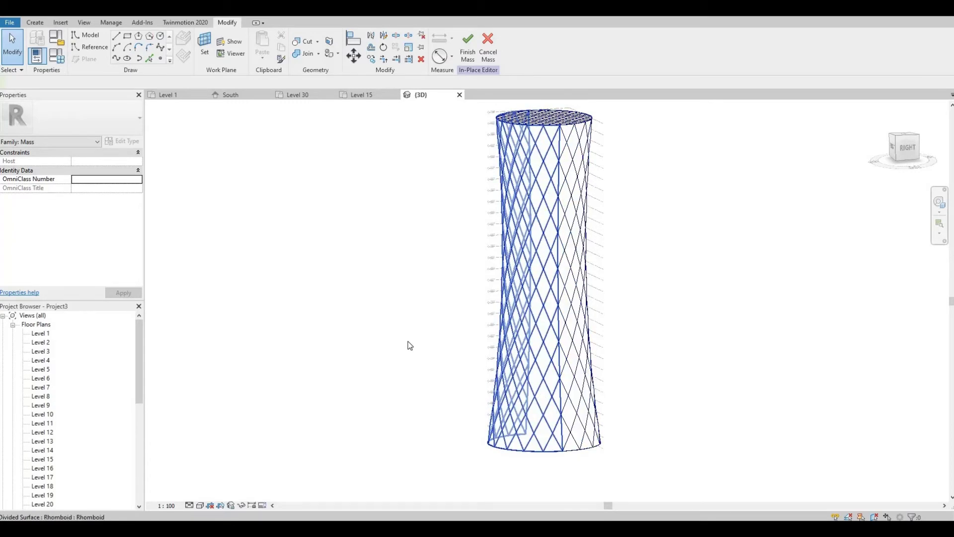
shift+middle_drag(354, 318, 395, 308)
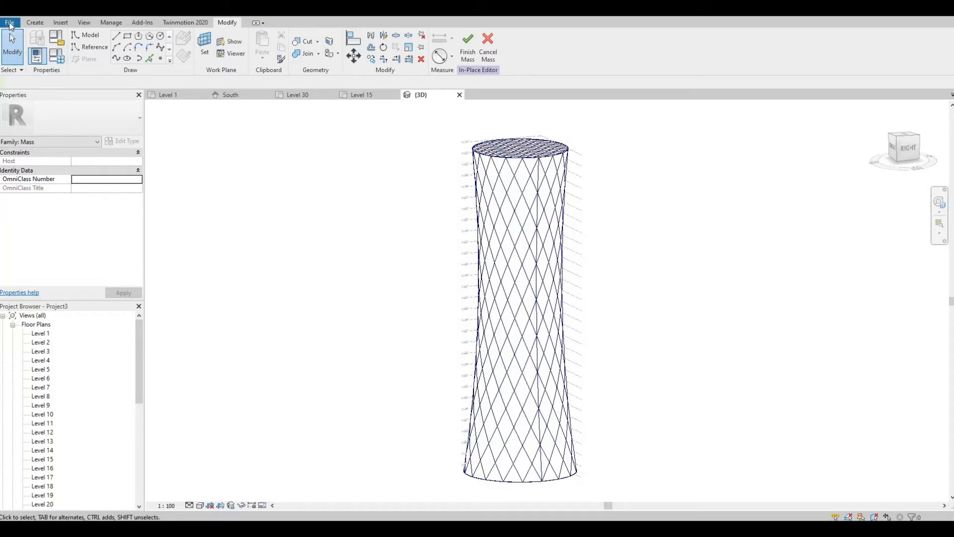
Create a new family from the Metric Curtain Panel Pattern Based.rft template
click(10, 24)
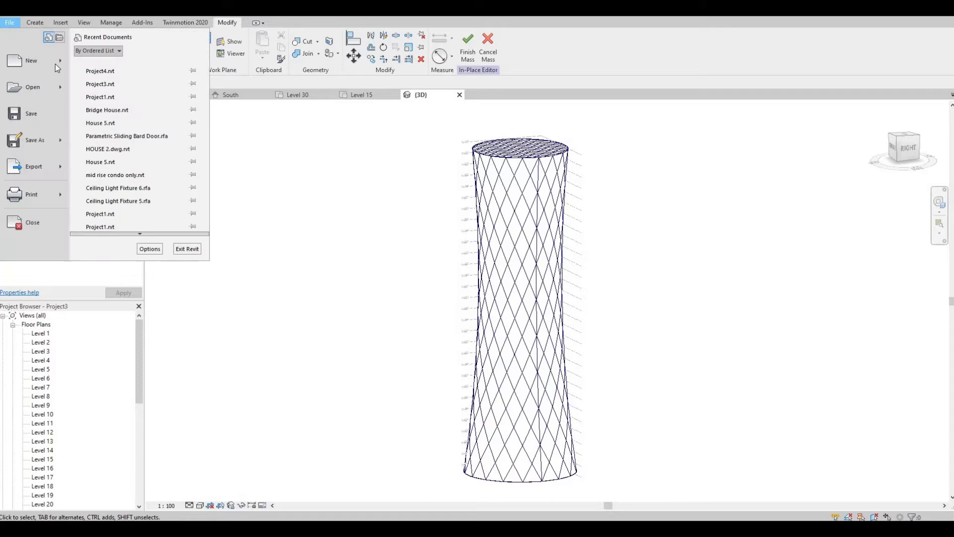
mouse_move(62, 62)
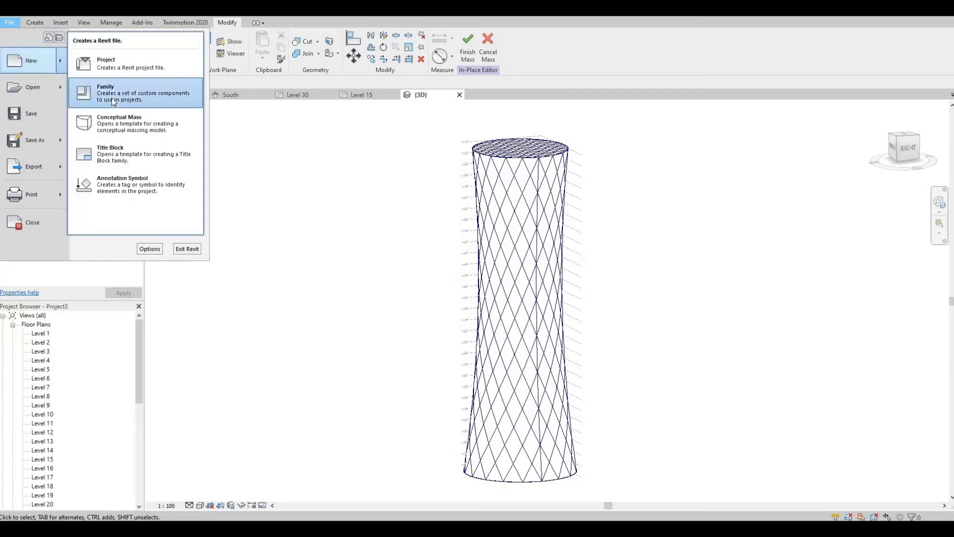
click(113, 101)
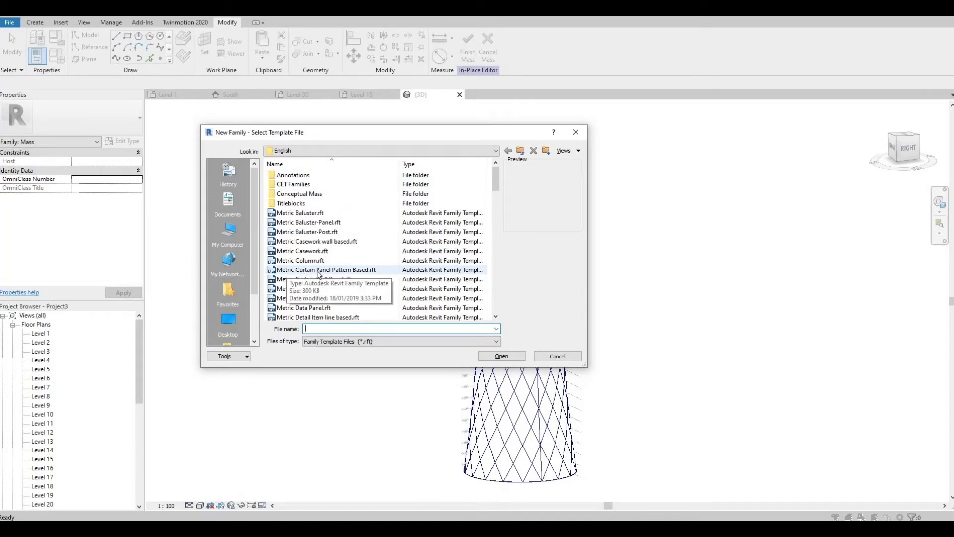
click(318, 272)
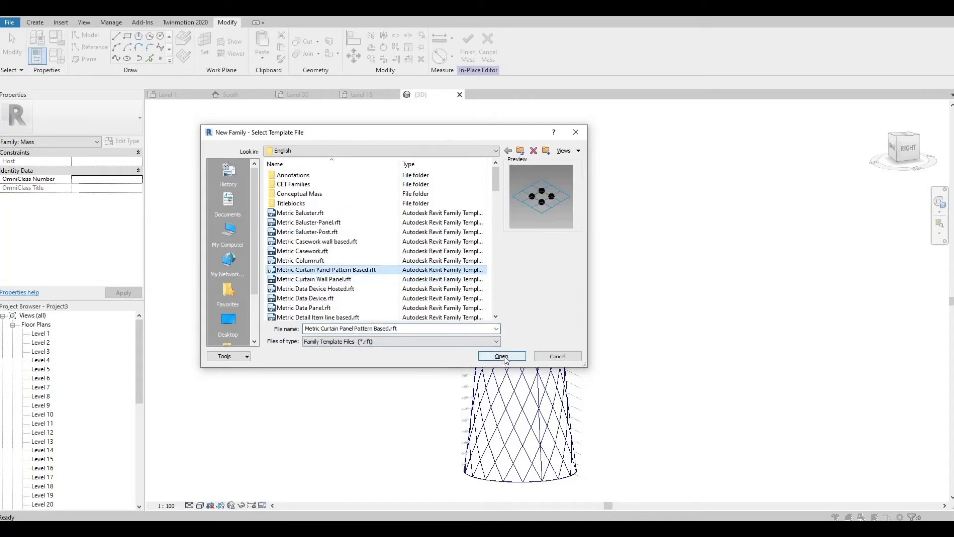
click(496, 355)
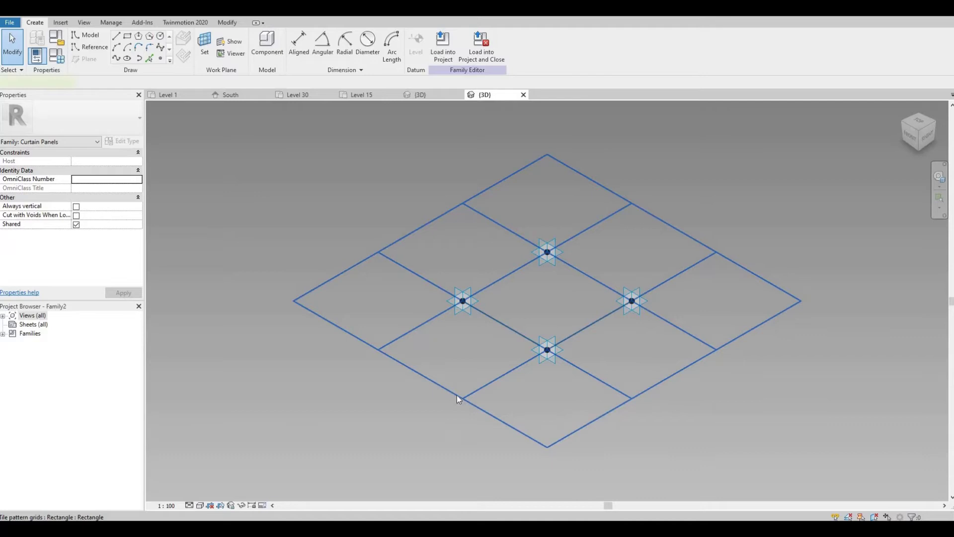
Change the panel's tile pattern grid from Rectangle to Rhomboid
click(458, 396)
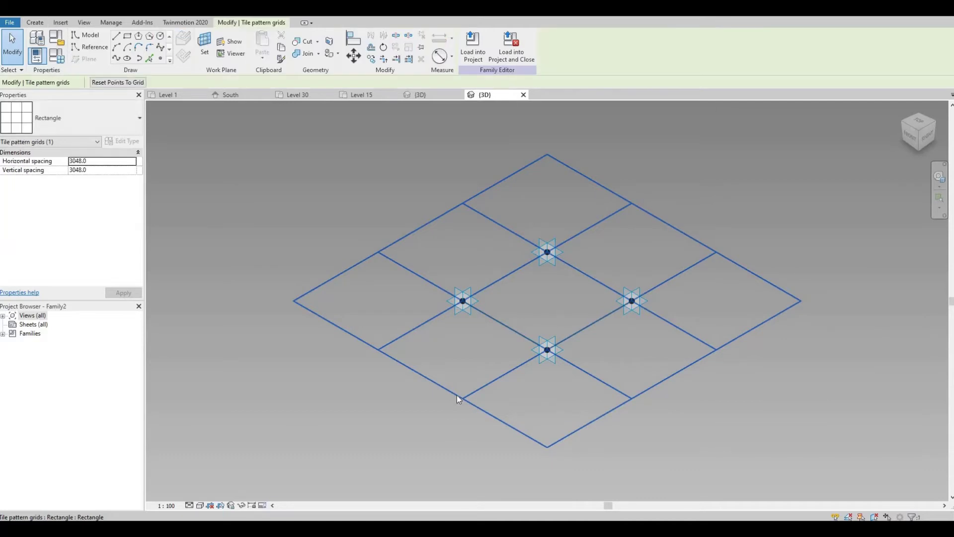
click(124, 121)
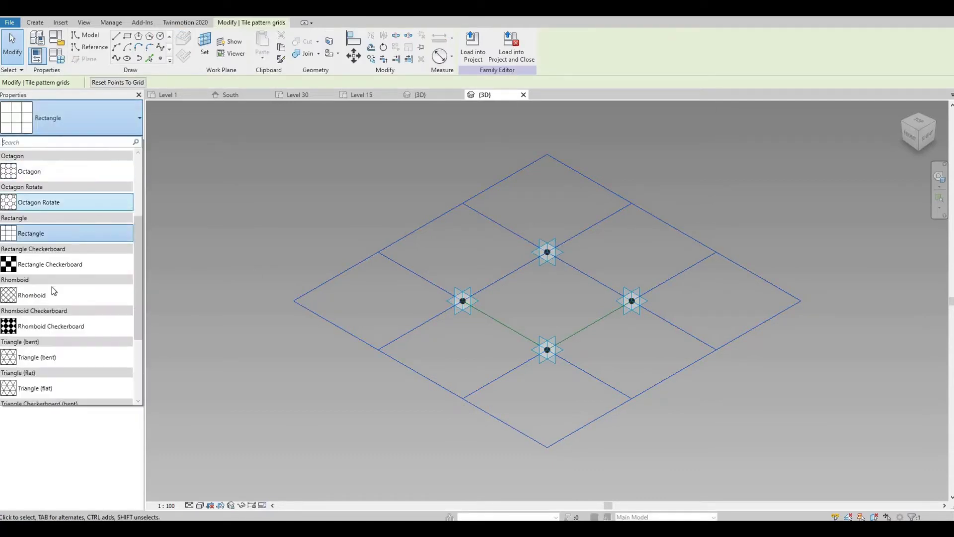
click(35, 295)
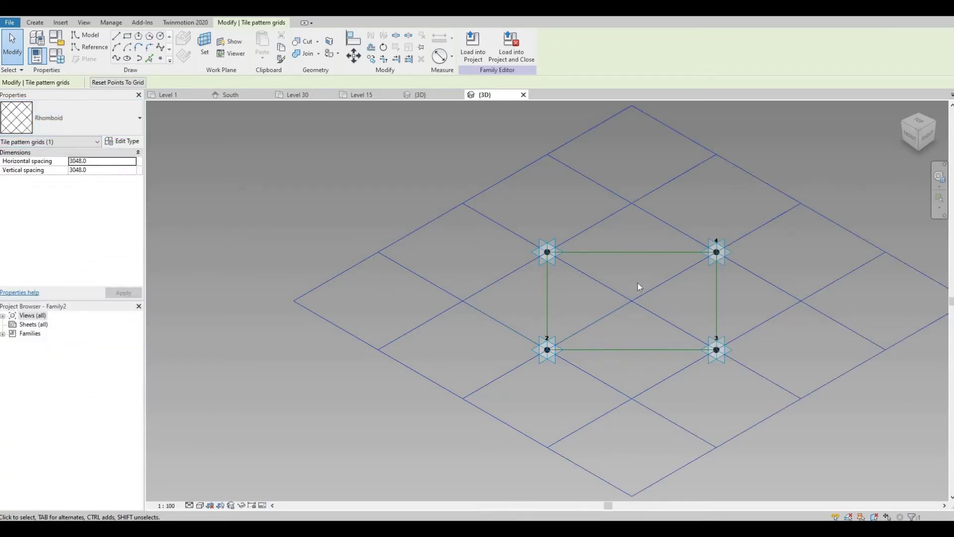
scroll(551, 313, up, 3)
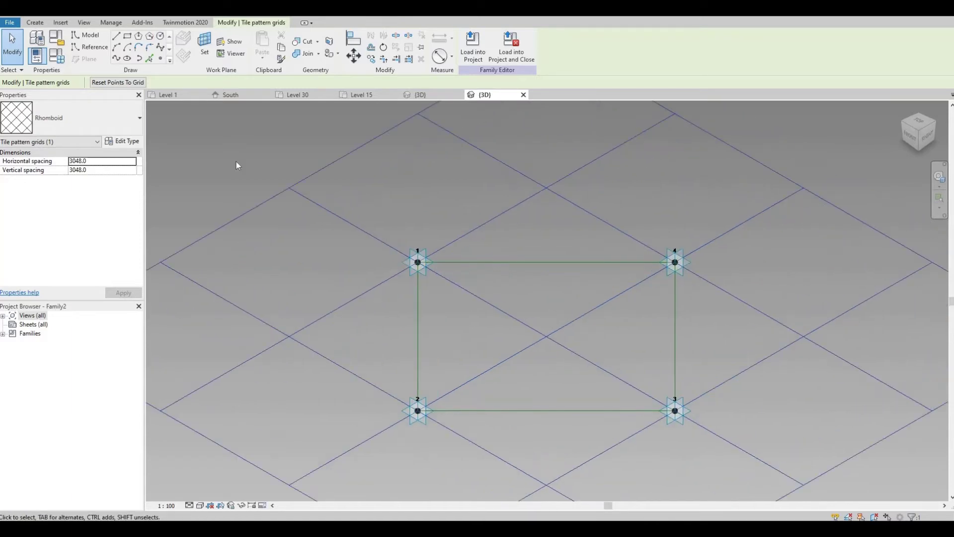
Place a reference point on the panel outline's left edge and select it as the sketch plane
click(160, 59)
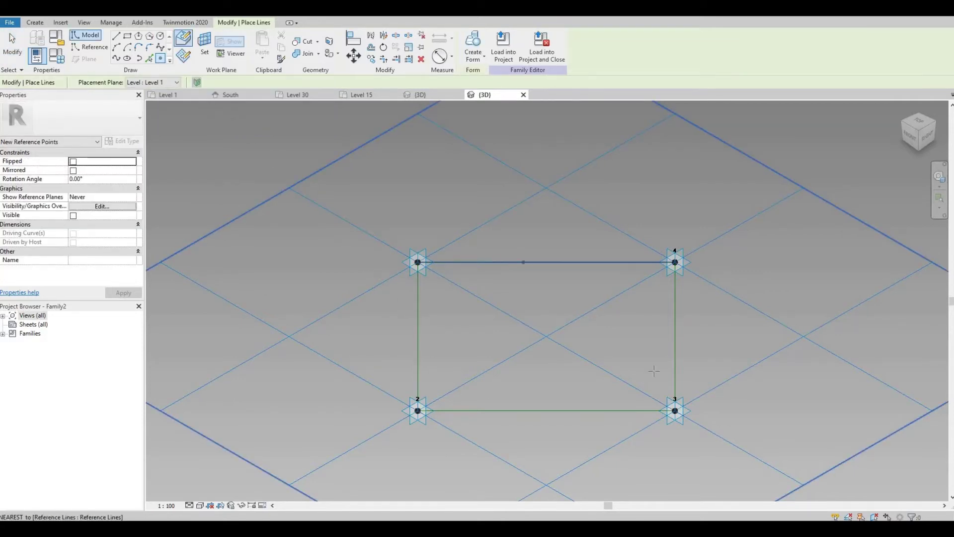
click(681, 366)
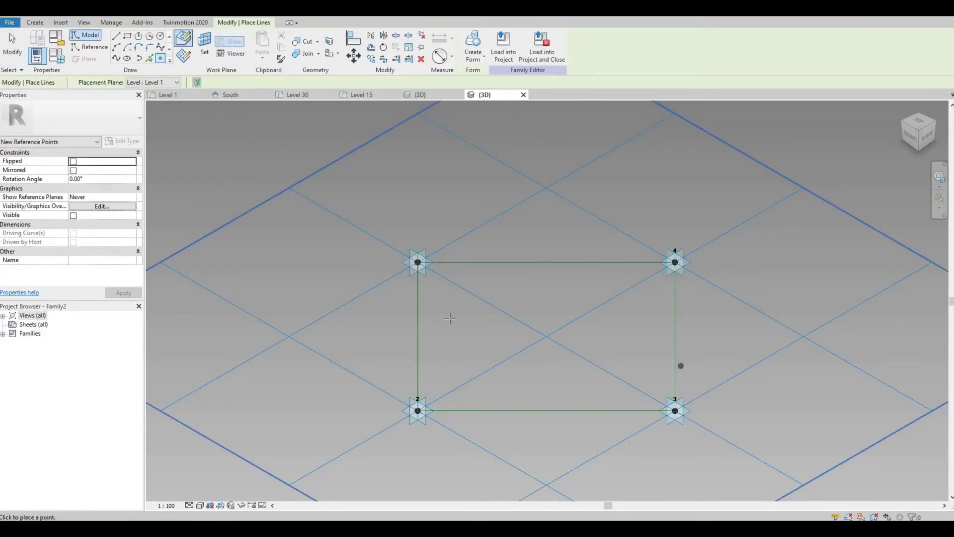
click(417, 323)
key(Escape)
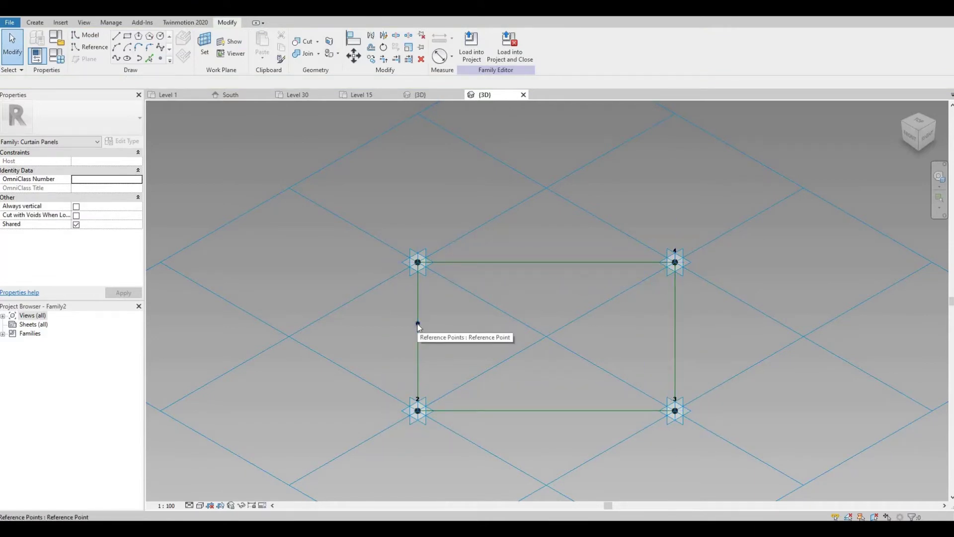
click(418, 324)
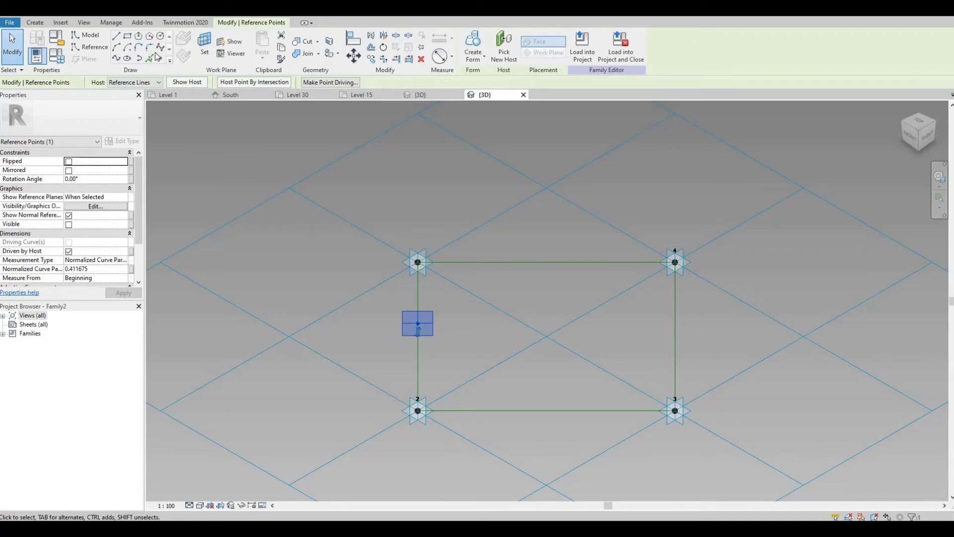
click(127, 39)
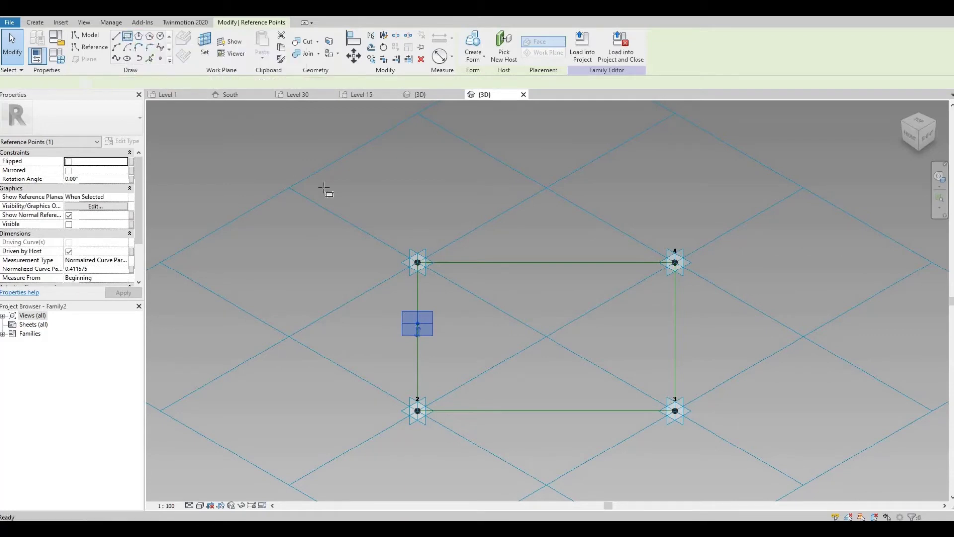
scroll(423, 318, up, 1)
scroll(425, 334, up, 2)
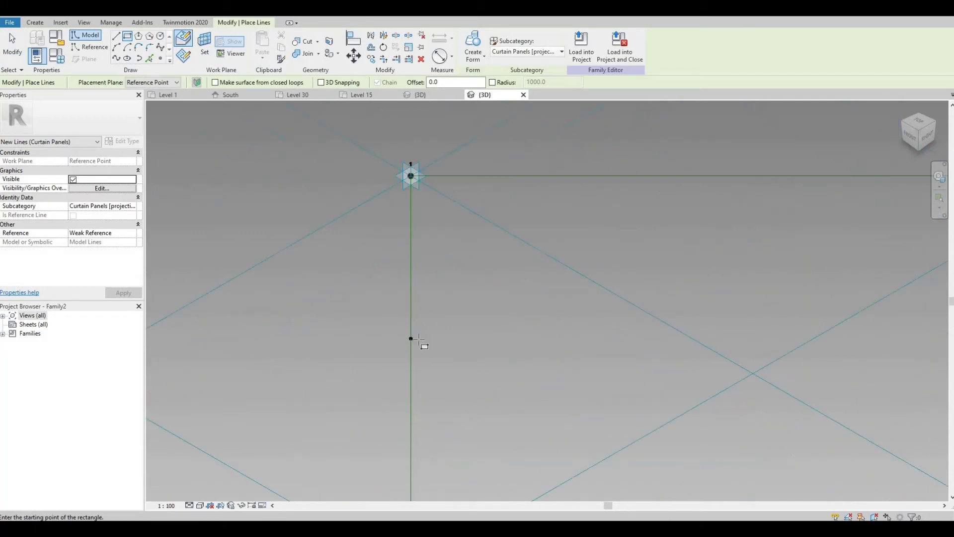
Draw a 500 mm square profile rectangle on the reference point's plane
click(413, 338)
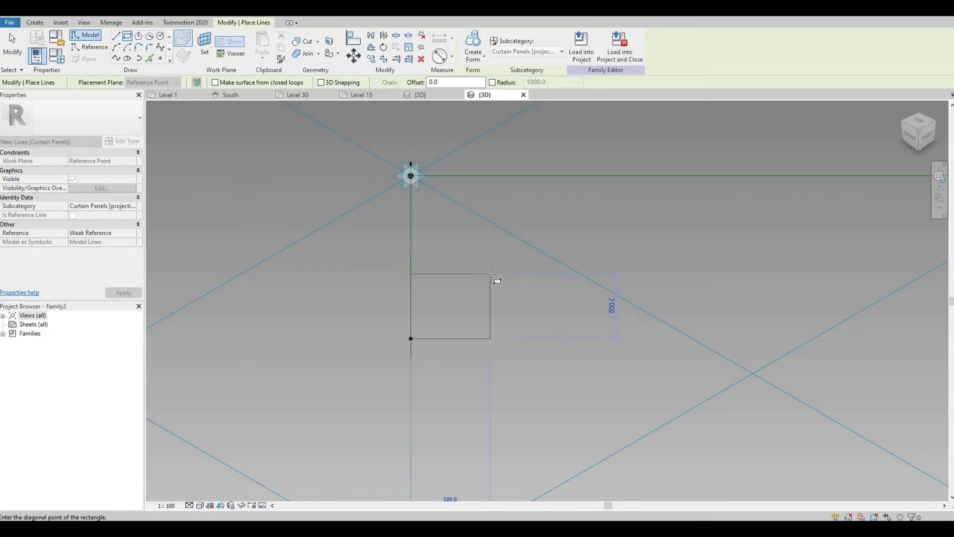
click(491, 273)
scroll(510, 288, down, 3)
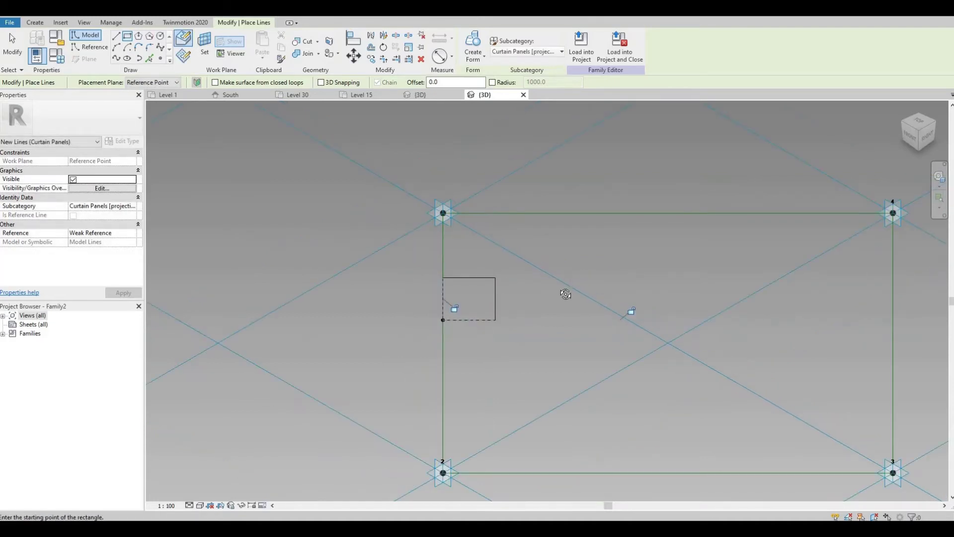
shift+middle_drag(565, 294, 559, 293)
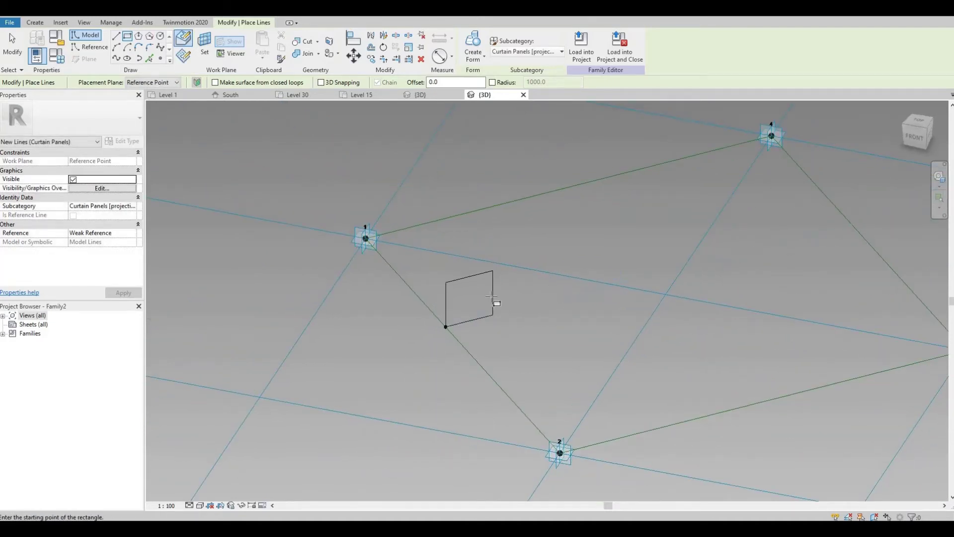
key(Escape)
key(Escape)
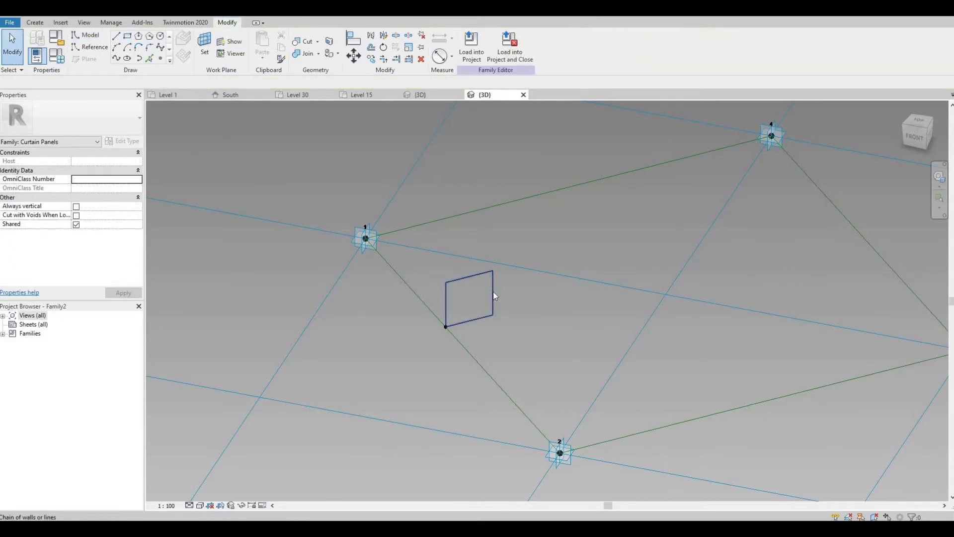
Sweep the square profile along the boundary line chain as a solid frame form
click(493, 296)
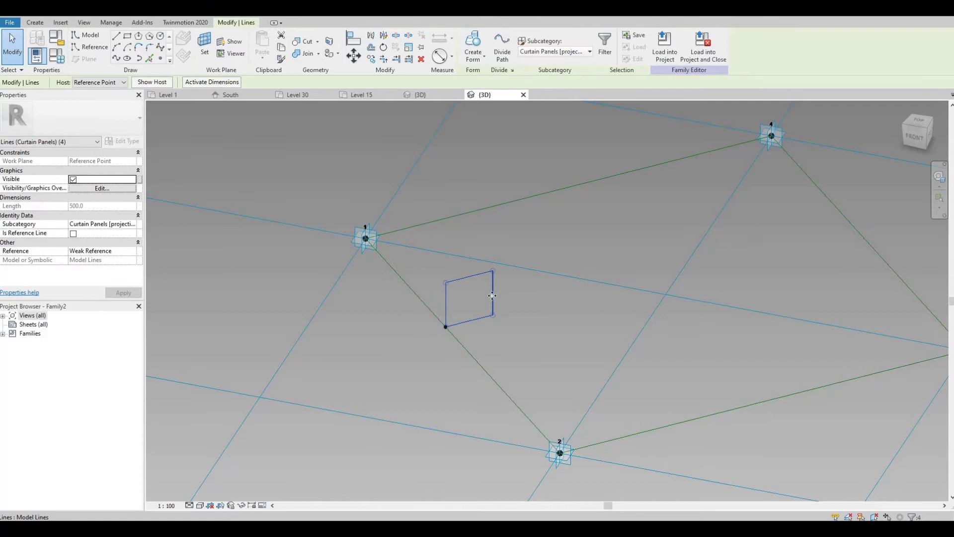
key(Tab)
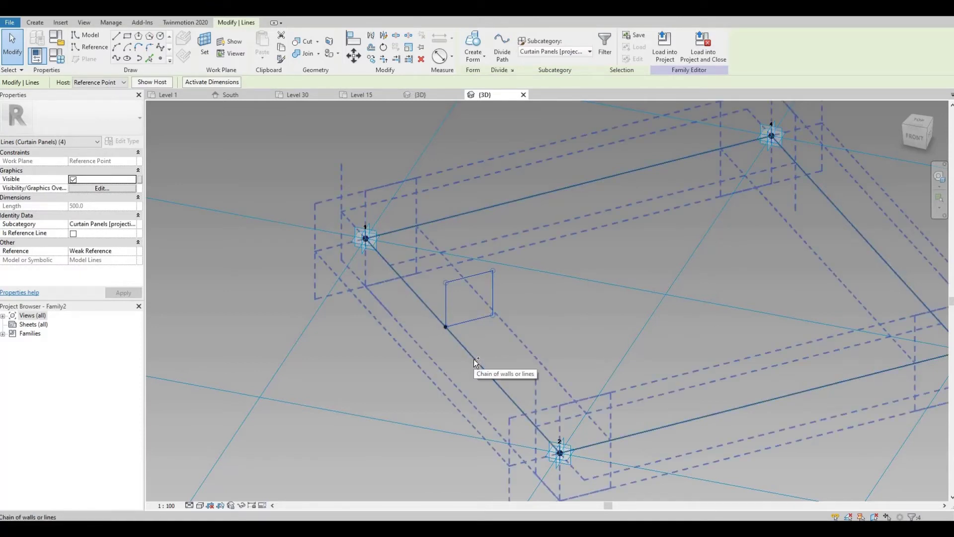
ctrl+click(473, 359)
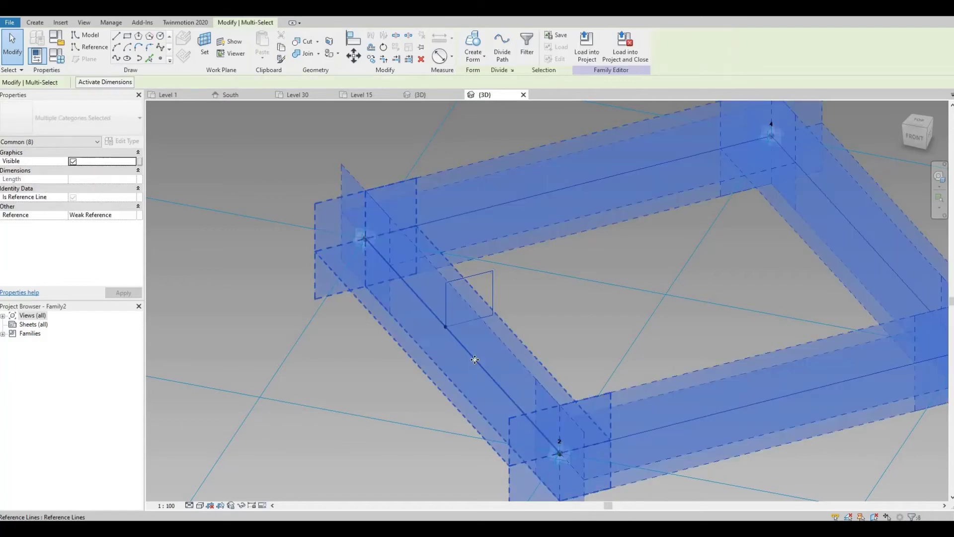
click(475, 52)
click(472, 78)
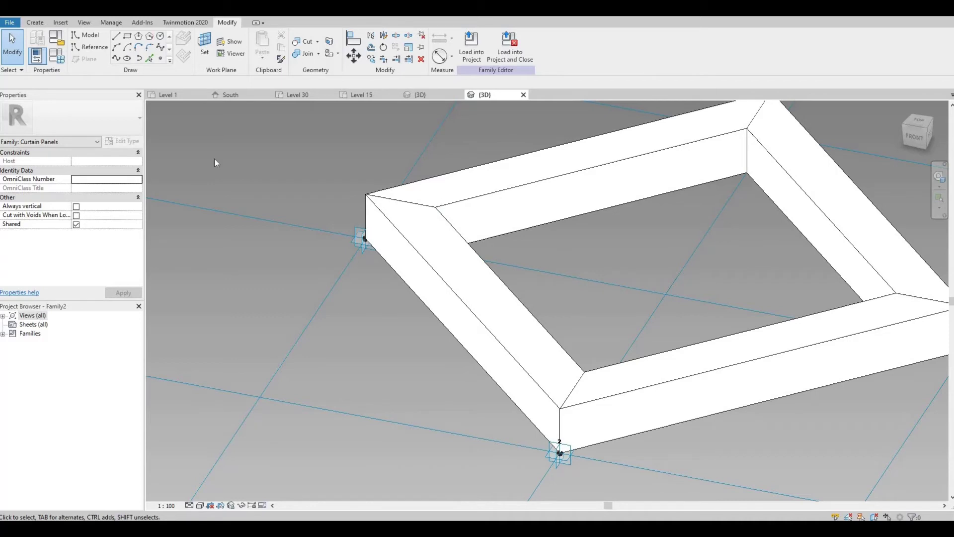
Add a Material type family parameter named Frame
click(59, 57)
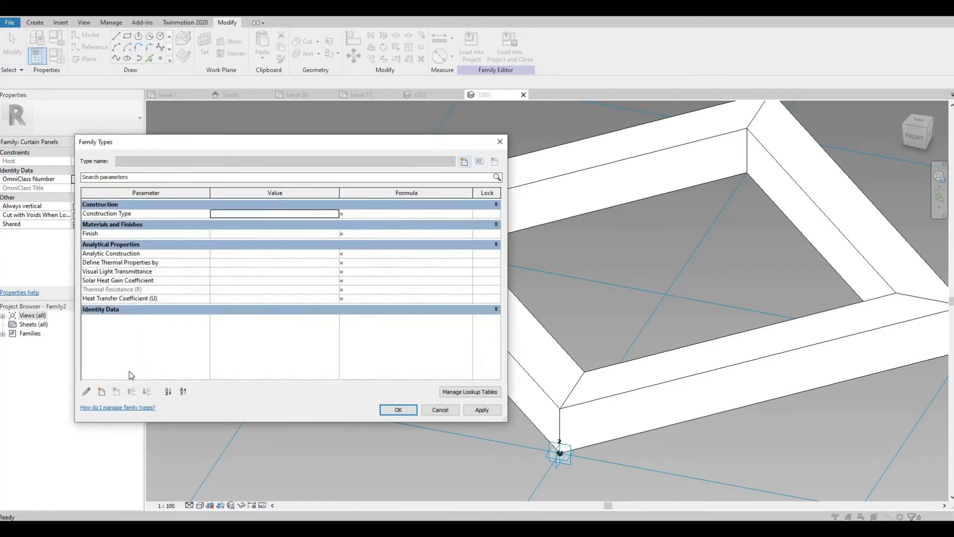
click(101, 392)
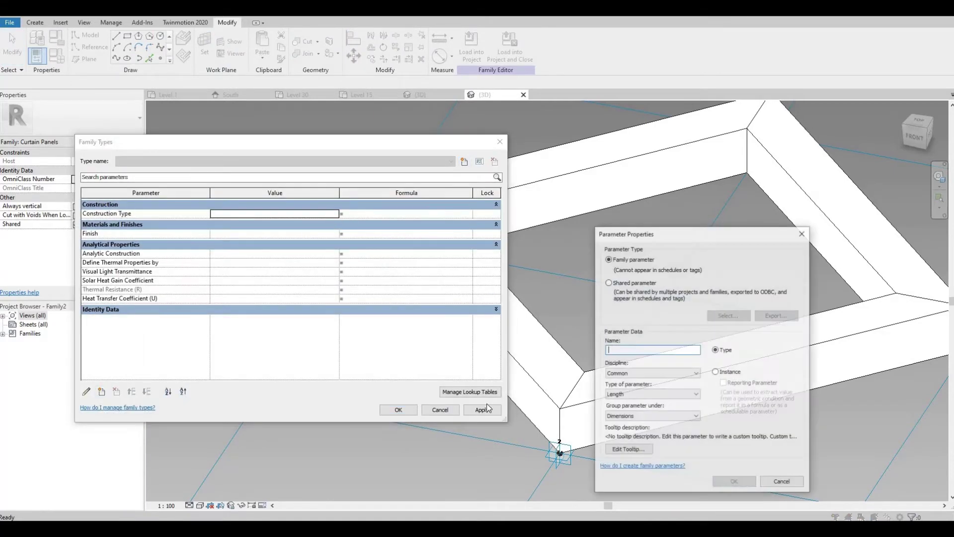
click(697, 398)
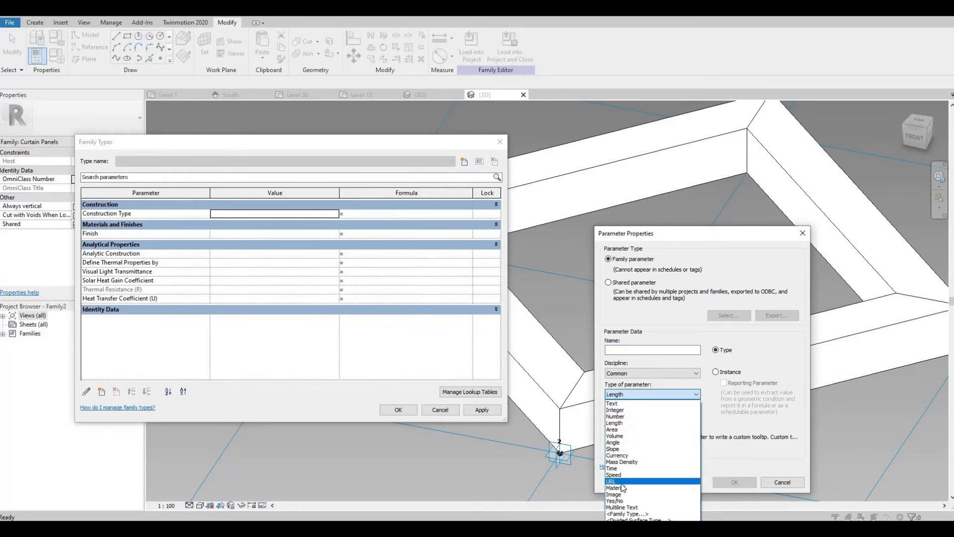
click(623, 488)
click(619, 349)
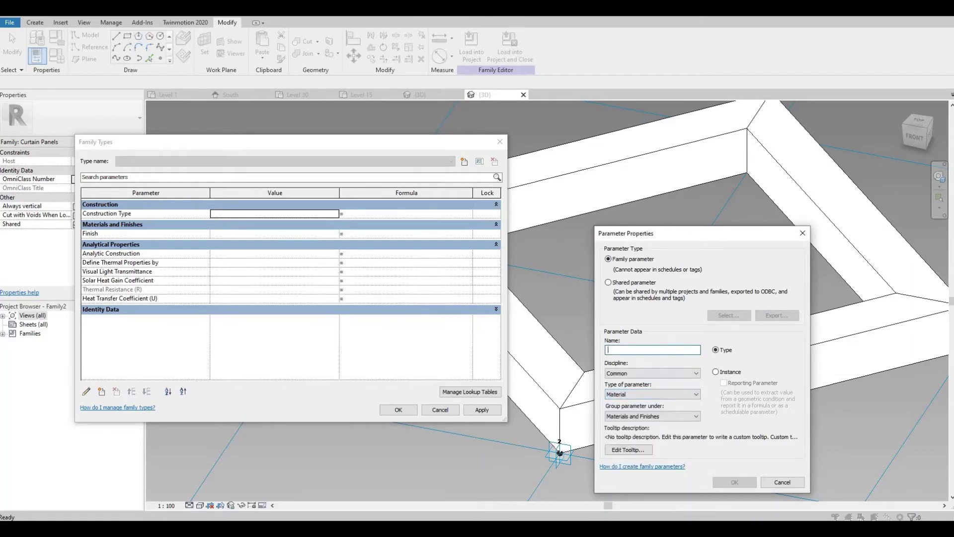
text(Frame)
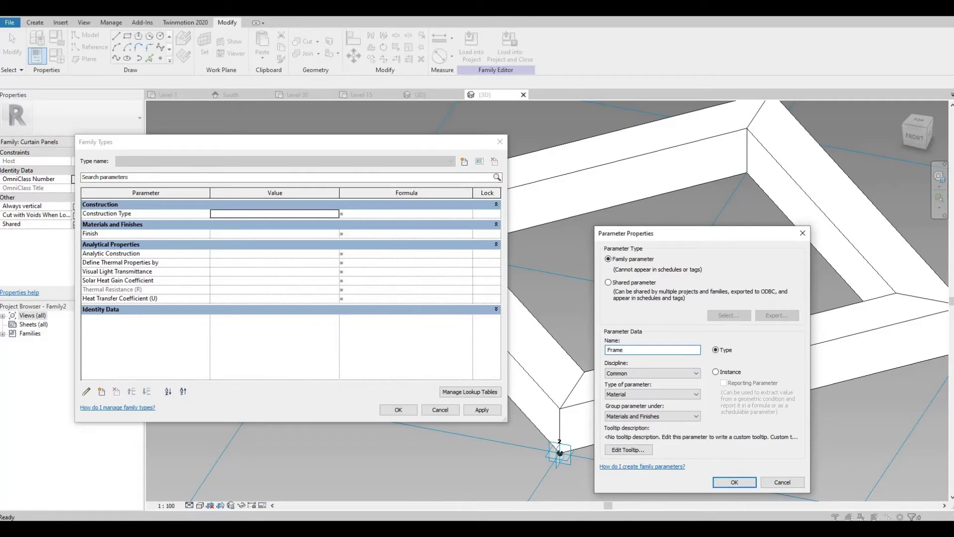
click(733, 481)
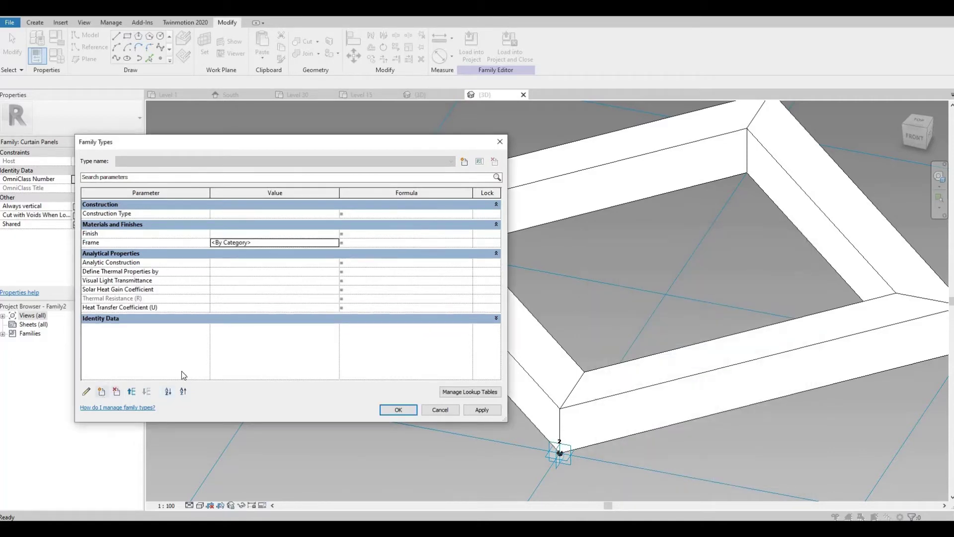
Add a second Material parameter named Glass and apply the family type changes
click(101, 392)
click(623, 396)
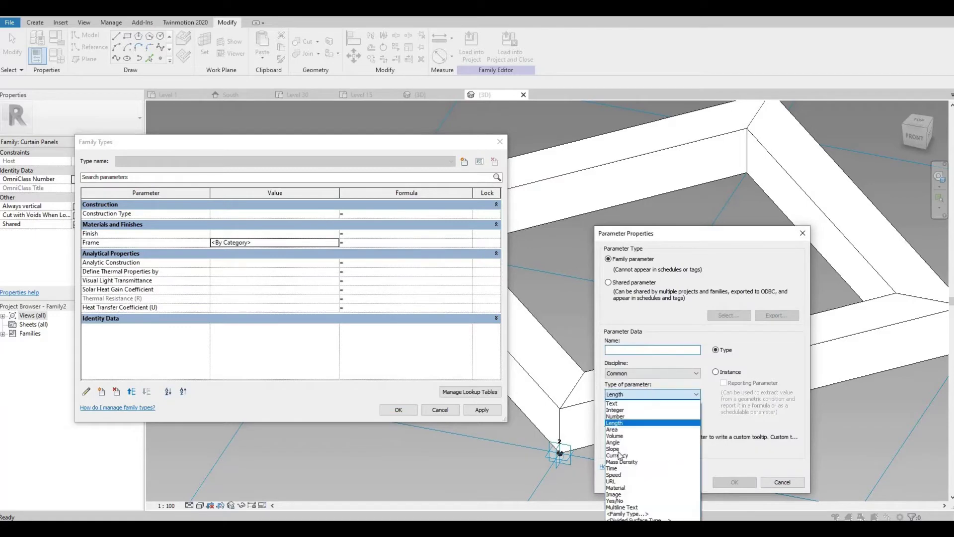
click(619, 488)
click(625, 351)
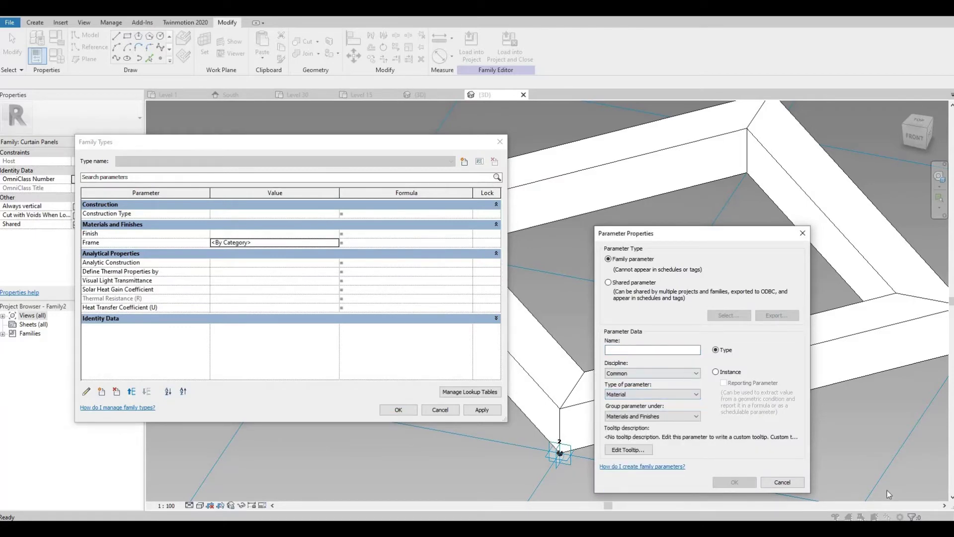
text(Glass)
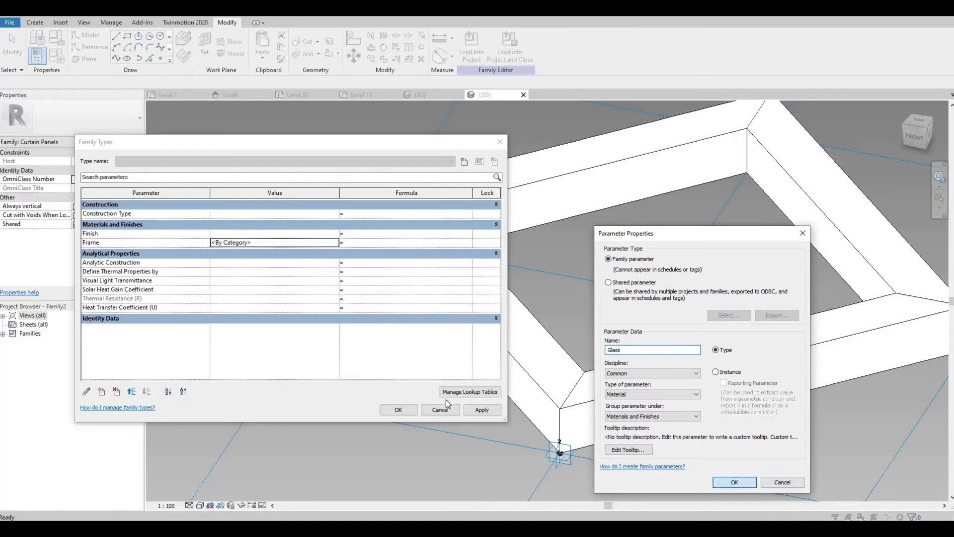
click(734, 482)
click(472, 409)
click(386, 410)
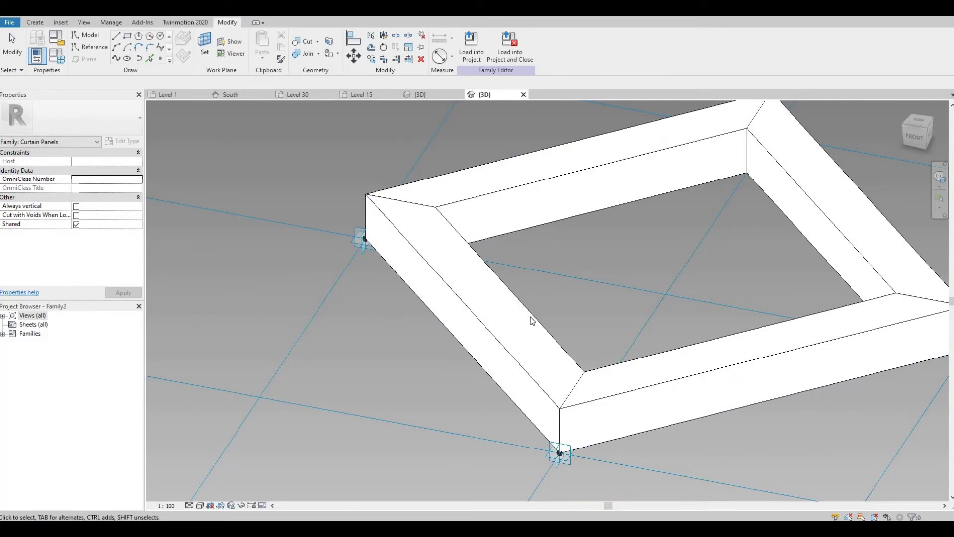
Associate the frame form's Material property with the Frame family parameter
click(530, 320)
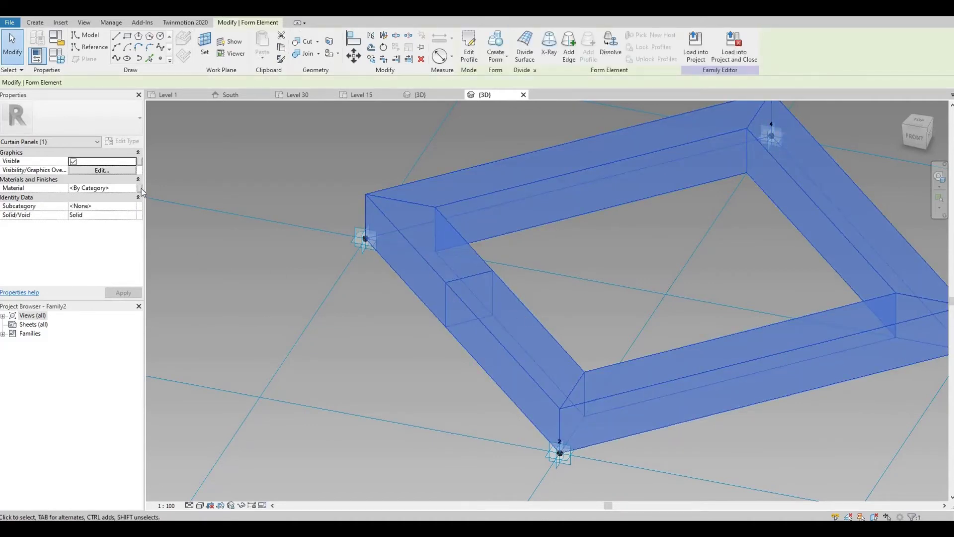
click(140, 188)
click(141, 227)
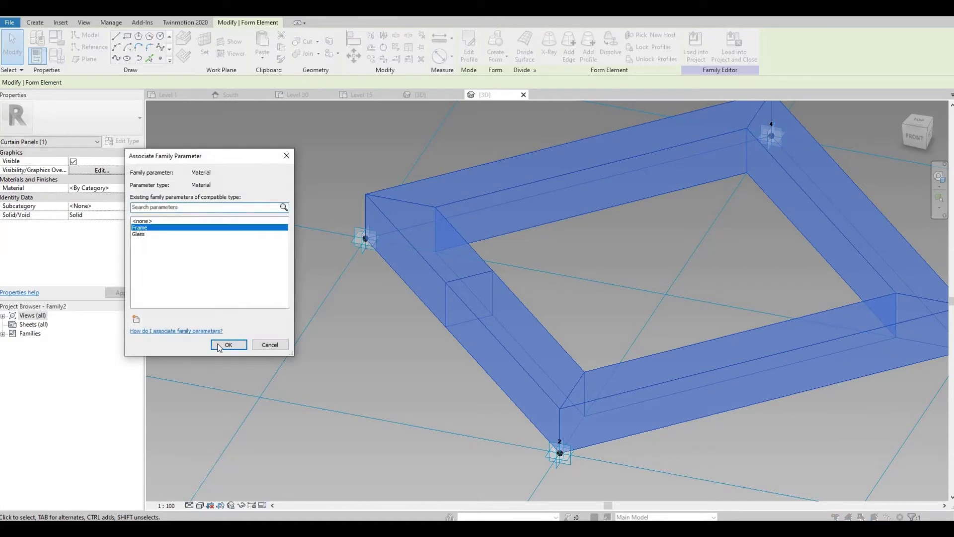
click(224, 345)
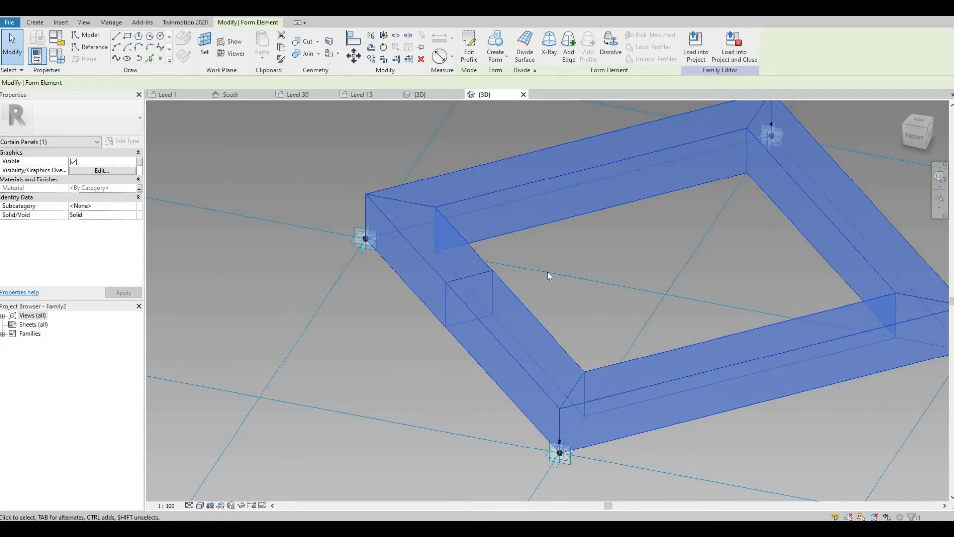
middle_drag(548, 273, 516, 285)
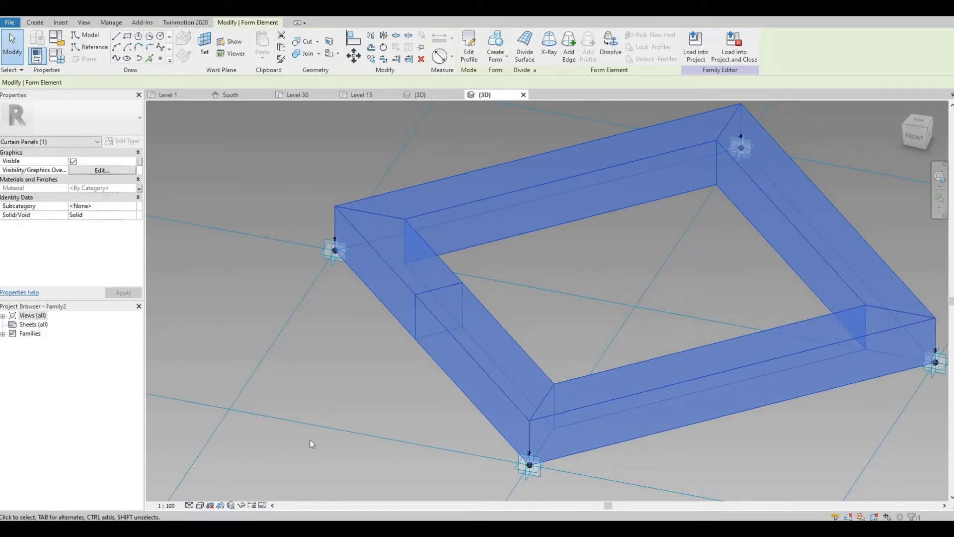
Switch to Wireframe and make a solid form from the rhombus's four boundary reference lines
click(201, 506)
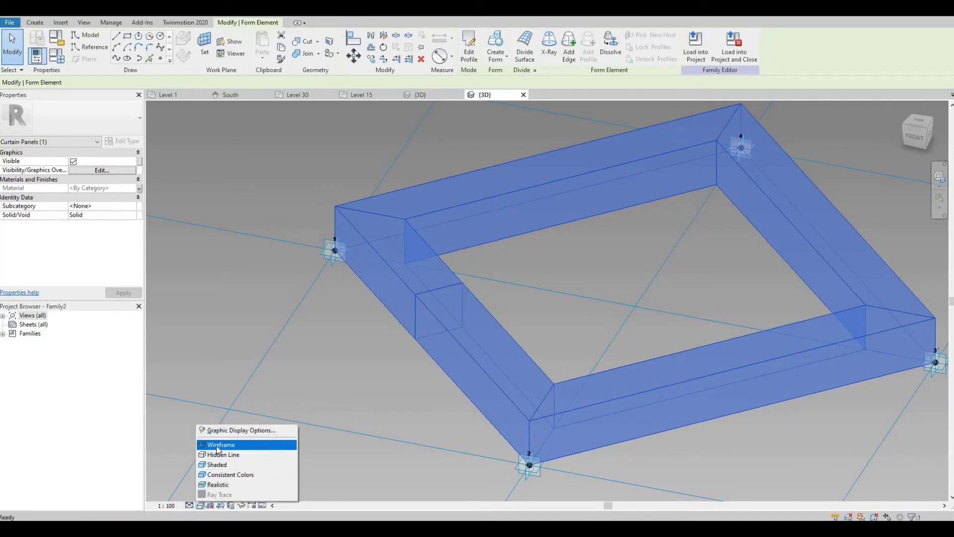
click(218, 445)
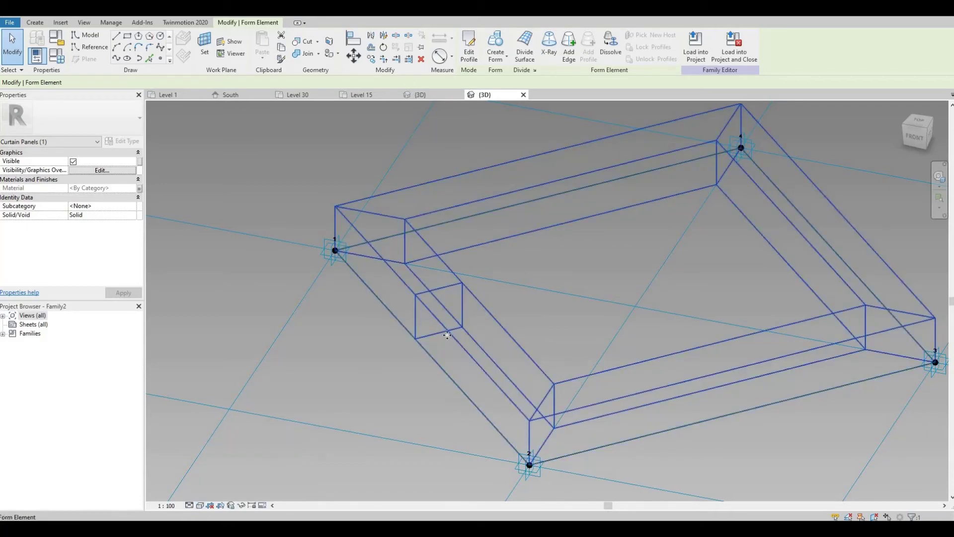
key(Tab)
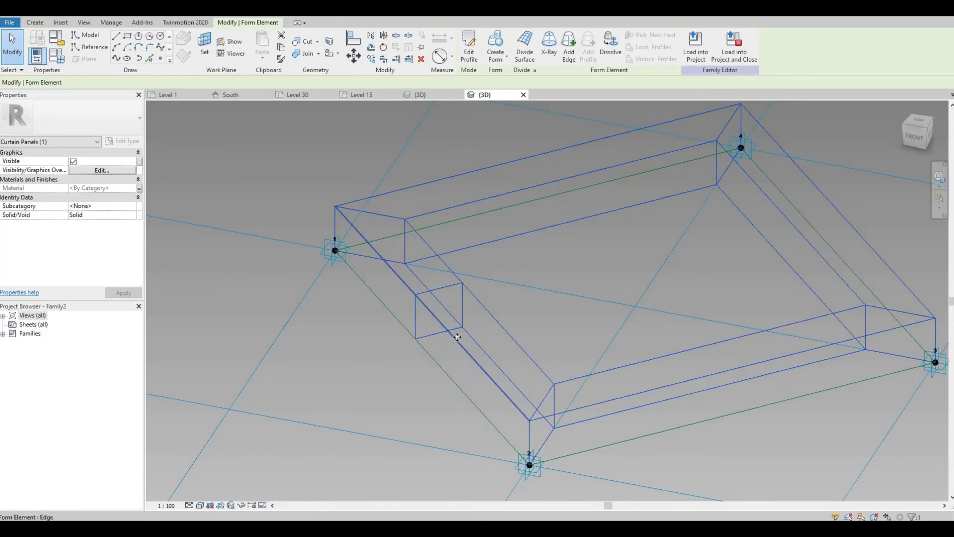
key(Tab)
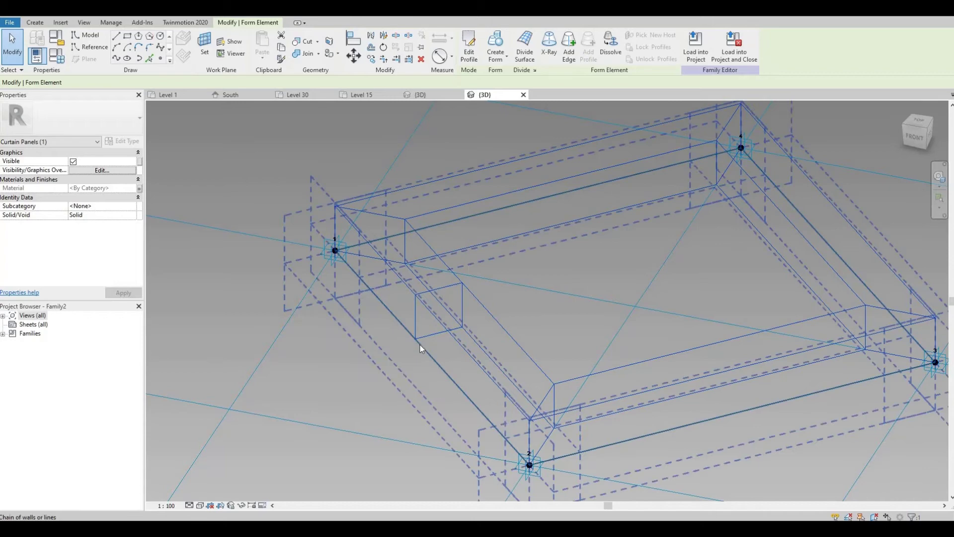
key(Tab)
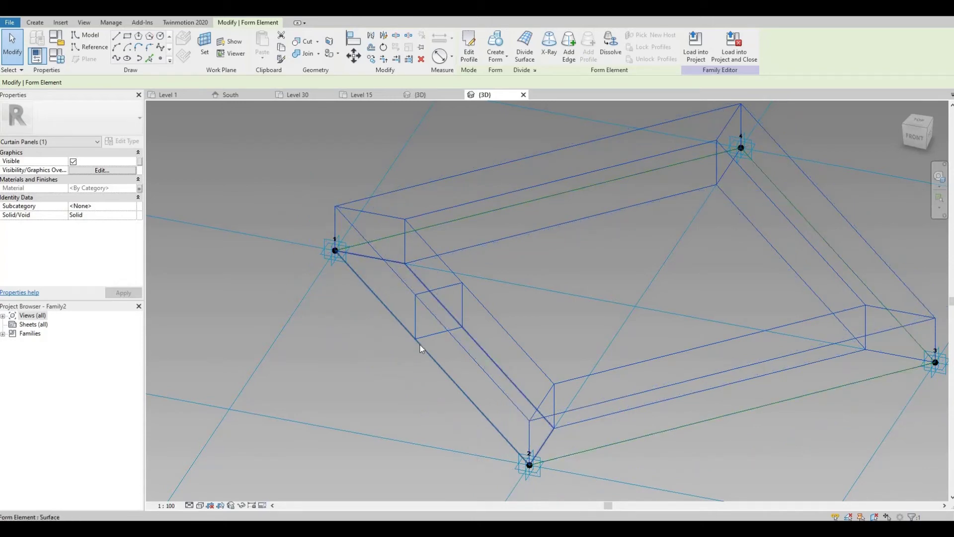
key(Tab)
key(Tab)
click(417, 347)
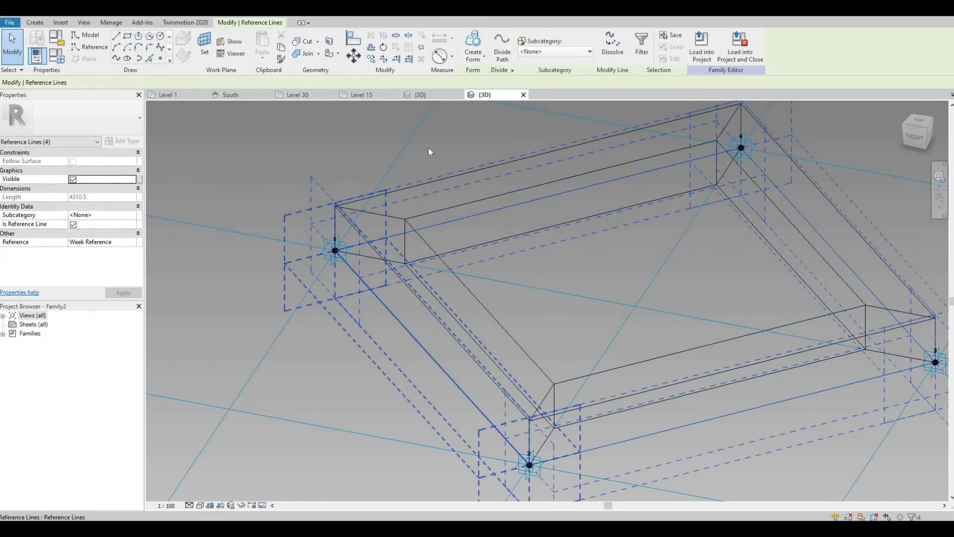
click(473, 60)
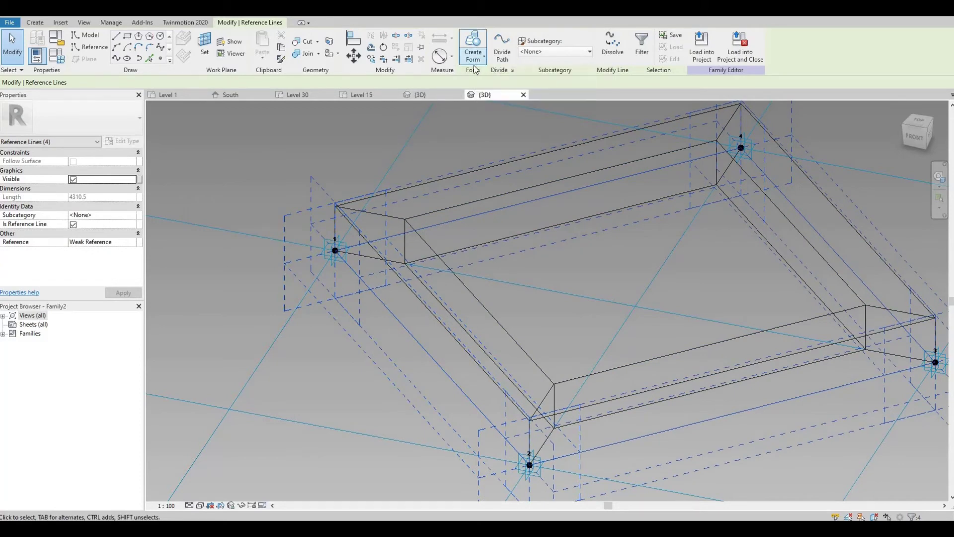
click(473, 72)
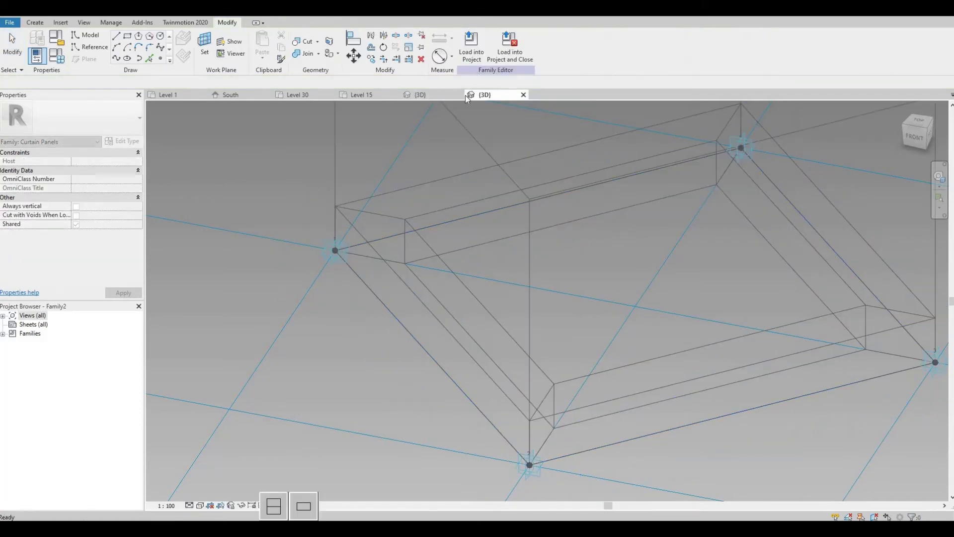
scroll(399, 234, down, 3)
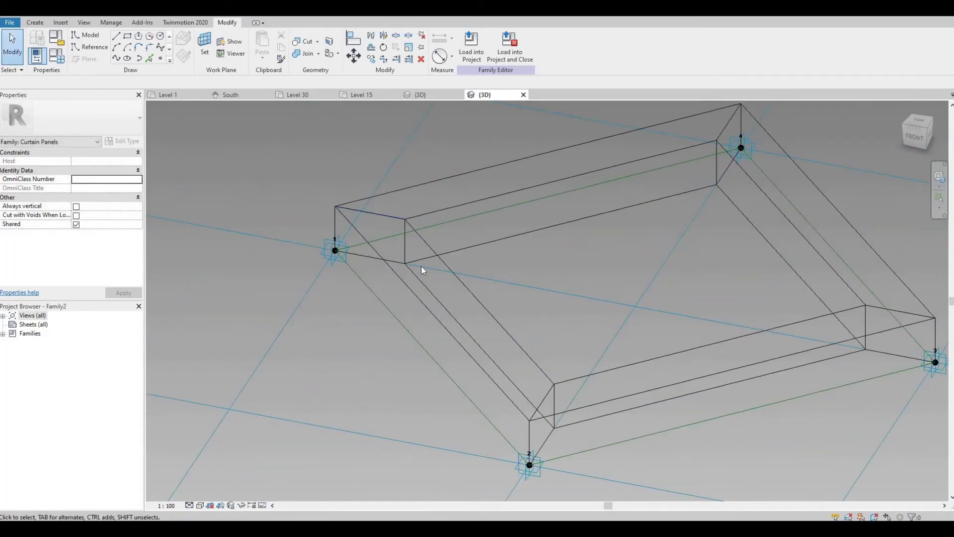
scroll(421, 267, down, 3)
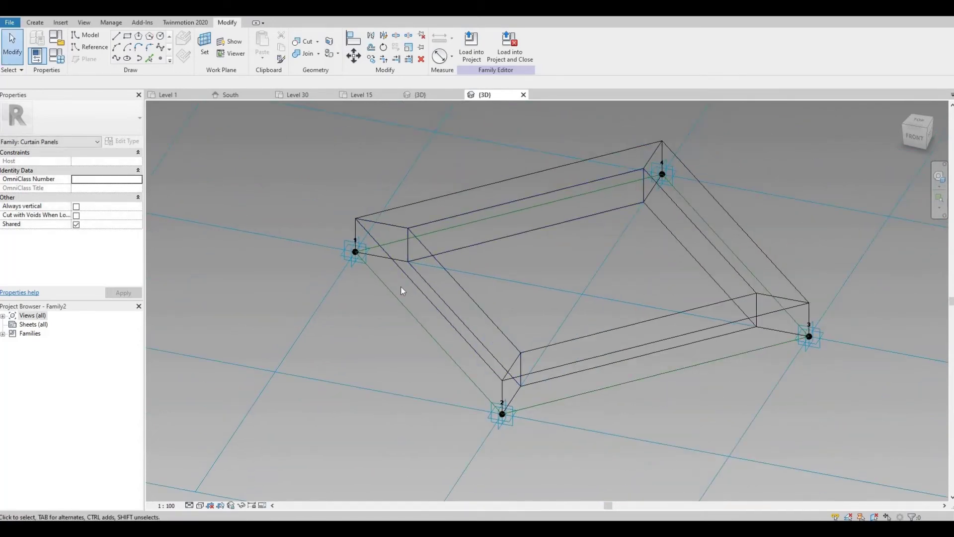
Change the infill form's Positive Offset from 3000 to 50 and apply
click(403, 280)
middle_drag(404, 314, 393, 424)
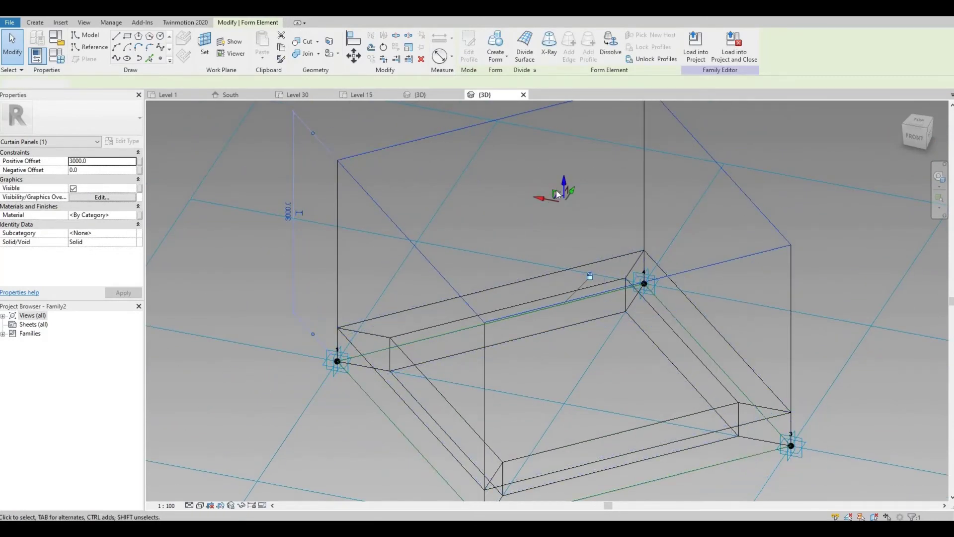
key(Escape)
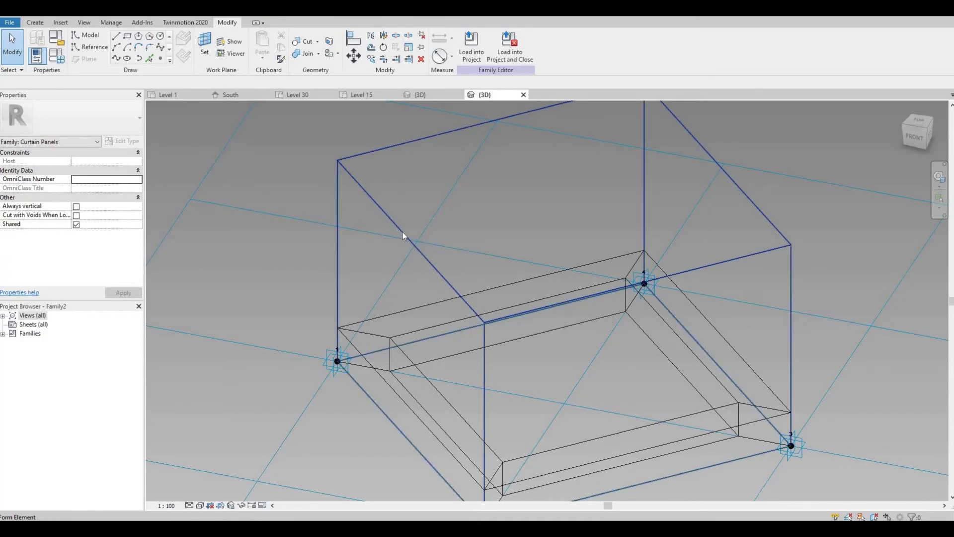
click(438, 224)
scroll(510, 299, down, 3)
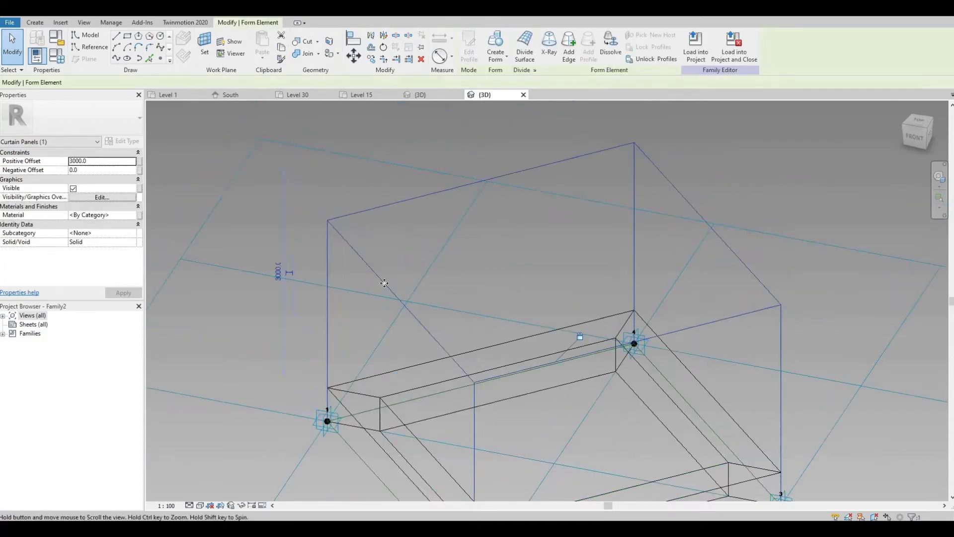
double_click(92, 161)
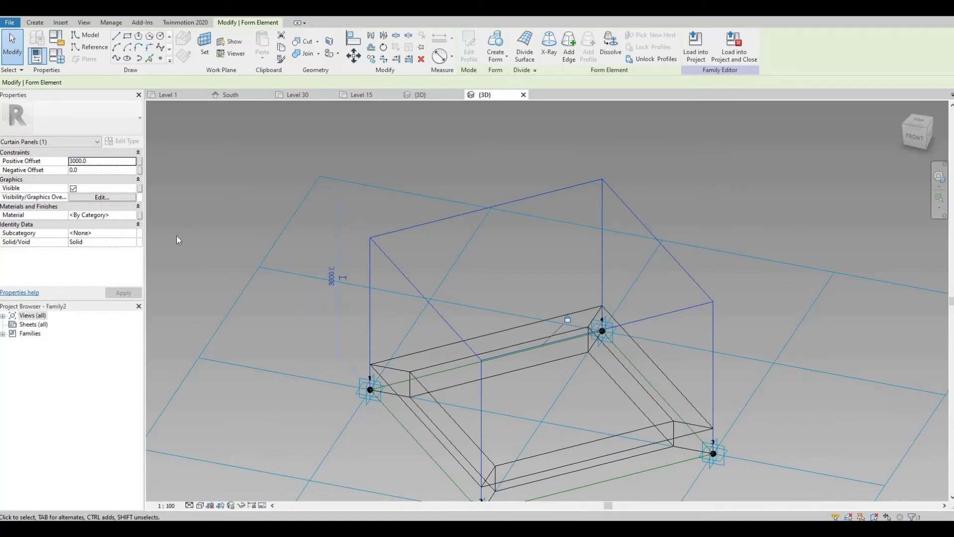
key(End)
click(52, 162)
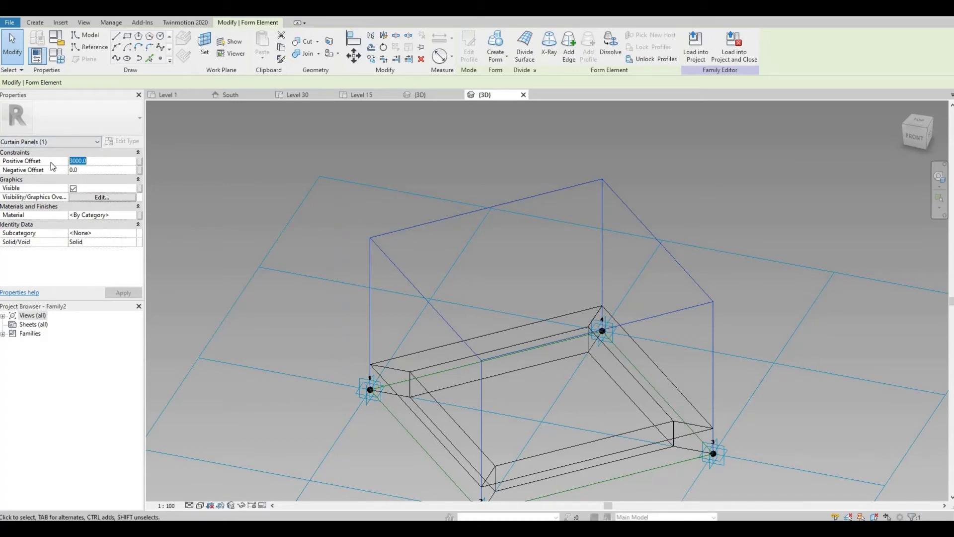
text(50)
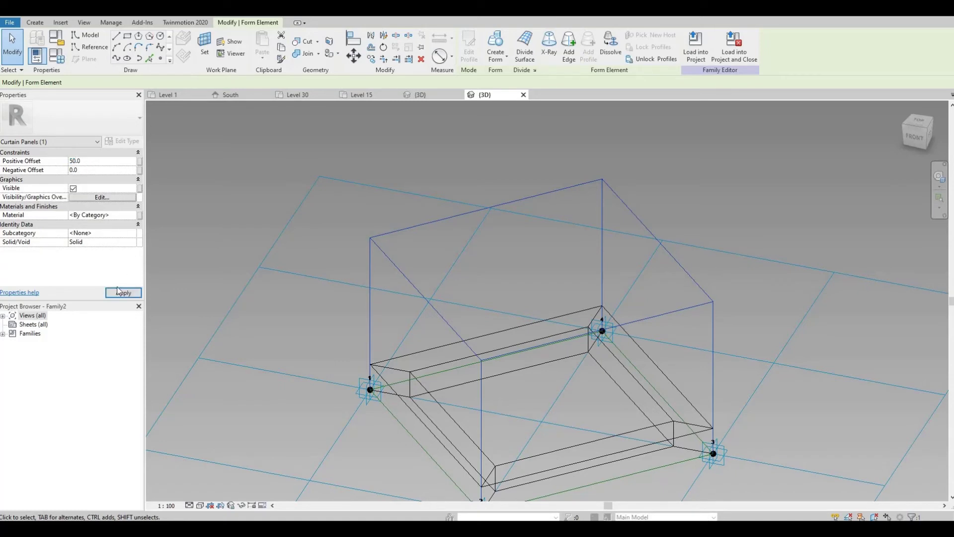
click(122, 293)
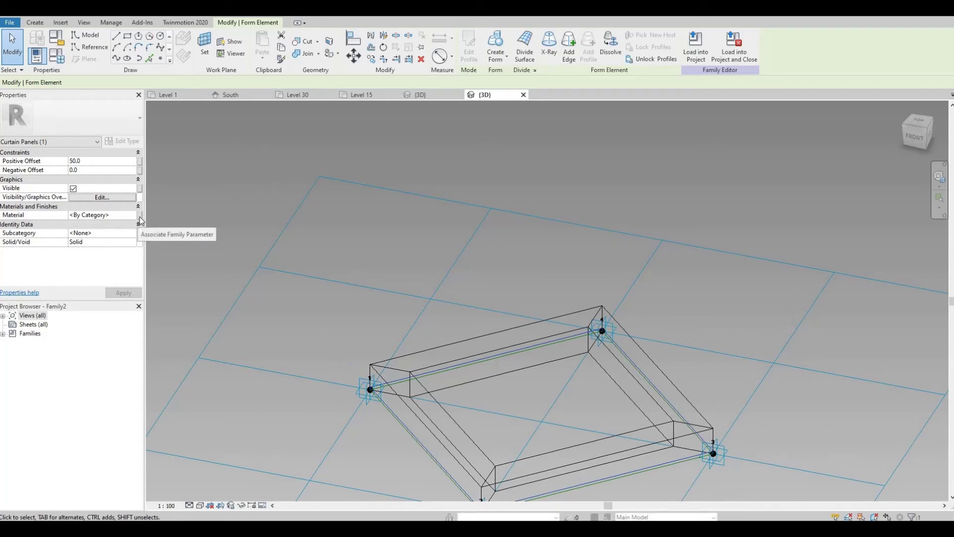
Associate the thin panel form's Material with the Glass family parameter
click(139, 215)
click(140, 234)
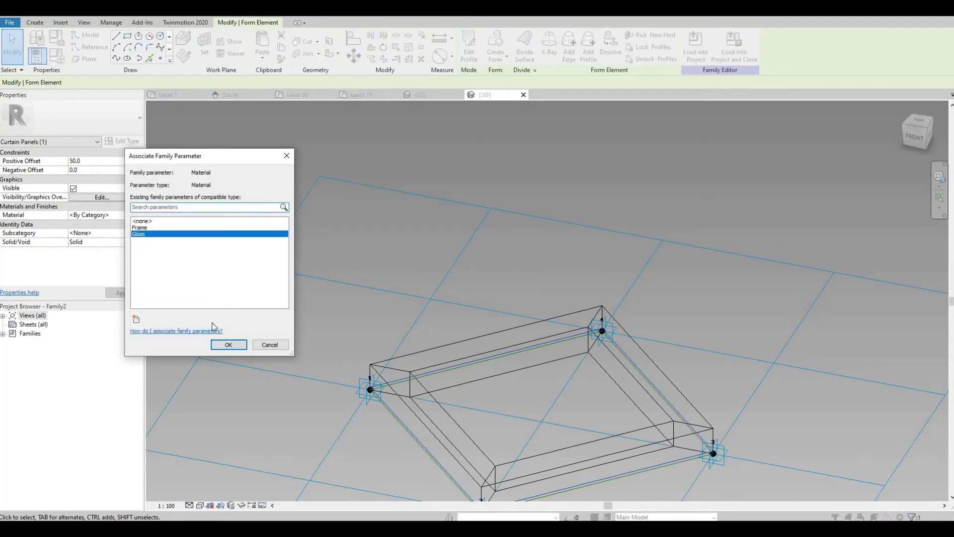
click(228, 345)
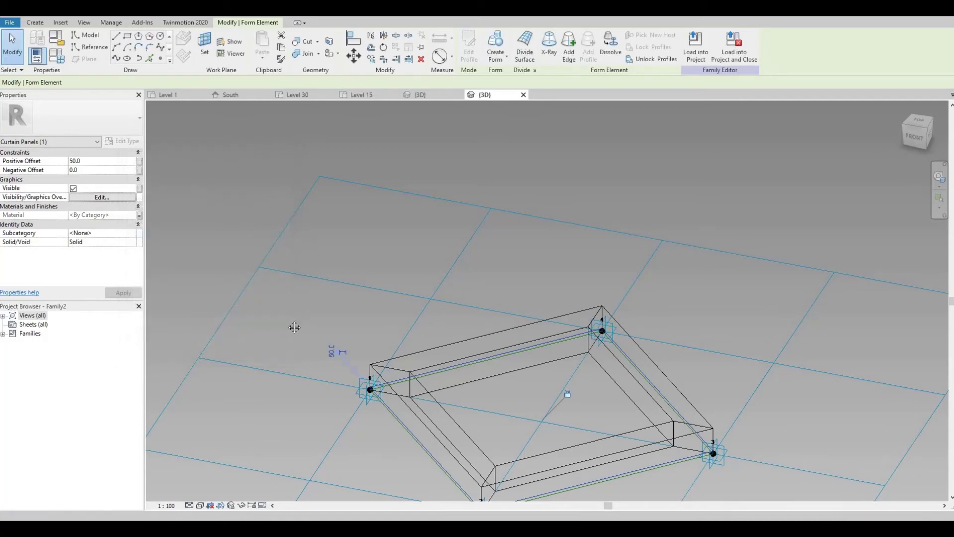
middle_drag(293, 325, 428, 214)
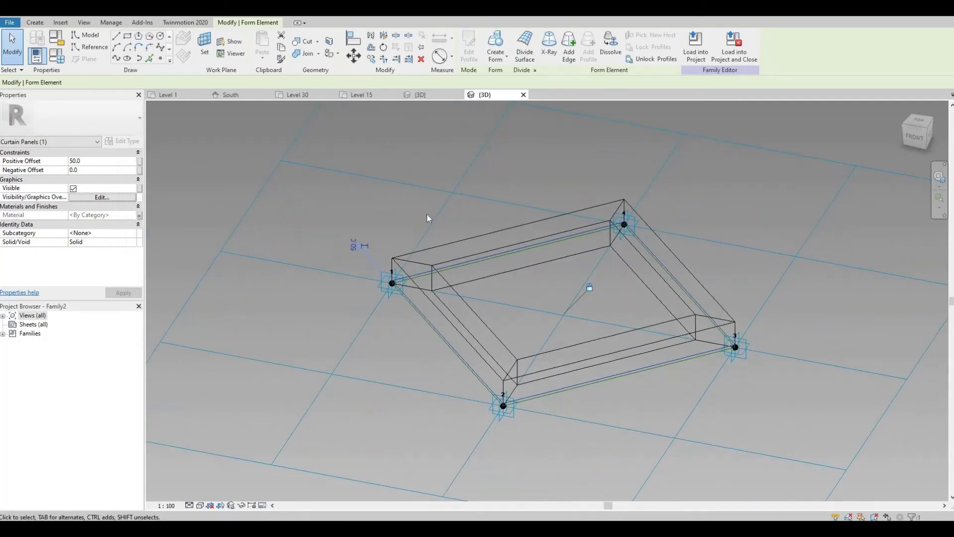
shift+middle_drag(431, 279, 479, 302)
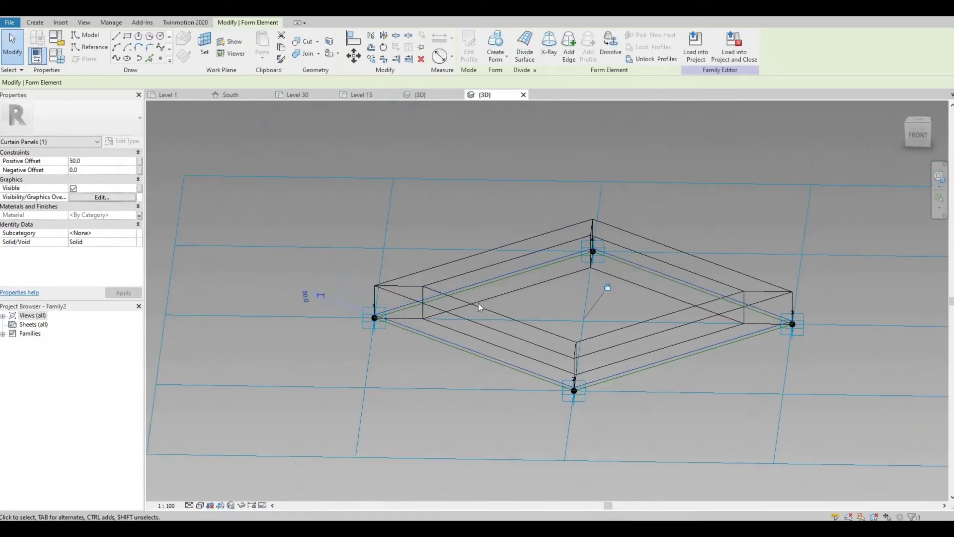
scroll(480, 305, up, 3)
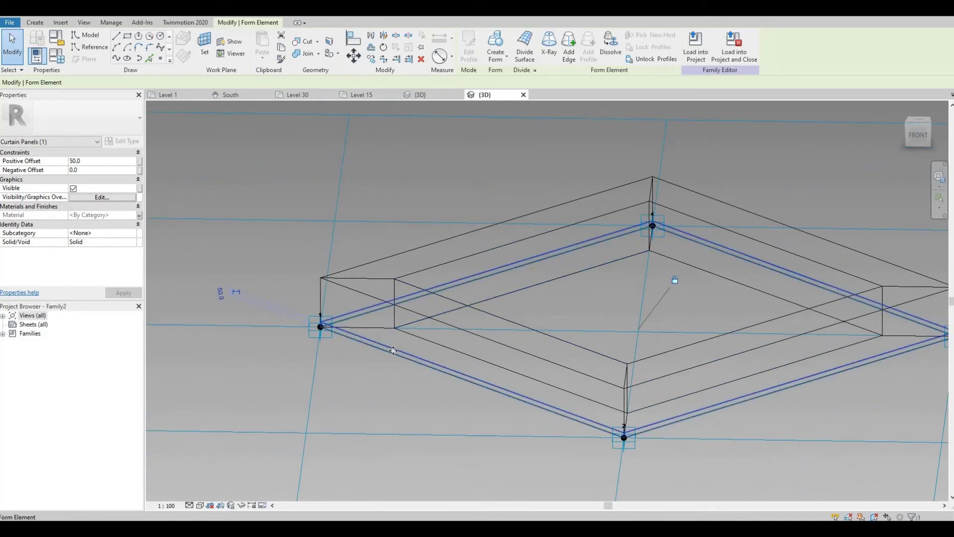
scroll(393, 350, up, 2)
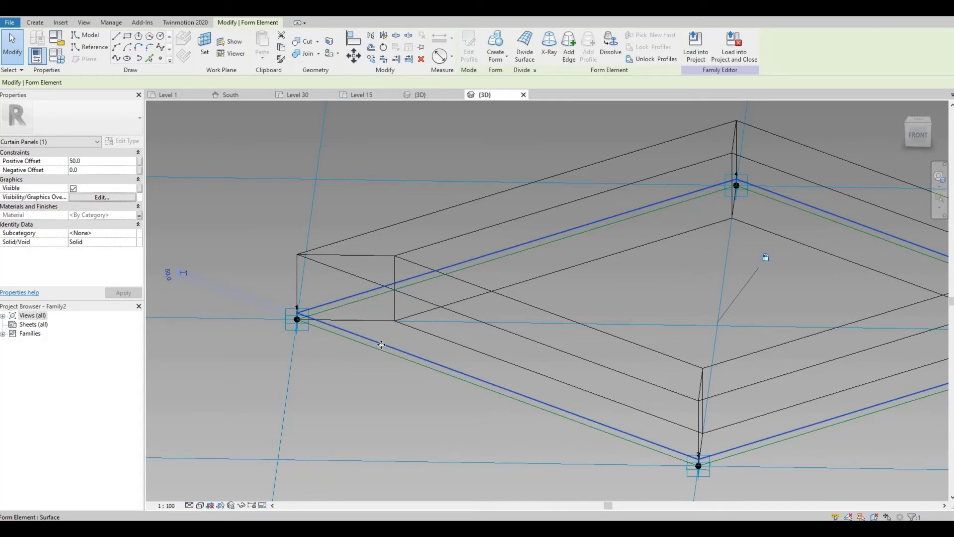
Confirm the thin form's Positive Offset reads 50, then deselect it
key(Tab)
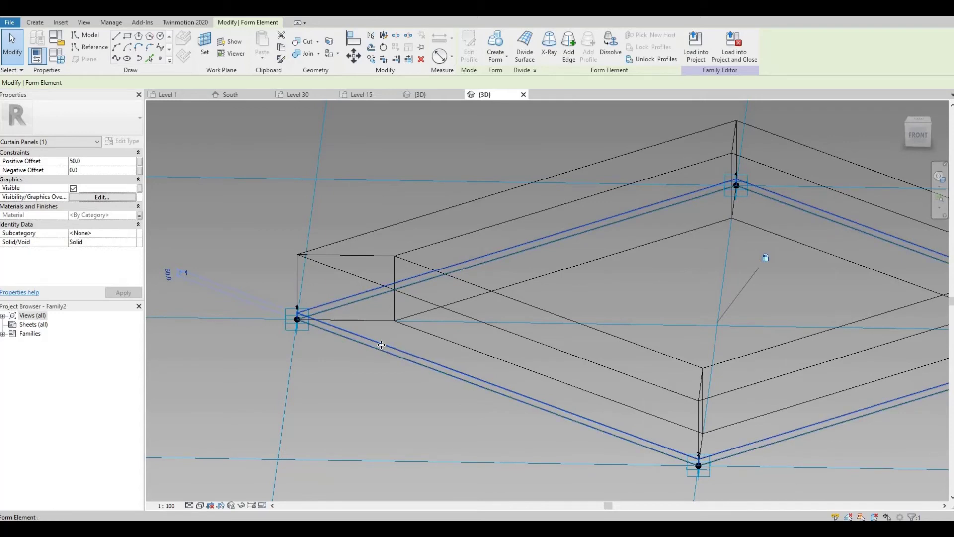
click(95, 160)
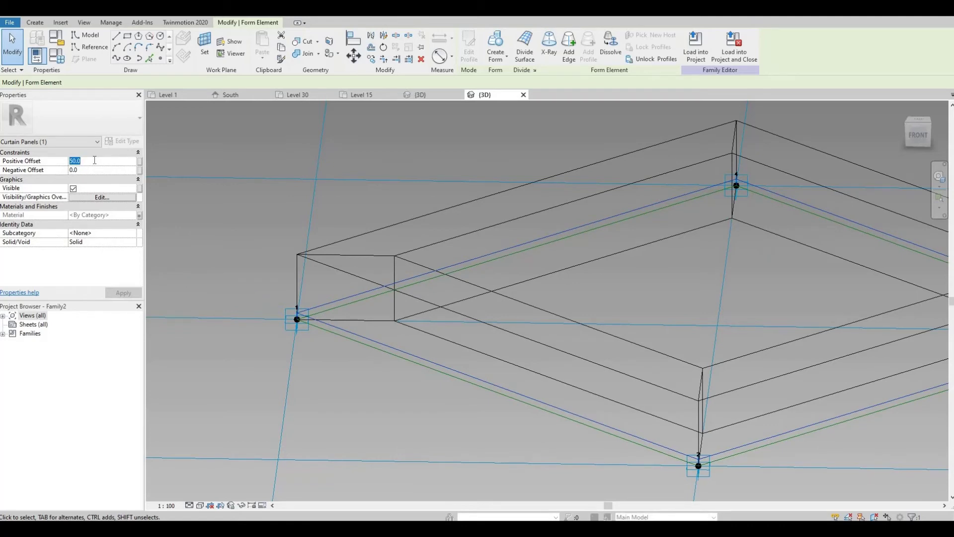
click(370, 332)
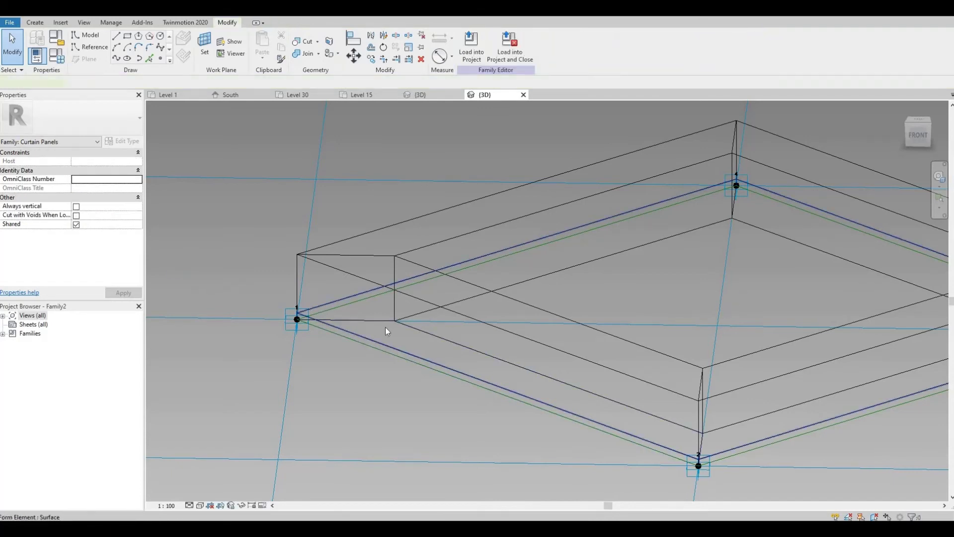
Lift the glass panel slightly and lower the frame's front bottom edge to 408.3
click(386, 327)
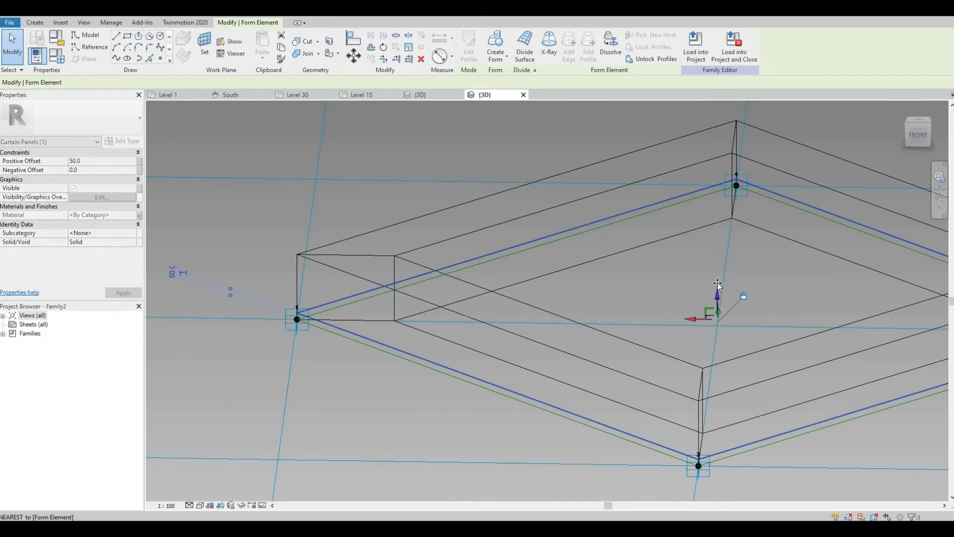
drag(718, 284, 717, 279)
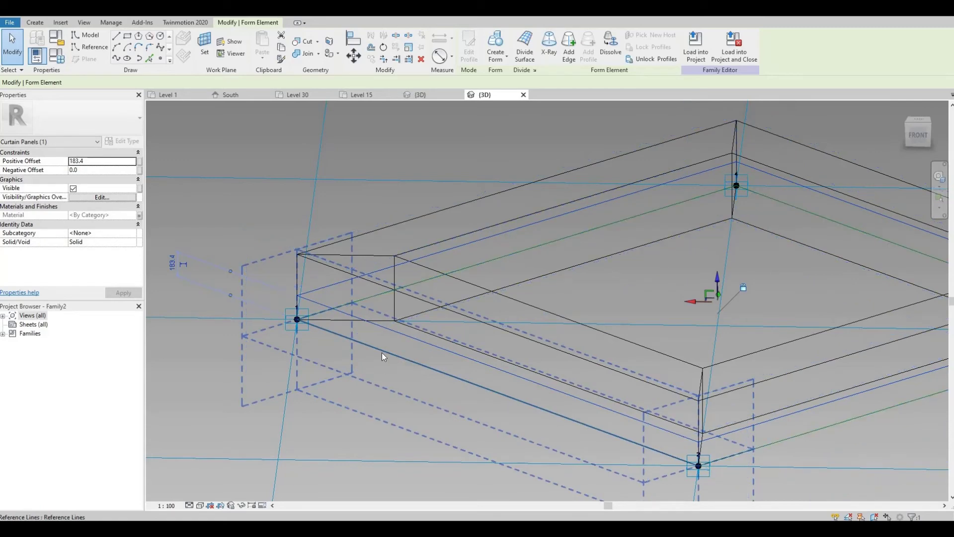
click(483, 386)
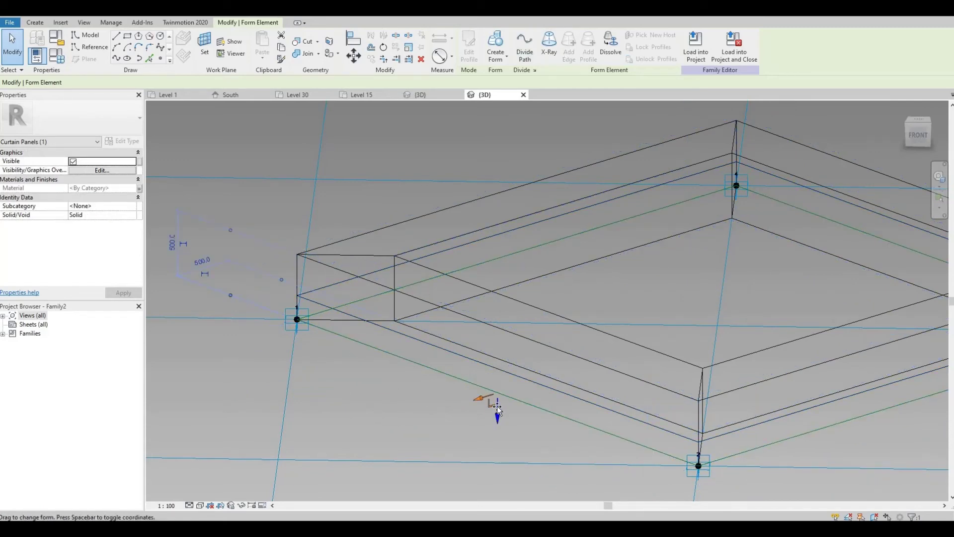
mouse_move(498, 410)
mouse_down()
mouse_move(497, 398)
mouse_move(500, 410)
mouse_up()
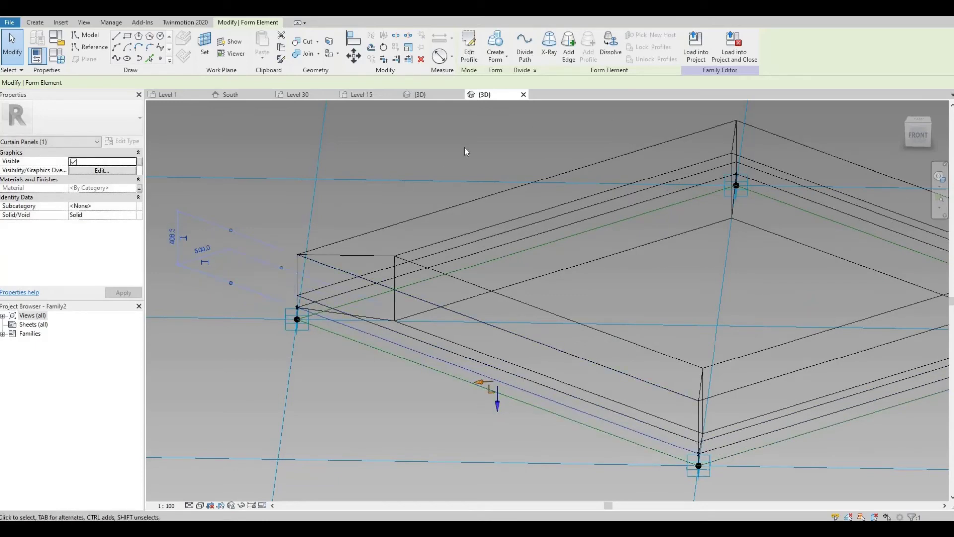
middle_drag(382, 187, 304, 197)
key(Escape)
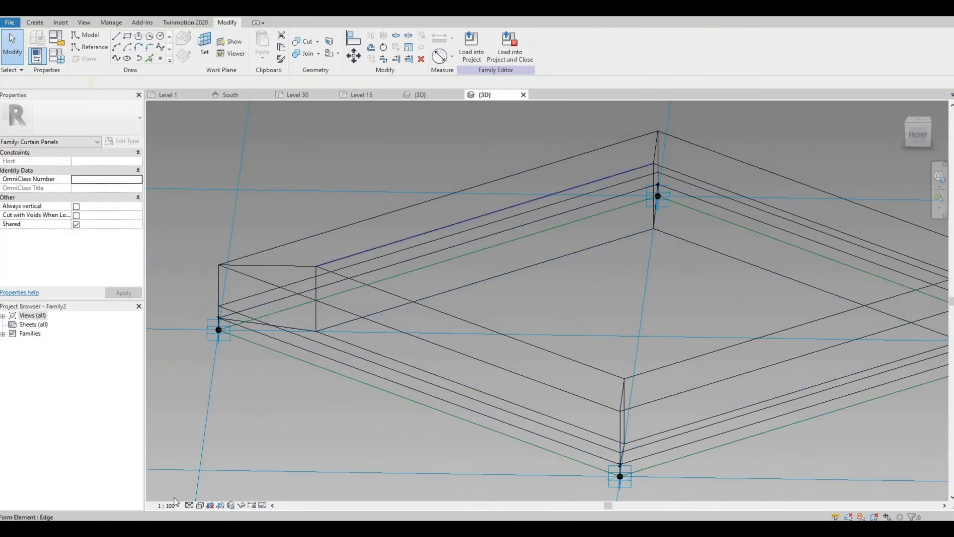
scroll(452, 385, down, 2)
shift+middle_drag(452, 386, 437, 413)
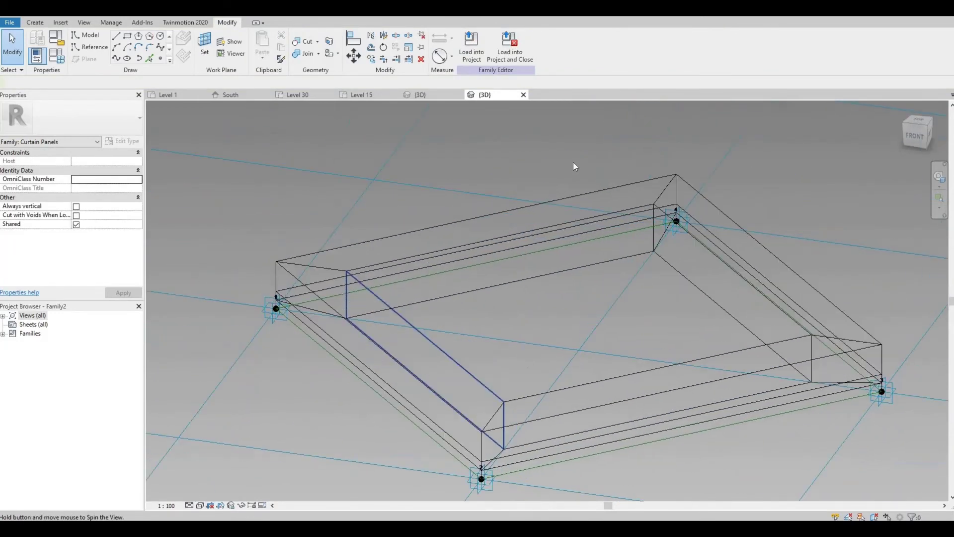
Load the panel family into the project and select the tower's divided surface in Default 3D View
click(473, 47)
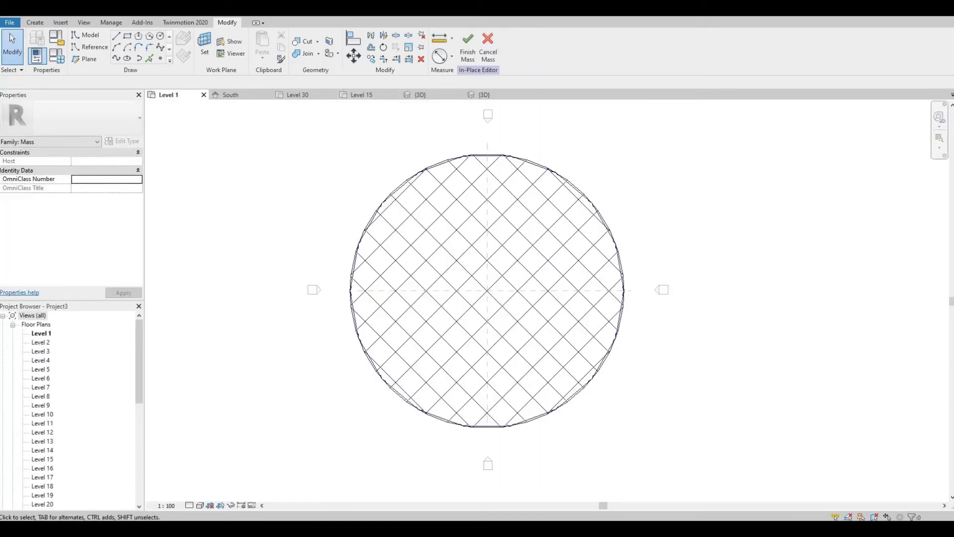
click(184, 9)
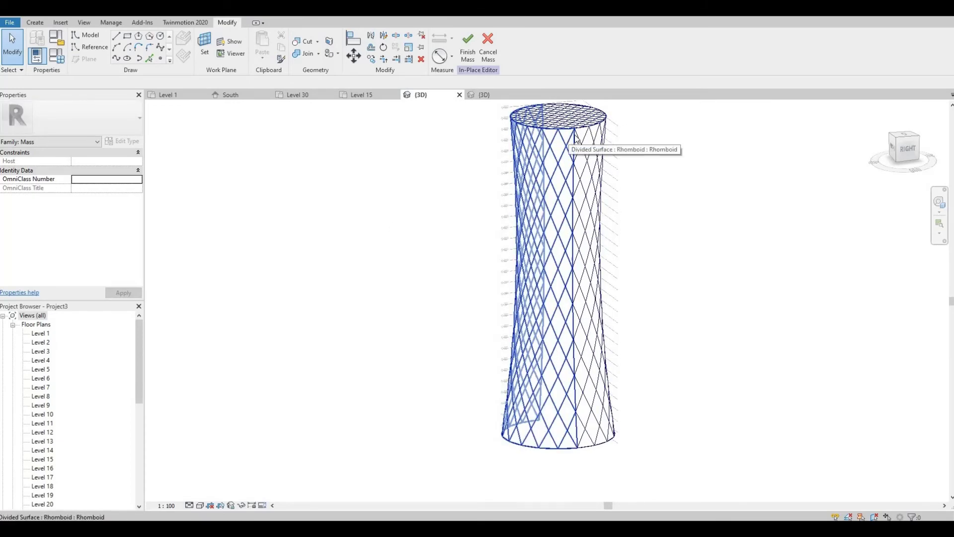
key(Tab)
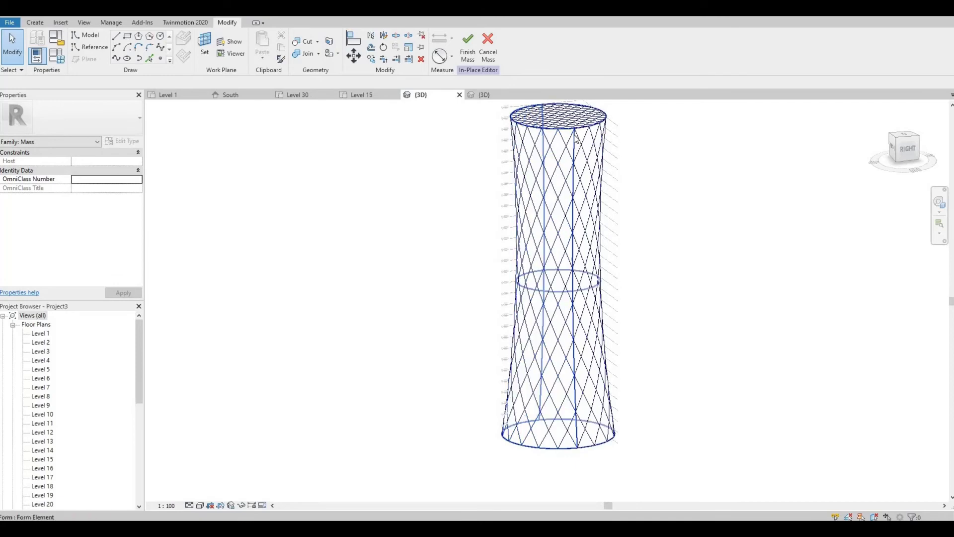
key(Tab)
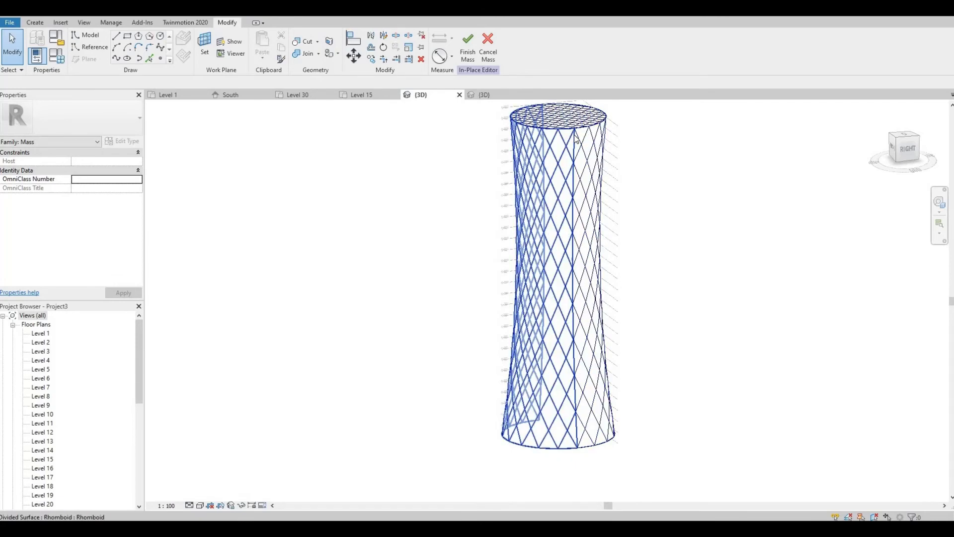
click(584, 141)
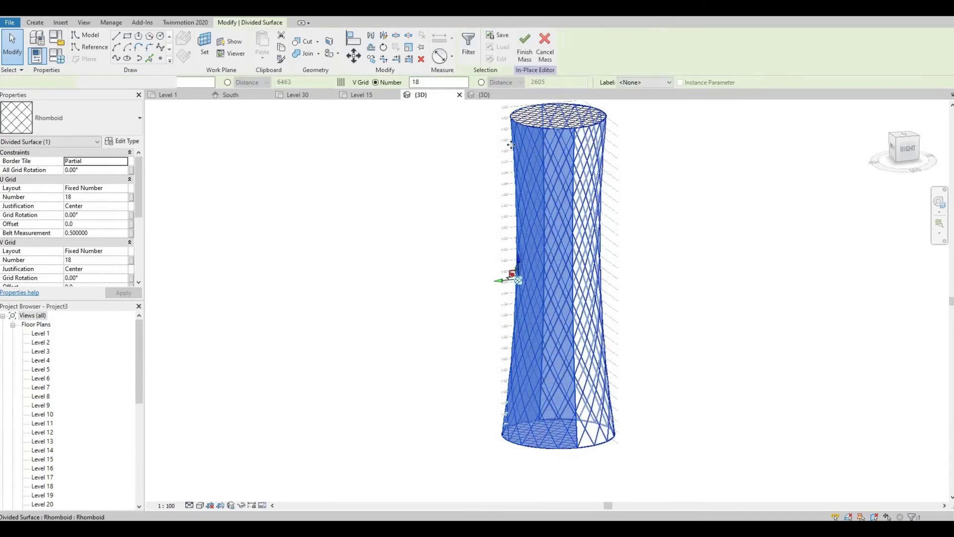
Swap the tower surface's plain rhomboid pattern for the Family2 rhomboid panels
click(80, 119)
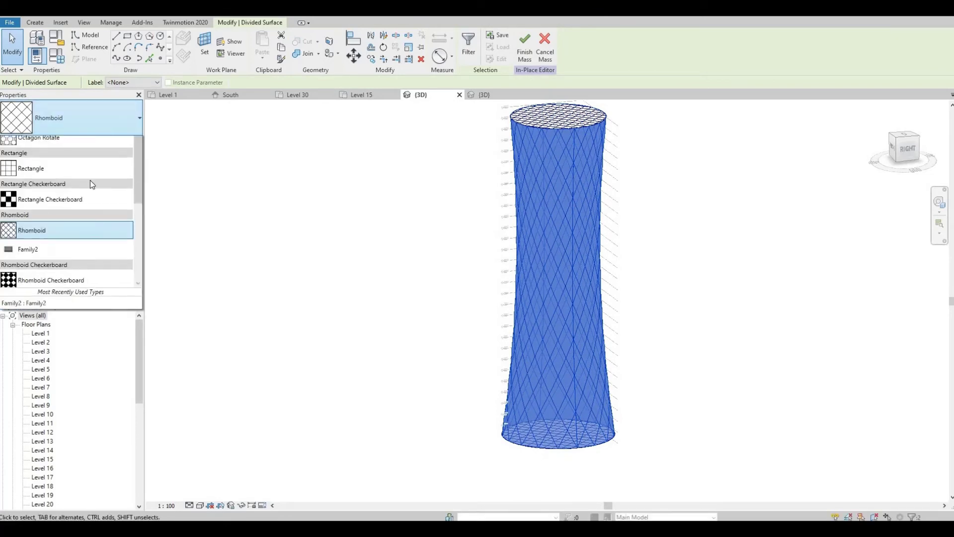
scroll(50, 305, down, 3)
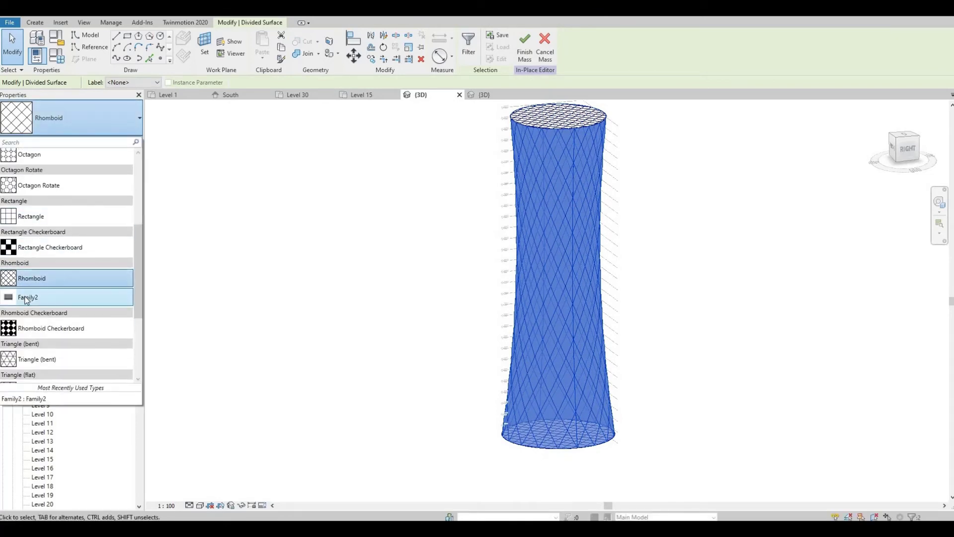
click(26, 298)
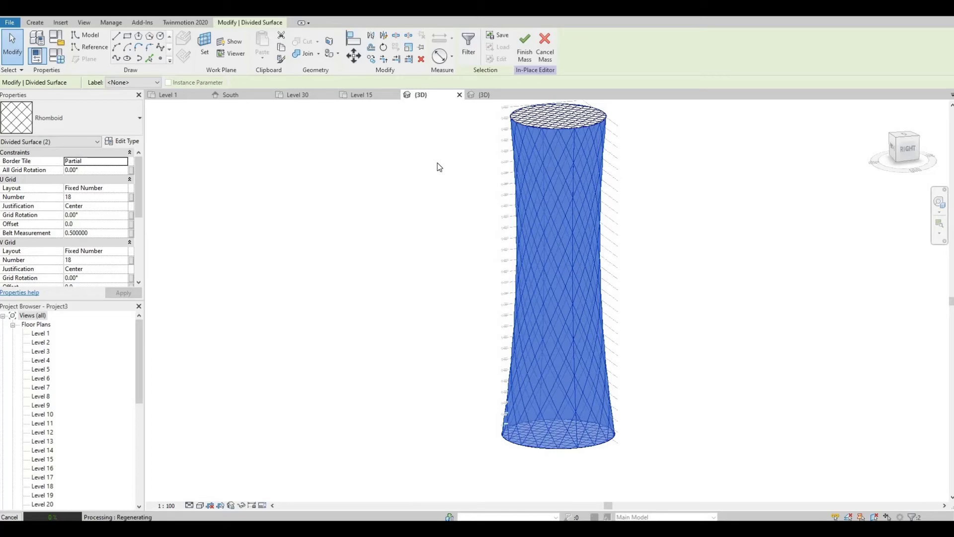
Zoom in to check the Family2 panels and open their type properties
middle_drag(422, 196, 393, 227)
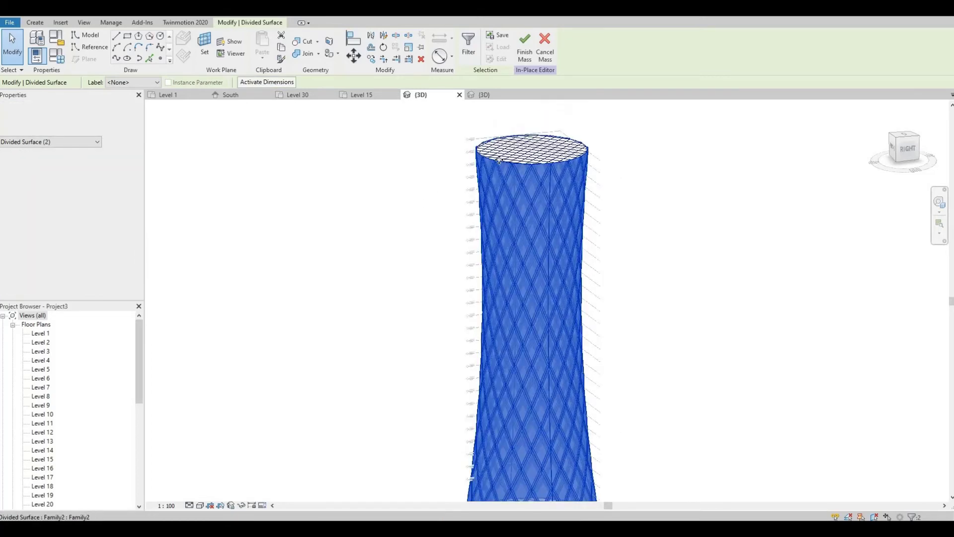
scroll(551, 188, up, 3)
scroll(550, 188, up, 5)
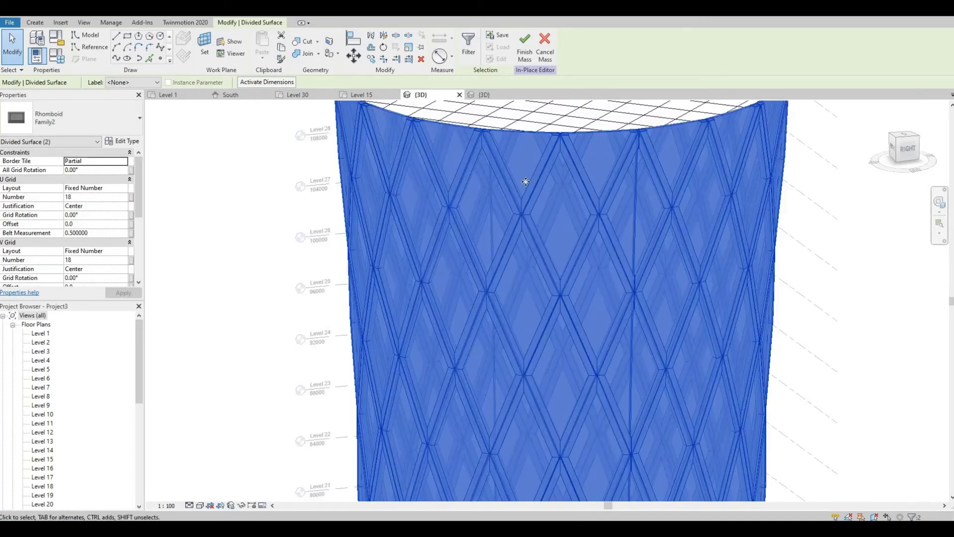
scroll(496, 225, down, 5)
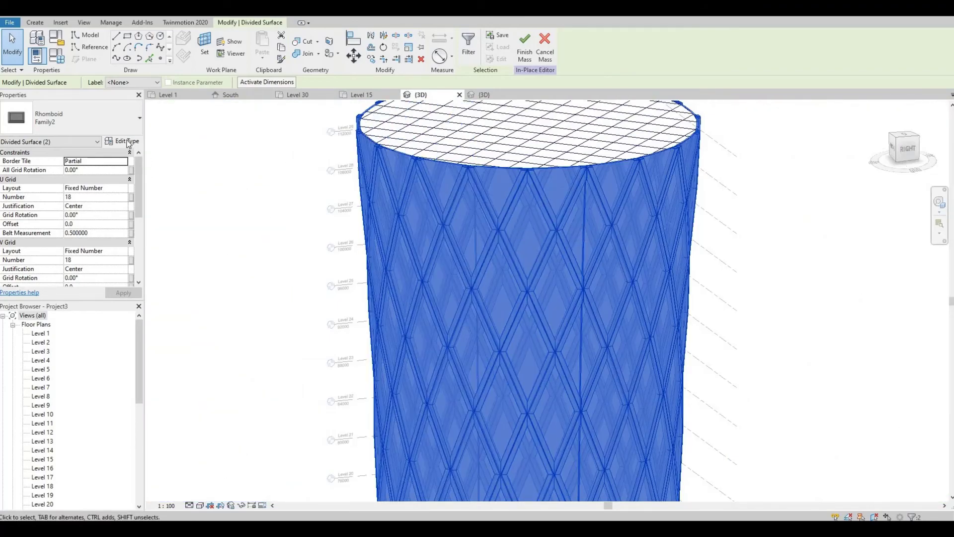
click(126, 142)
Set the Family2 panel Frame material to Aluminum
click(477, 268)
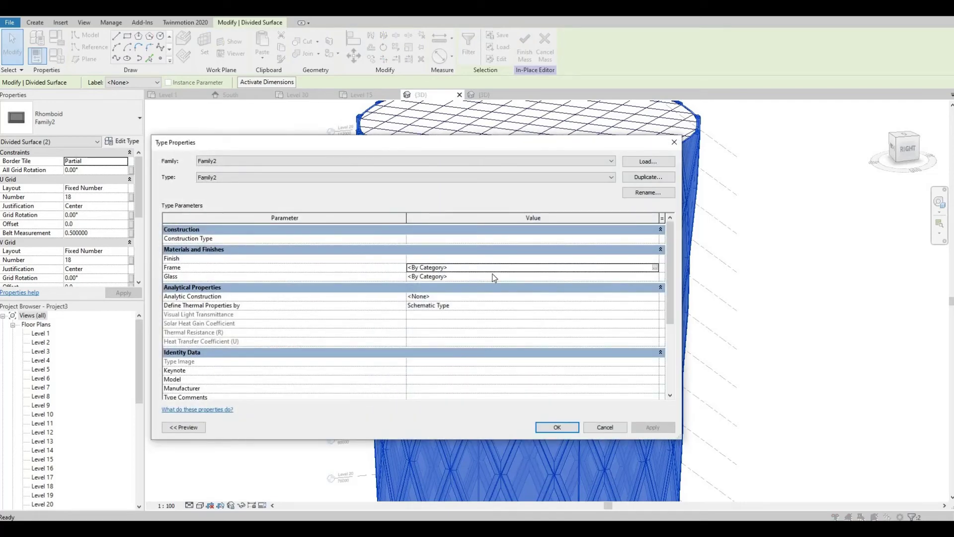
click(656, 268)
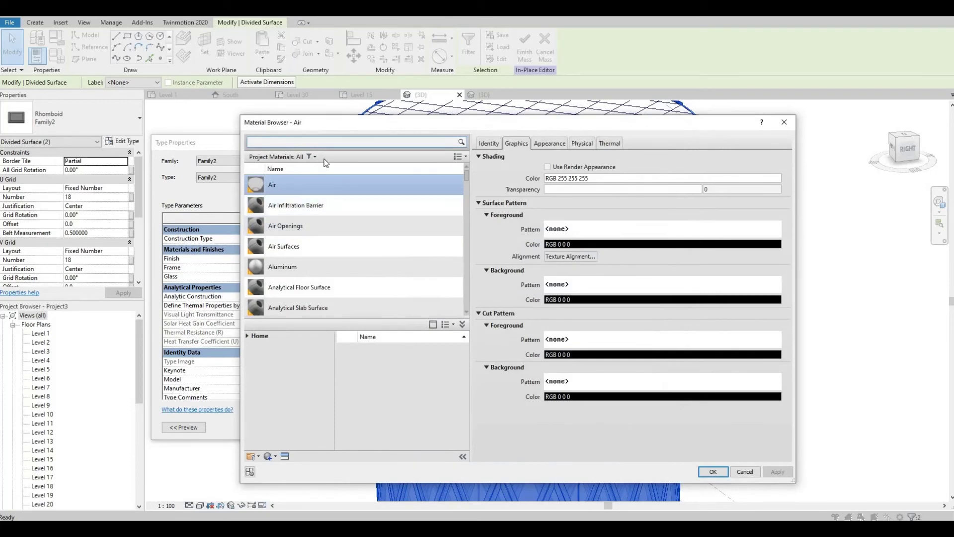
click(331, 141)
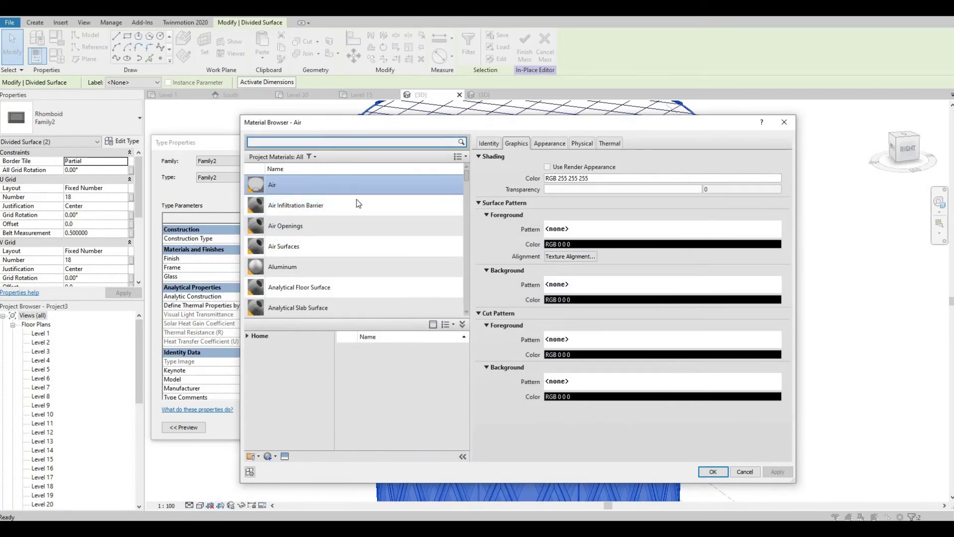
click(426, 266)
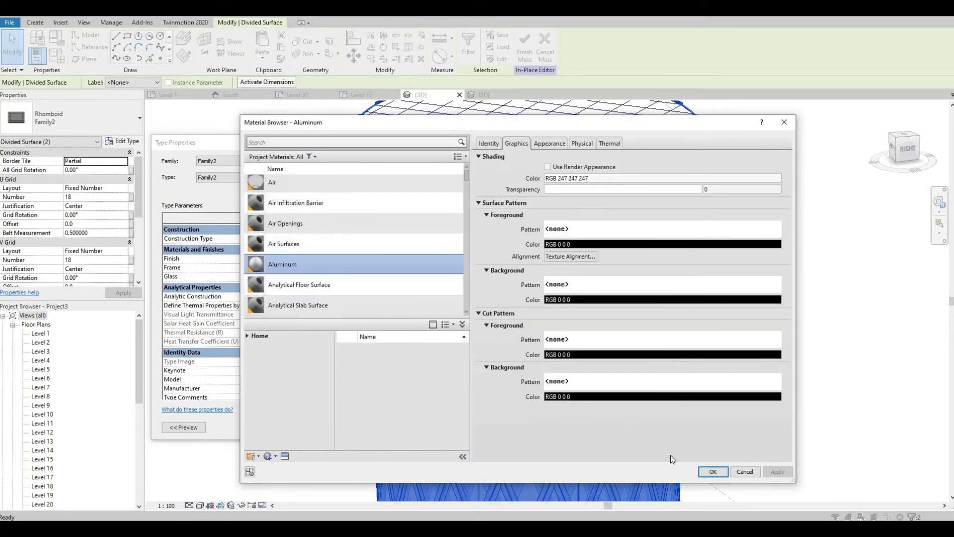
click(712, 472)
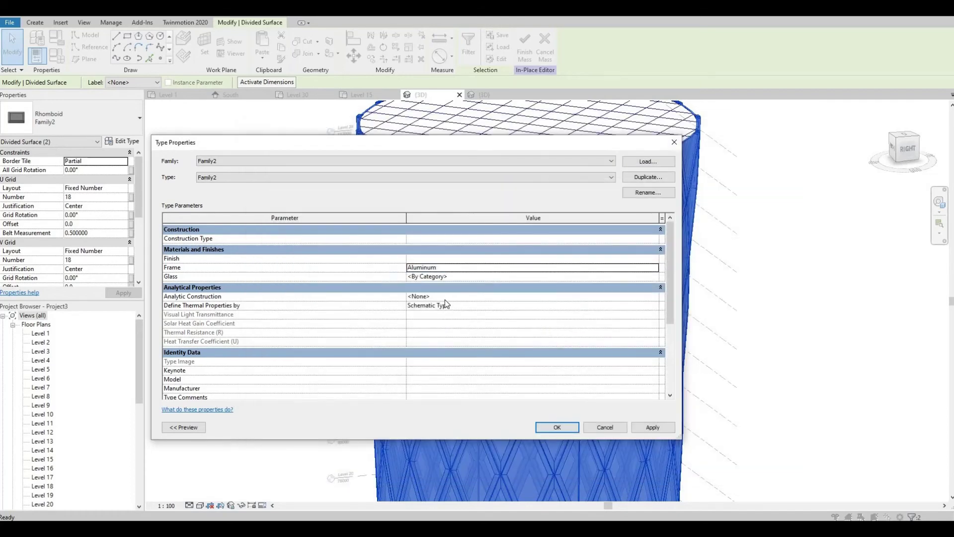
Set the panel Glass material to Glass and apply the type changes
click(445, 277)
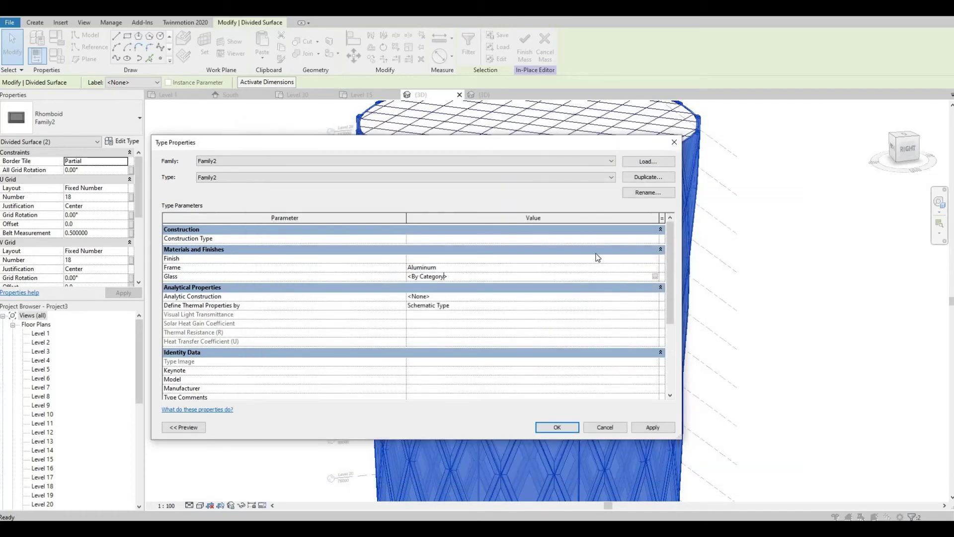
click(655, 277)
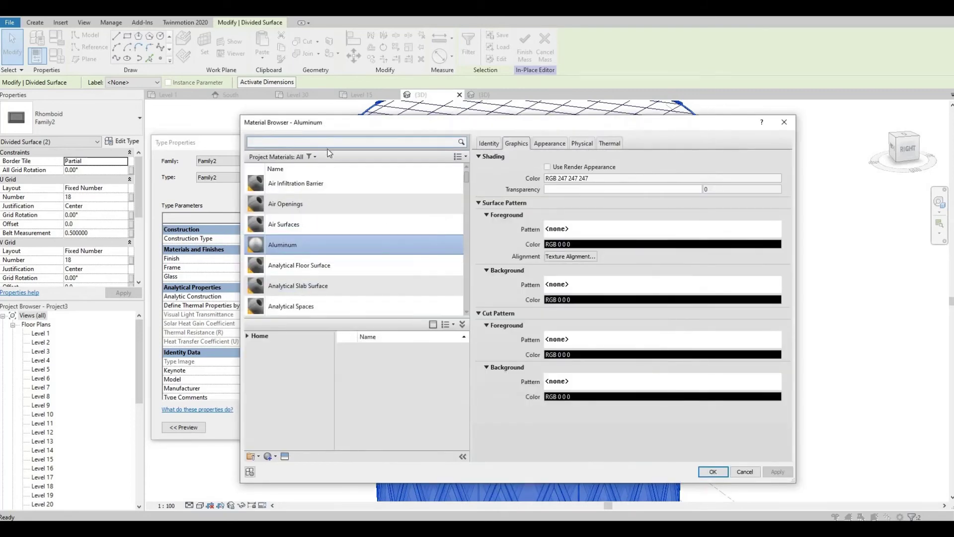
text(g)
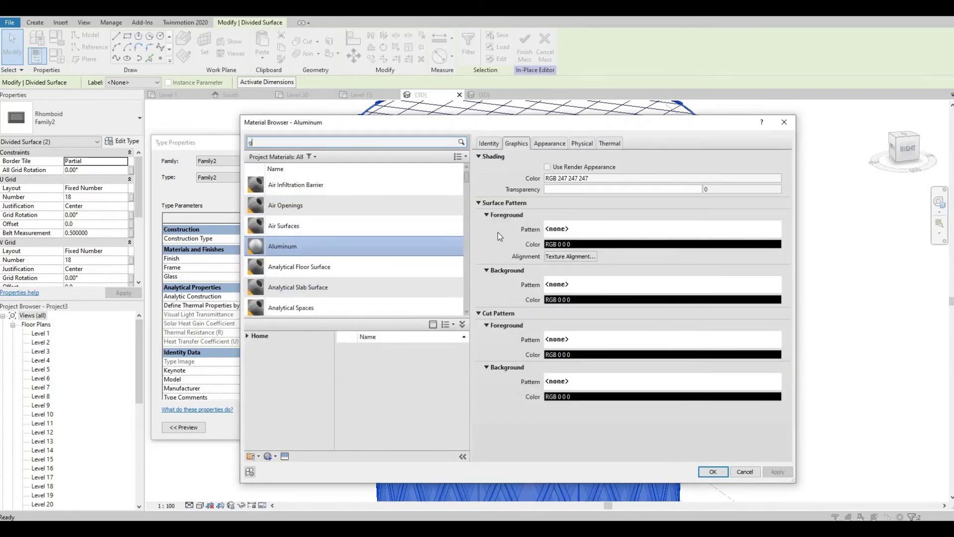
text(lass)
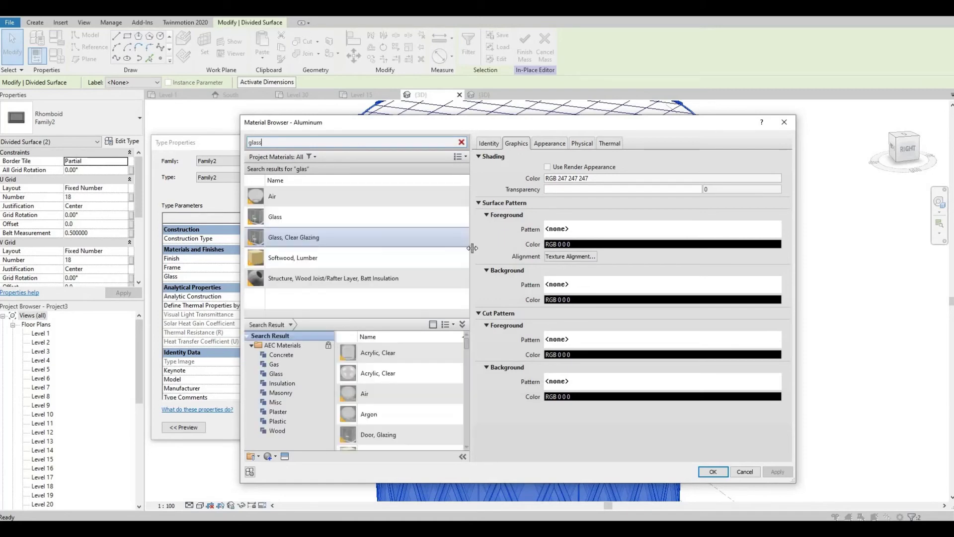
click(376, 219)
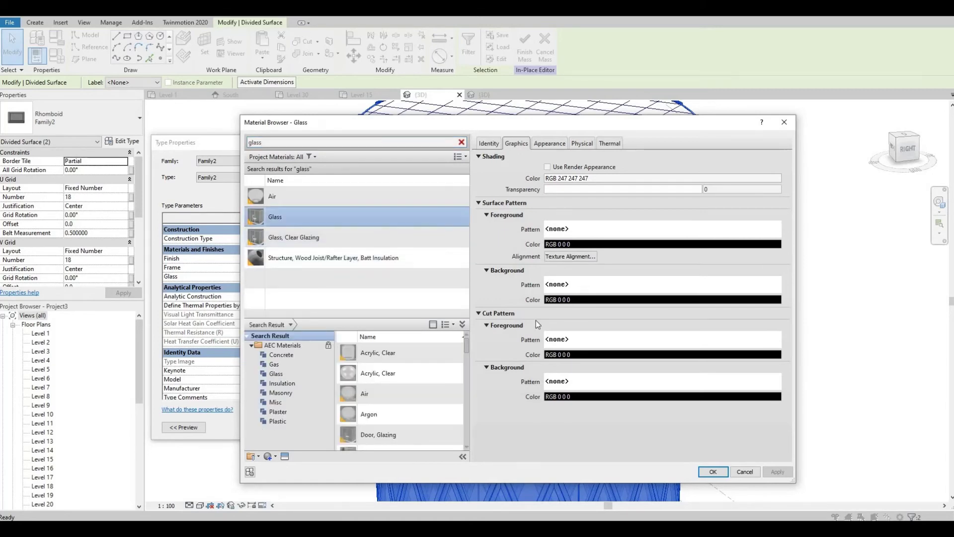
click(714, 472)
click(648, 428)
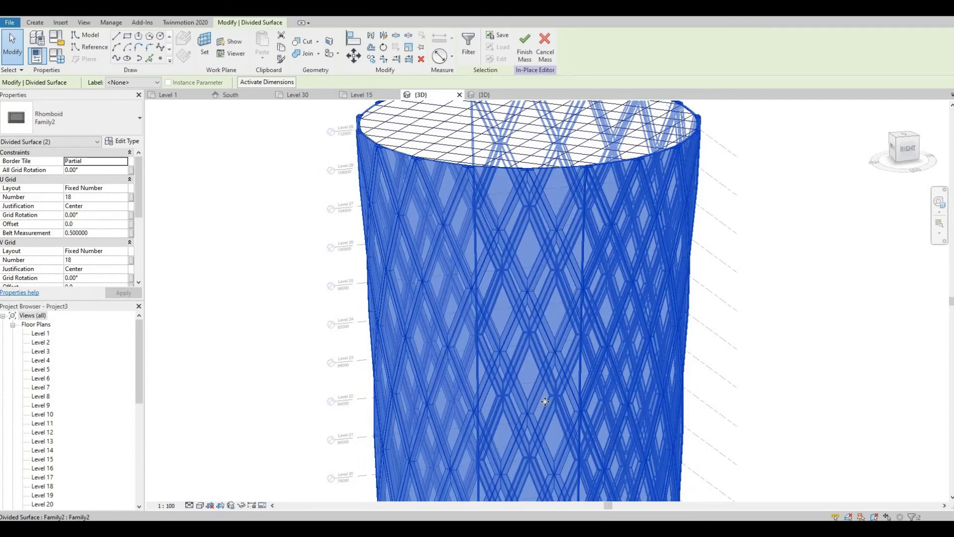
Clear the tower selection and switch the view to the Consistent Colors visual style
scroll(337, 430, down, 3)
scroll(338, 431, down, 2)
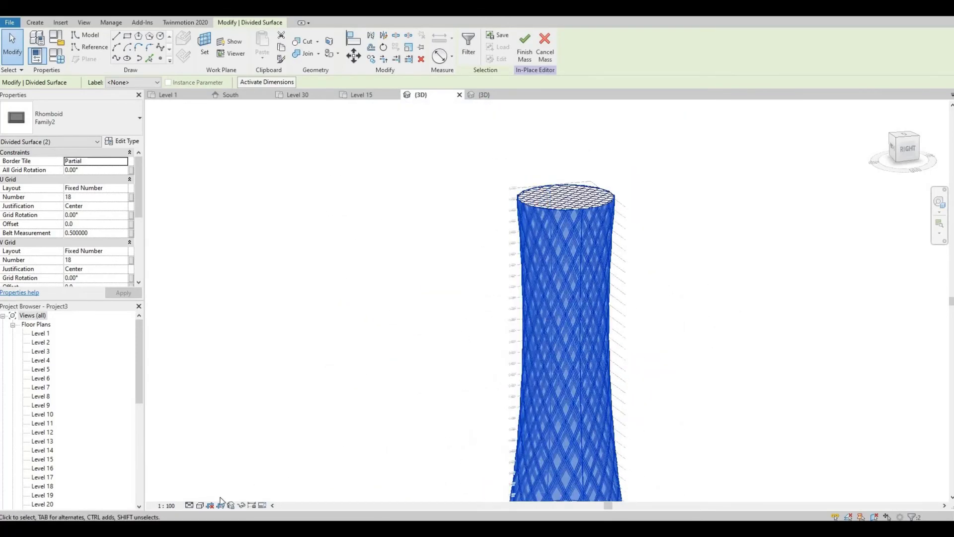
key(Escape)
click(198, 506)
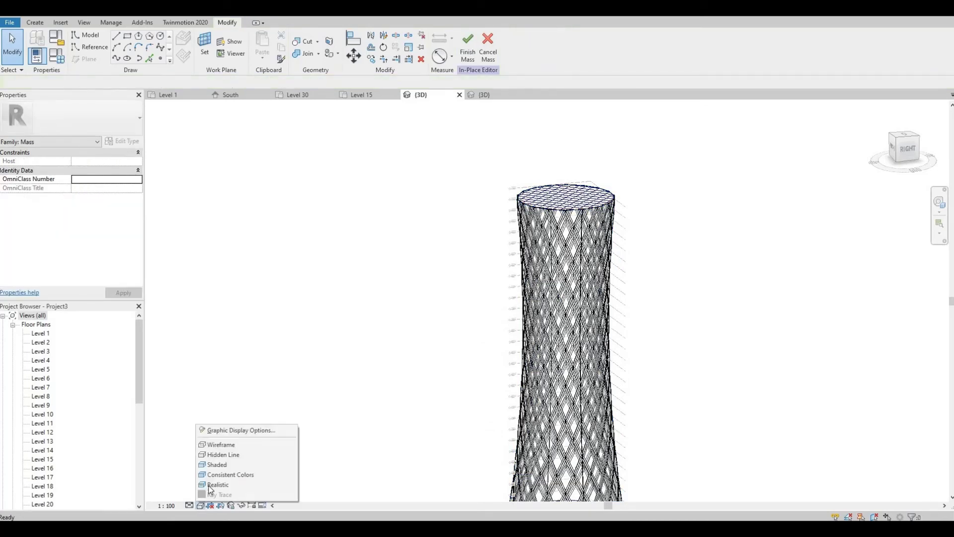
click(220, 472)
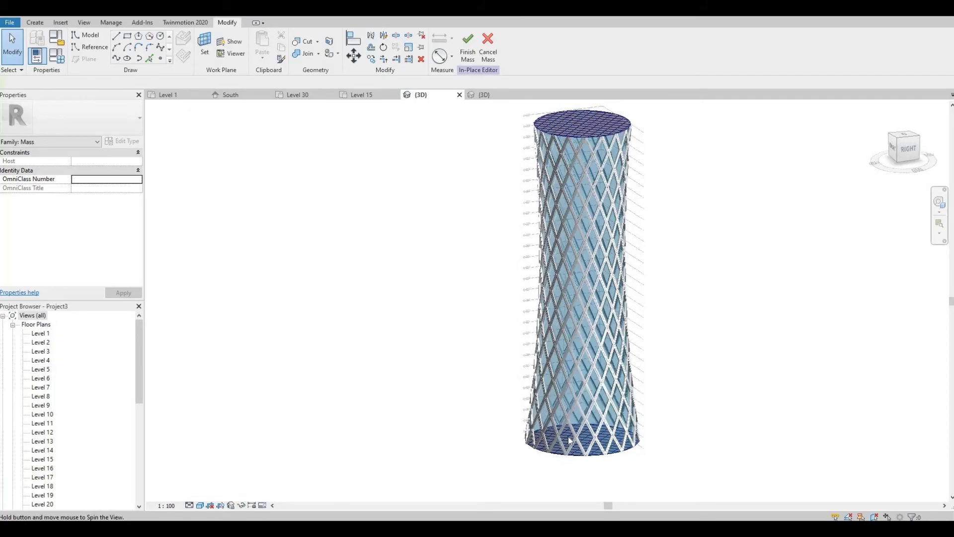
Orbit to the tower's front and zoom out to see the whole panelled tower
scroll(572, 441, up, 3)
scroll(664, 370, up, 5)
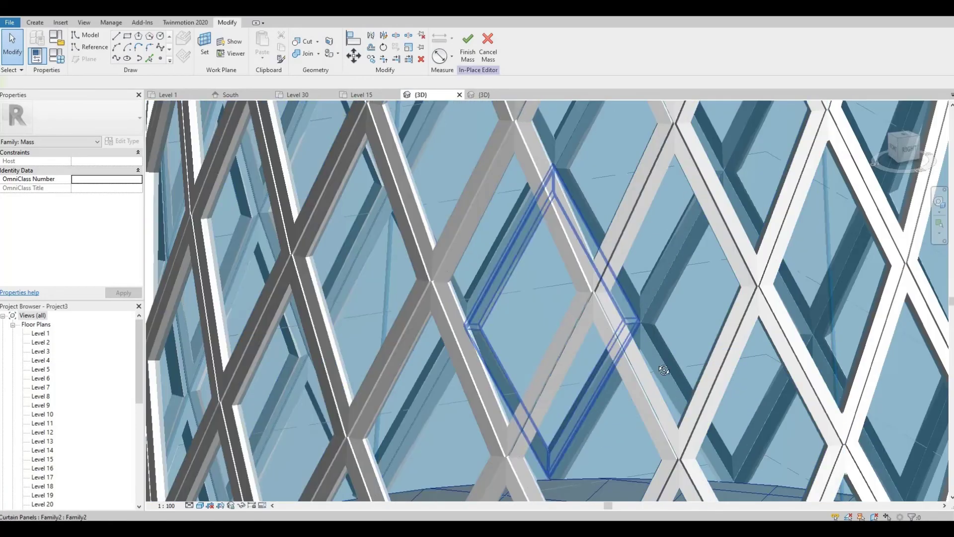
shift+middle_drag(664, 369, 712, 359)
scroll(711, 360, down, 8)
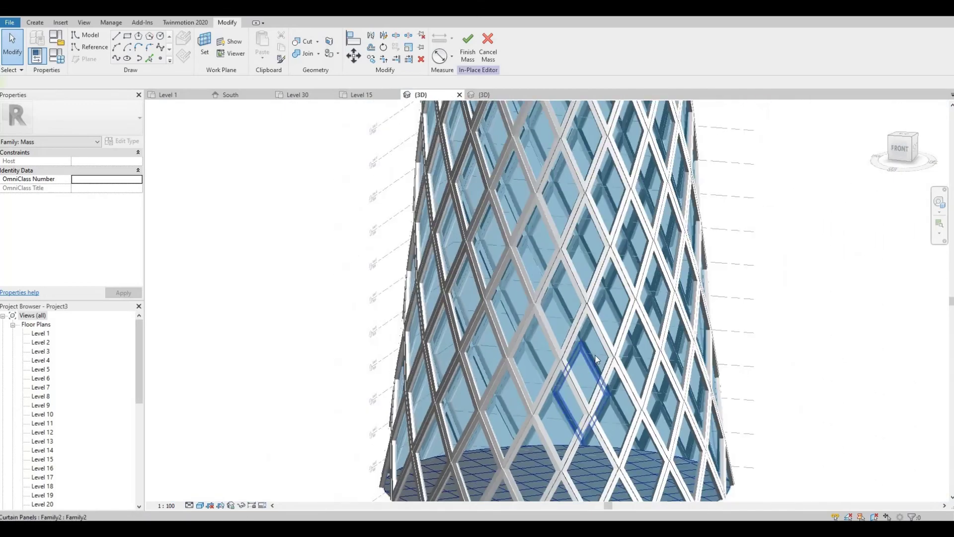
click(468, 47)
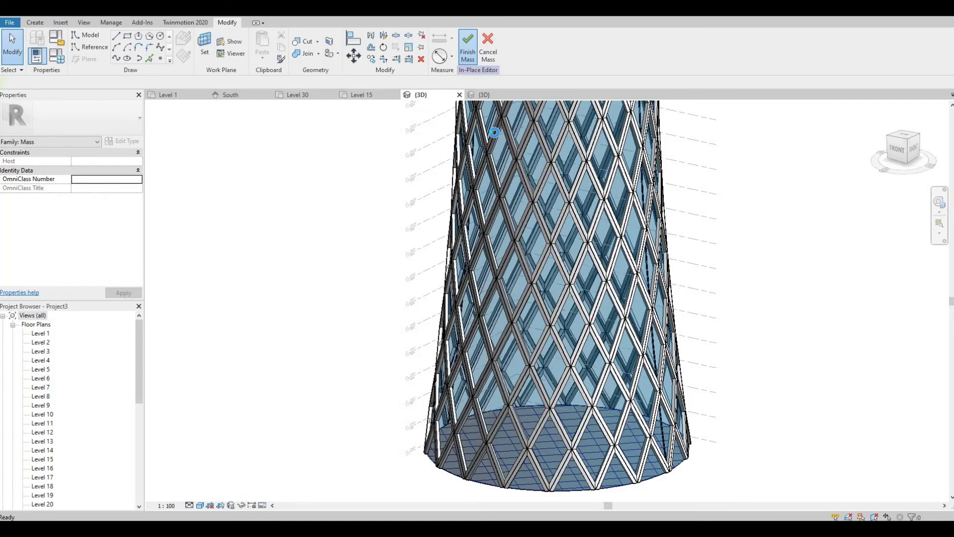
scroll(502, 184, down, 6)
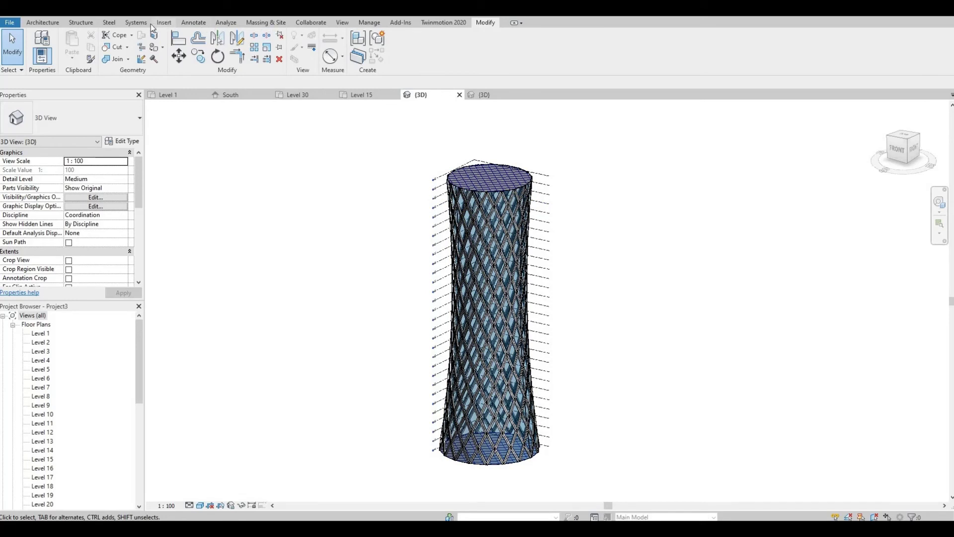
Select the tower mass and create mass floors on Levels 1 through 30
click(258, 23)
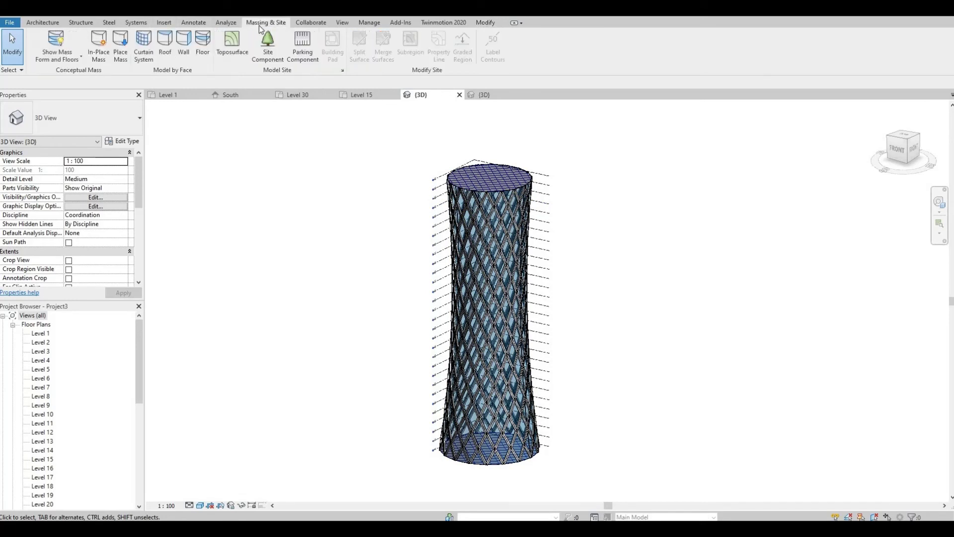
click(463, 194)
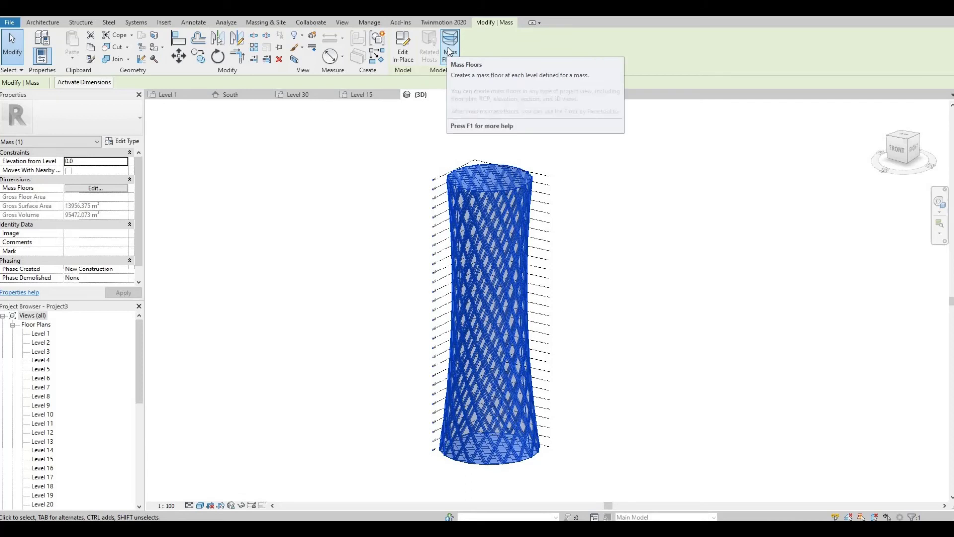
click(450, 49)
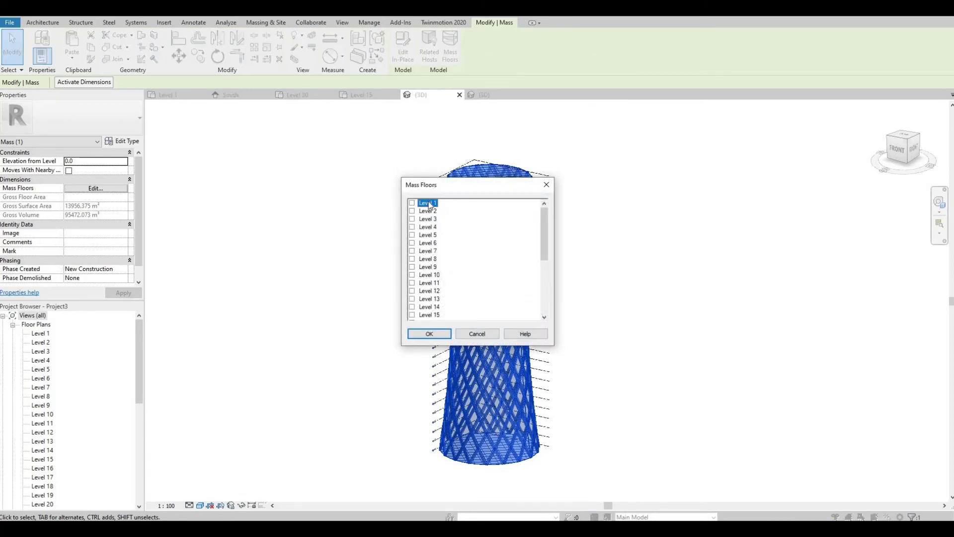
scroll(417, 222, down, 4)
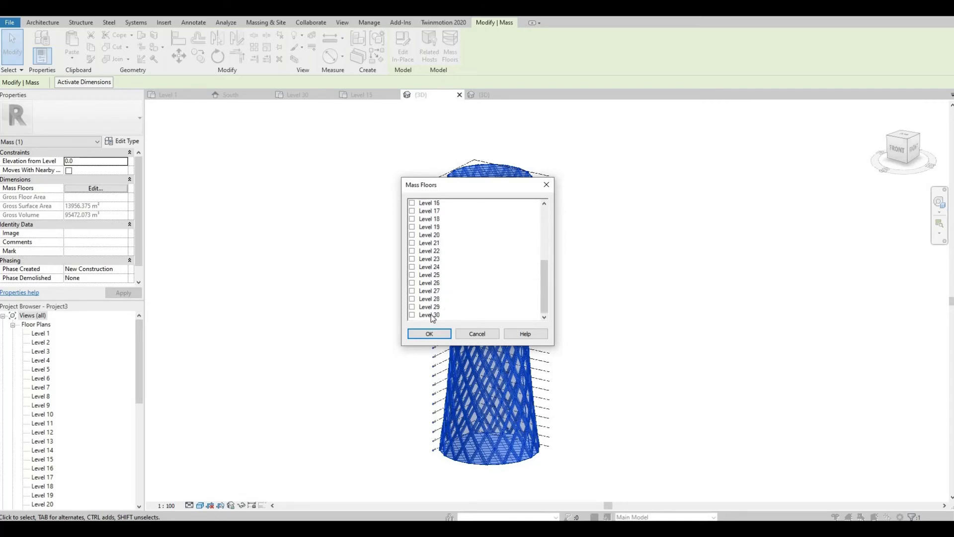
shift+click(430, 315)
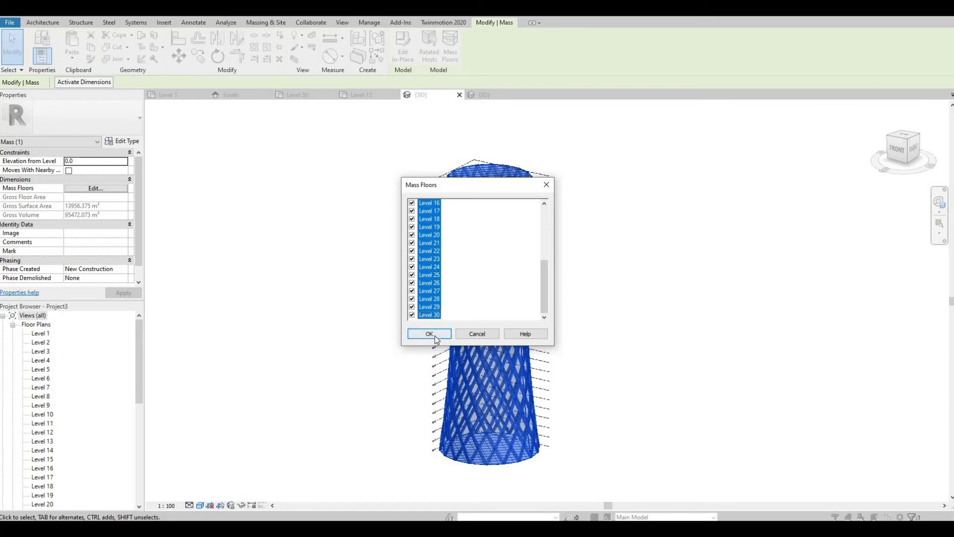
click(429, 334)
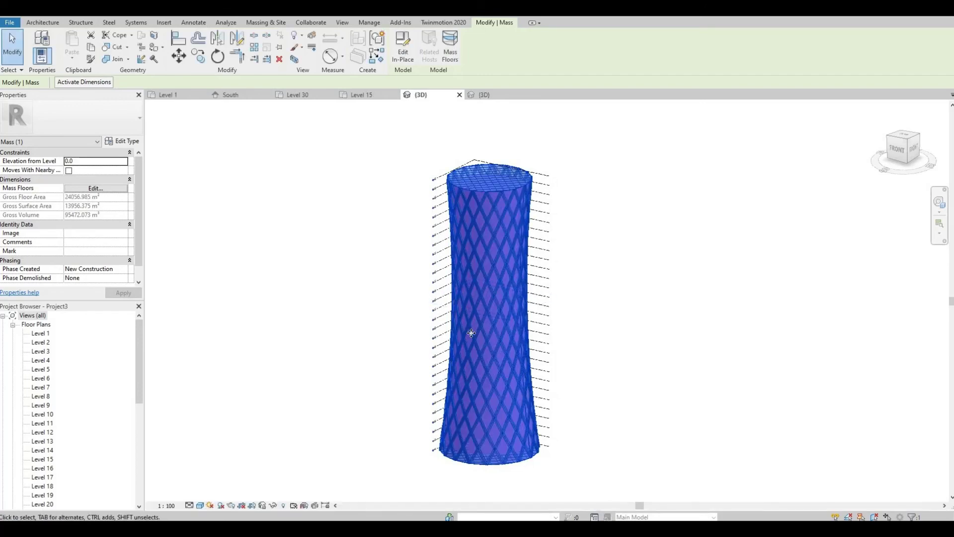
scroll(516, 337, up, 5)
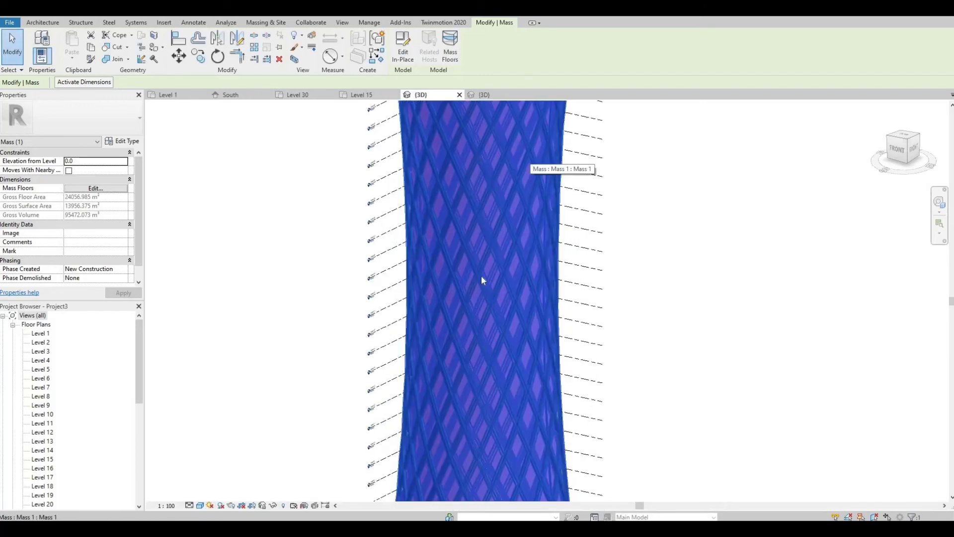
shift+middle_drag(457, 205, 497, 248)
scroll(497, 248, up, 5)
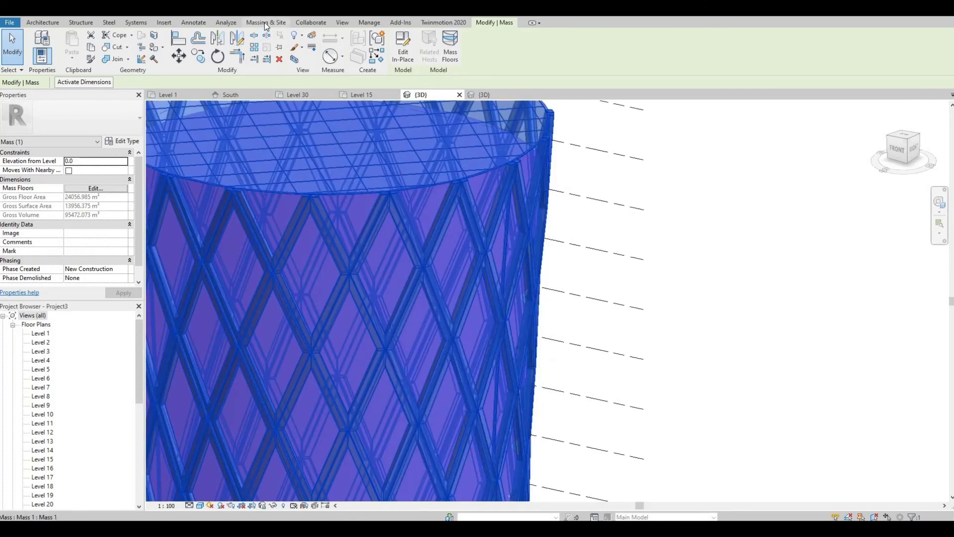
Create floor slabs from all of the tower's mass floors using Floor by Face
click(264, 22)
scroll(306, 142, down, 2)
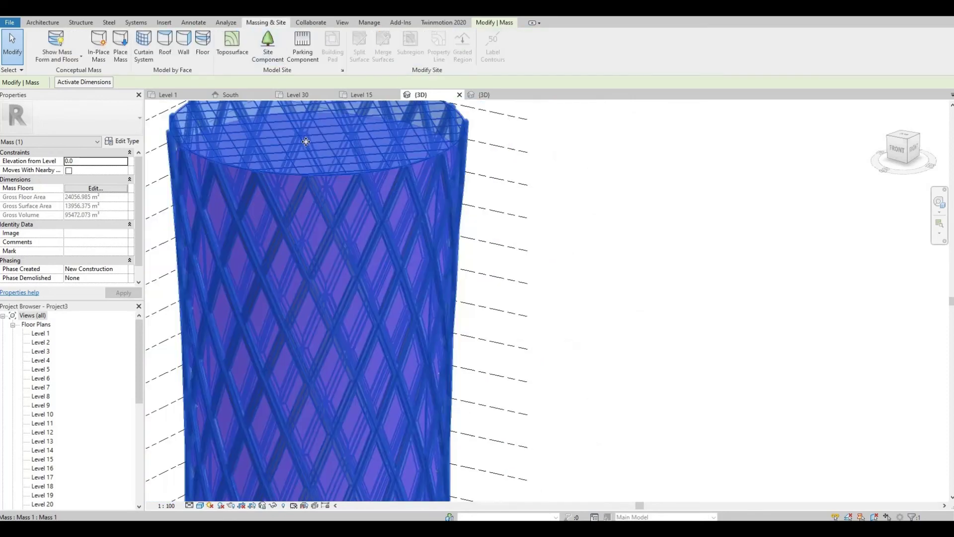
scroll(306, 142, down, 3)
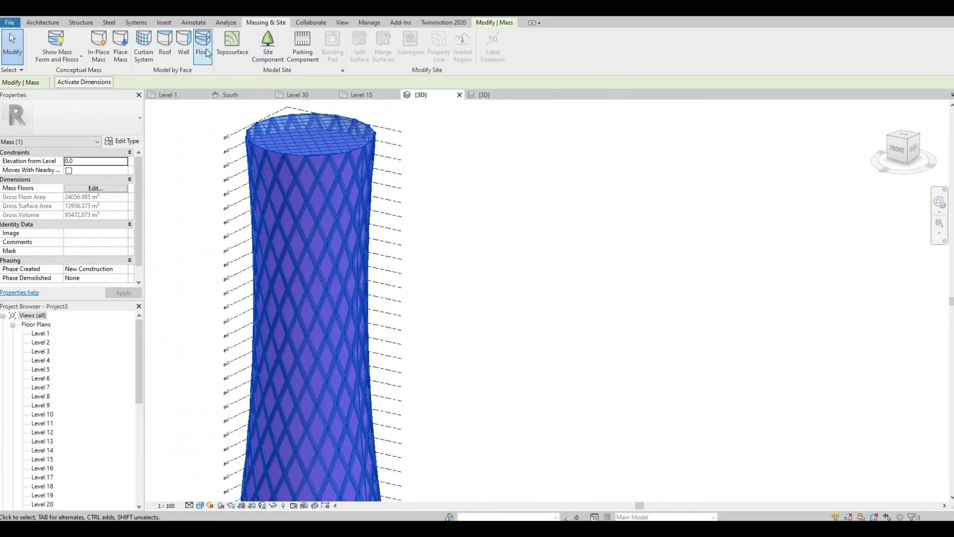
click(205, 50)
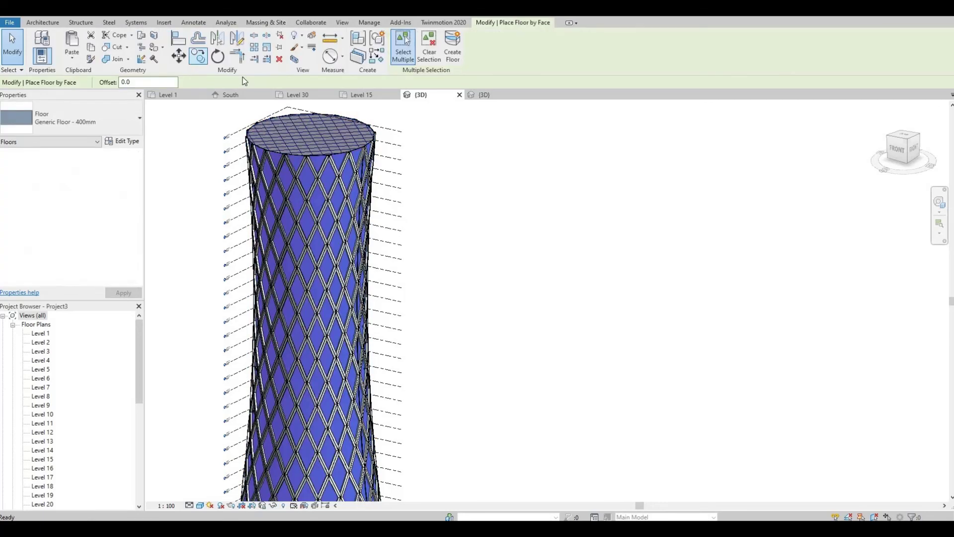
scroll(392, 131, down, 3)
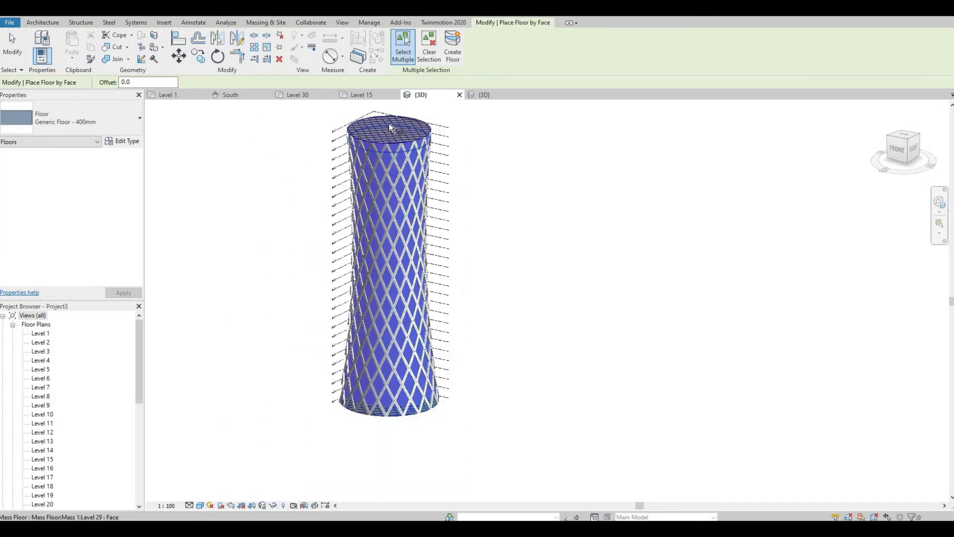
scroll(339, 134, down, 3)
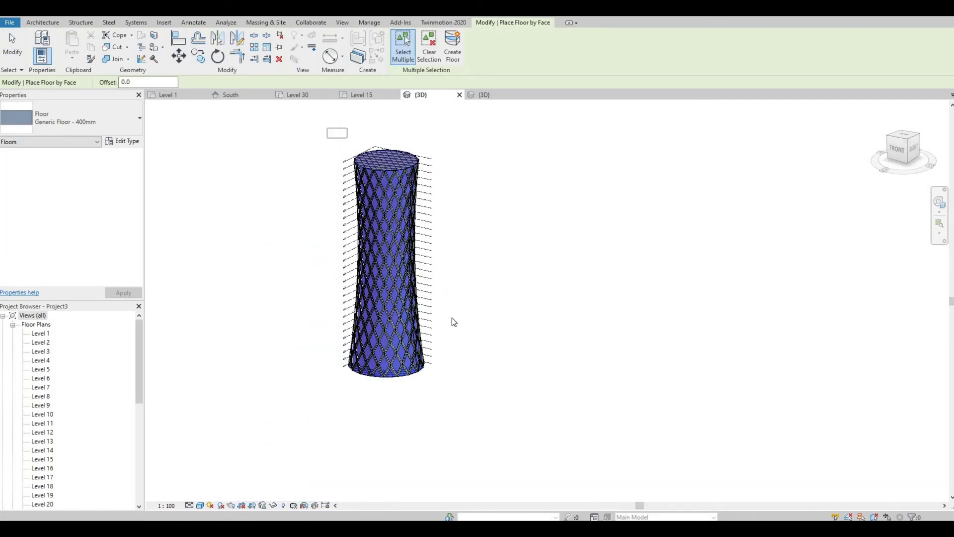
drag(452, 318, 461, 390)
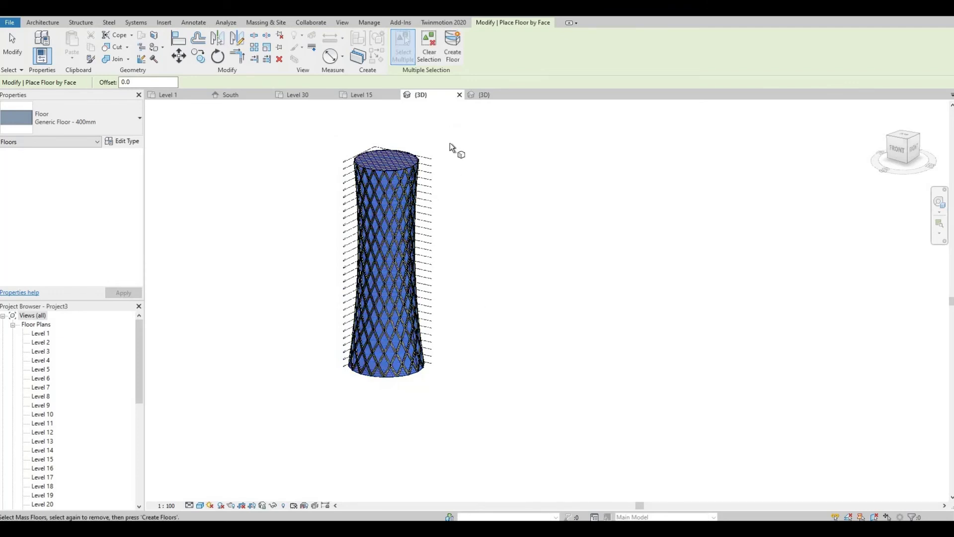
click(452, 52)
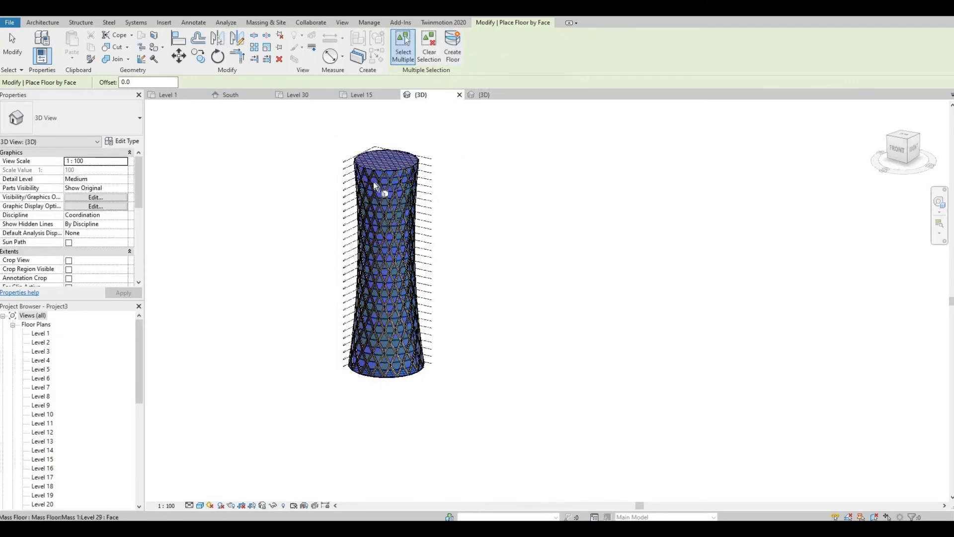
Orbit and zoom around the tower to inspect the new floor slabs through the glazing
scroll(375, 187, up, 3)
scroll(382, 184, up, 4)
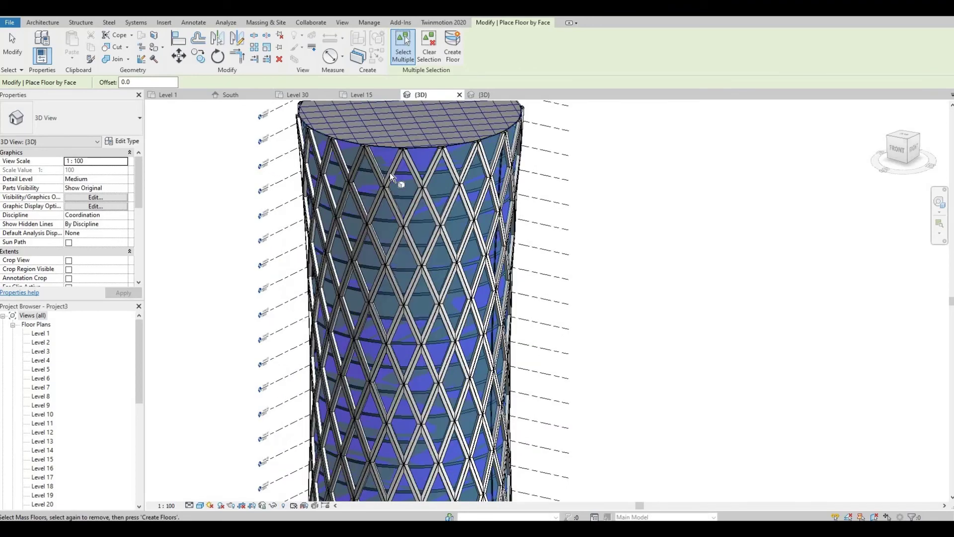
shift+middle_drag(420, 233, 400, 305)
scroll(398, 310, up, 6)
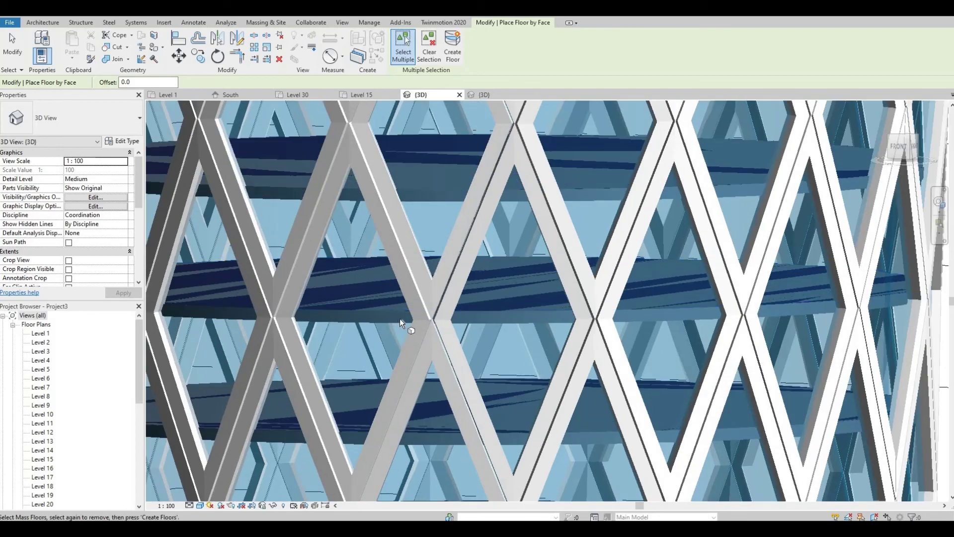
shift+middle_drag(406, 318, 385, 323)
scroll(385, 323, down, 10)
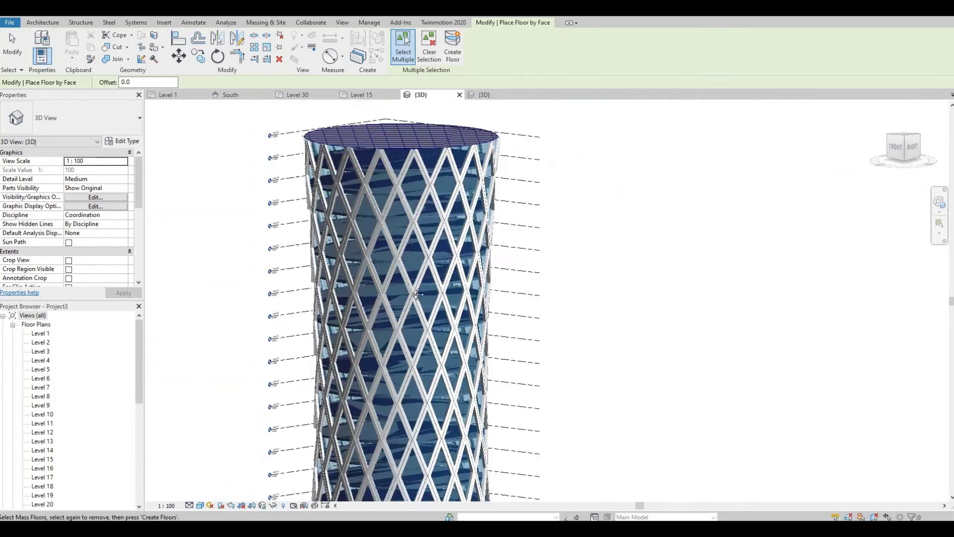
middle_drag(453, 204, 436, 241)
scroll(436, 241, up, 6)
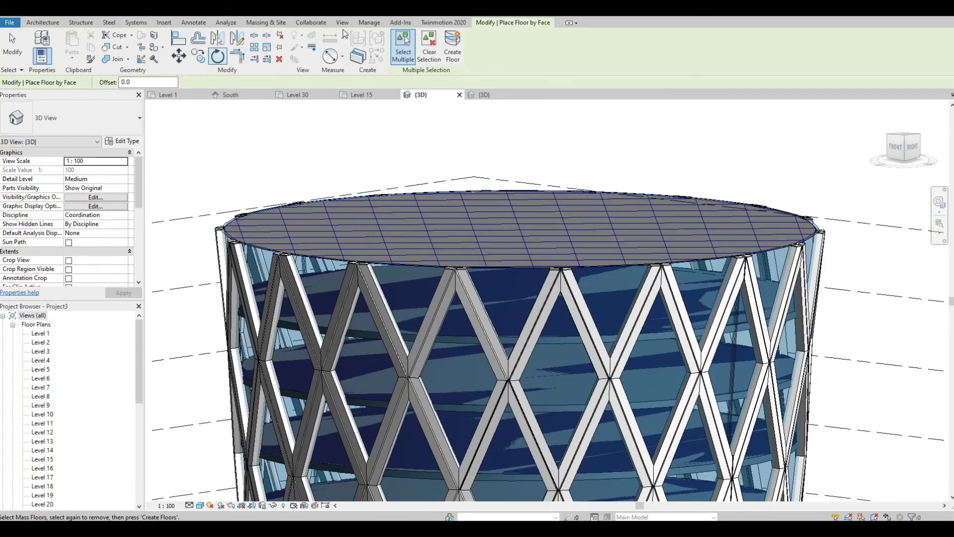
Cap the tower's top mass face at Level 30 with a Generic 300mm Basic Roof
click(255, 22)
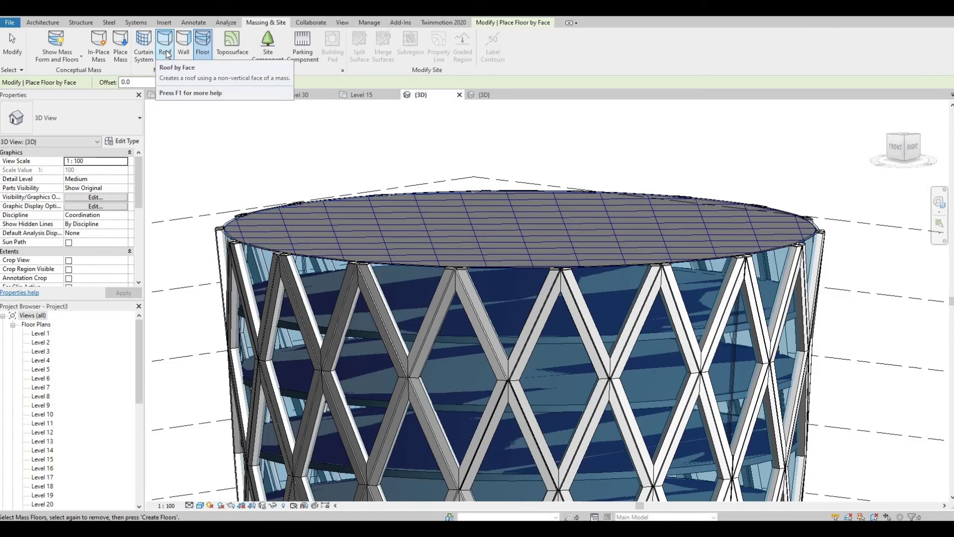
click(166, 52)
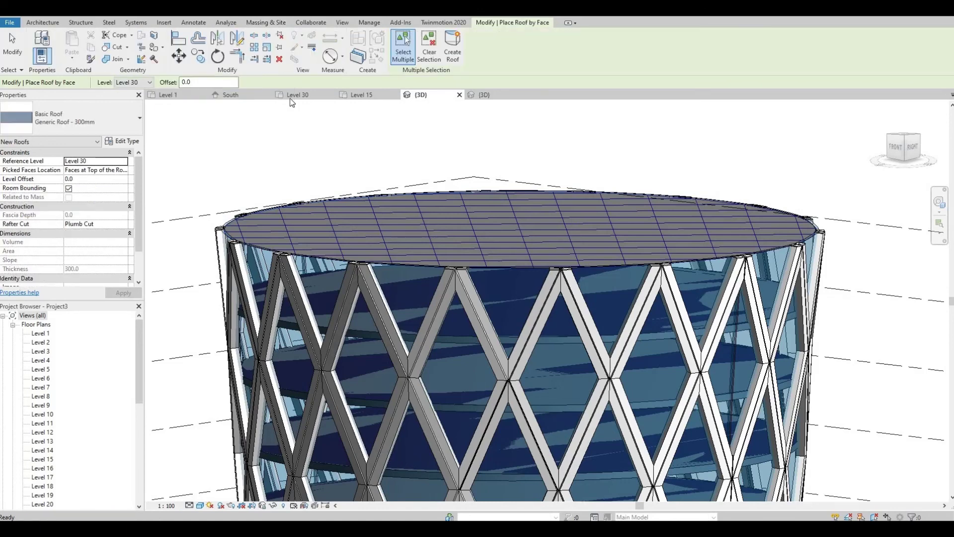
click(403, 263)
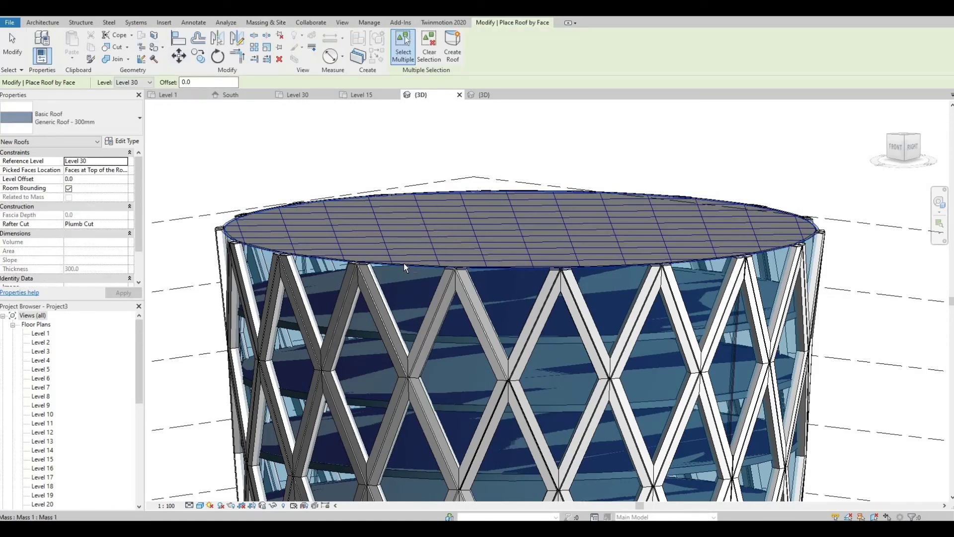
click(454, 54)
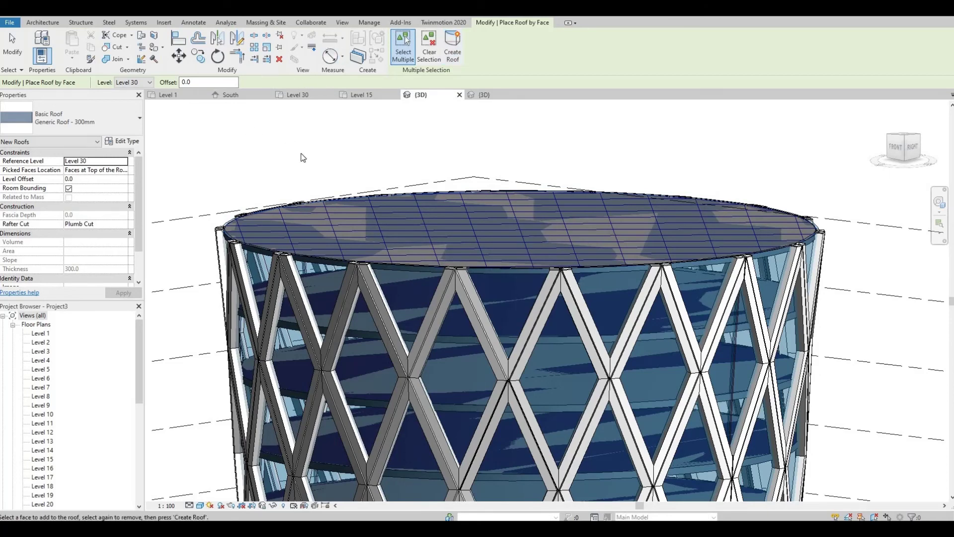
key(Escape)
scroll(304, 158, down, 2)
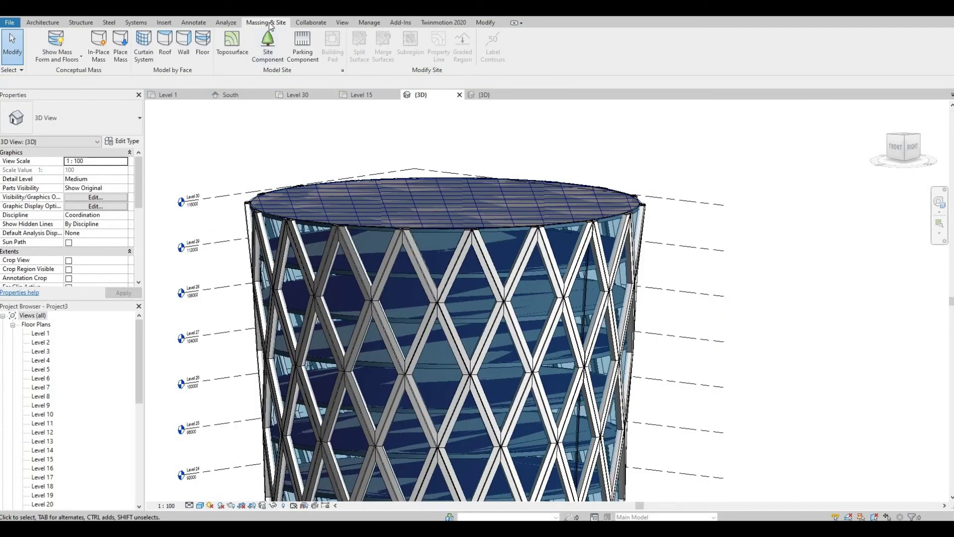
Switch mass display to Show Mass by View Settings and zoom out over the full tower
click(55, 46)
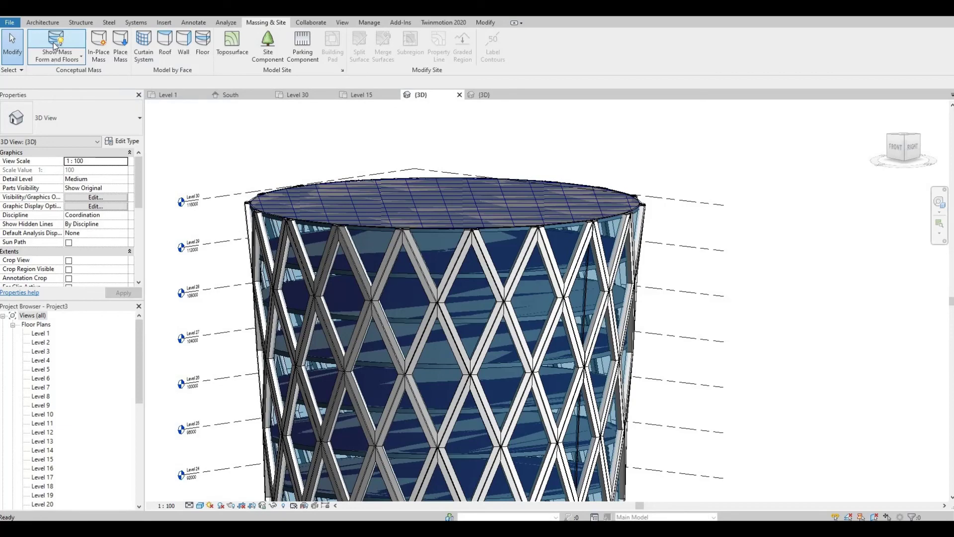
click(56, 45)
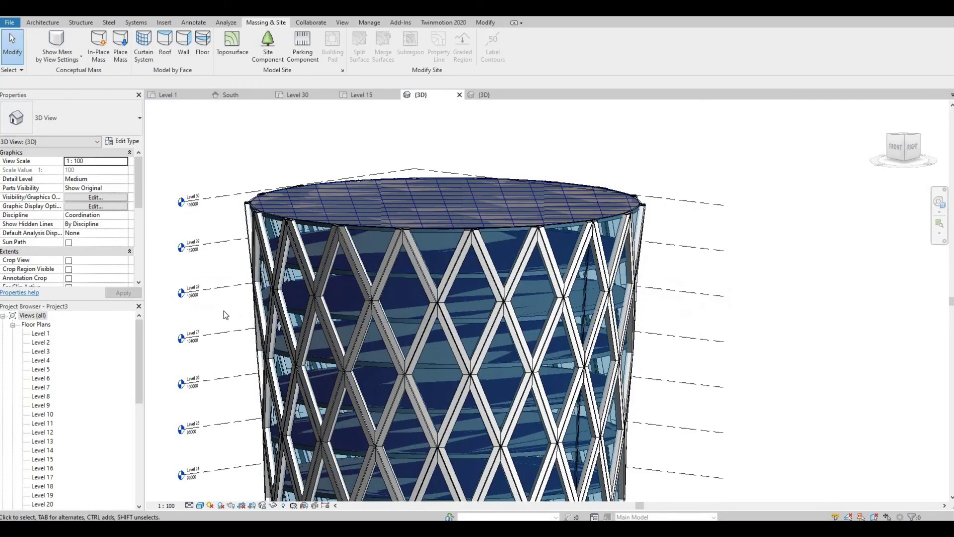
scroll(390, 241, down, 5)
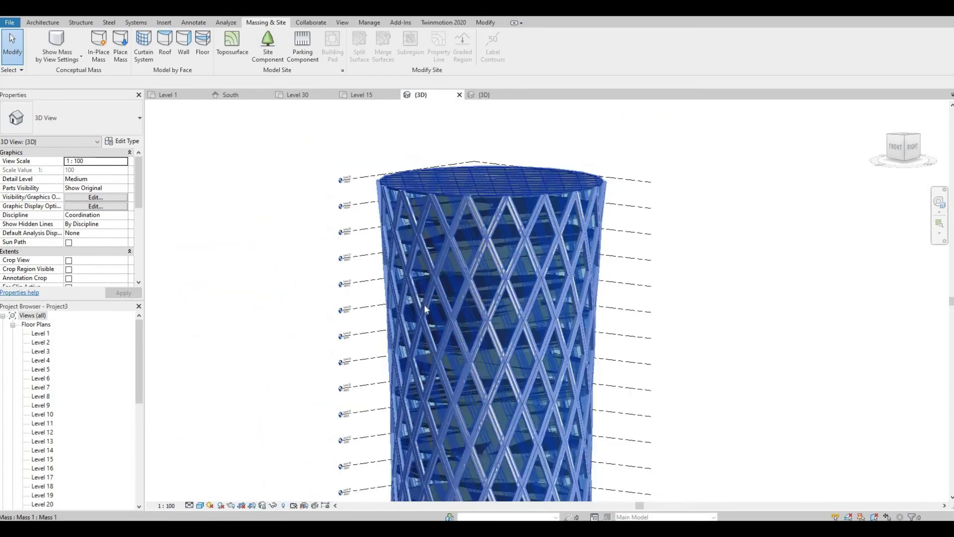
scroll(453, 241, down, 2)
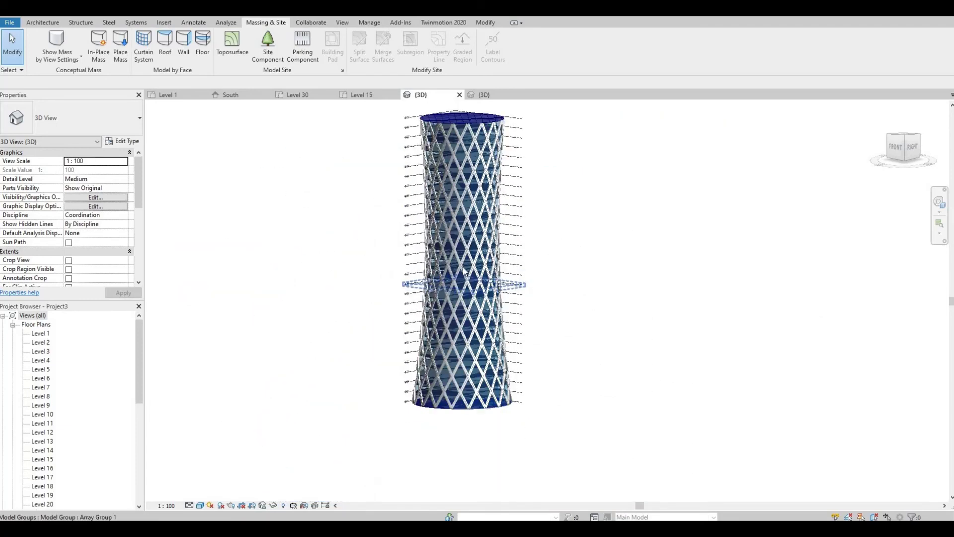
scroll(509, 255, up, 1)
scroll(597, 264, down, 1)
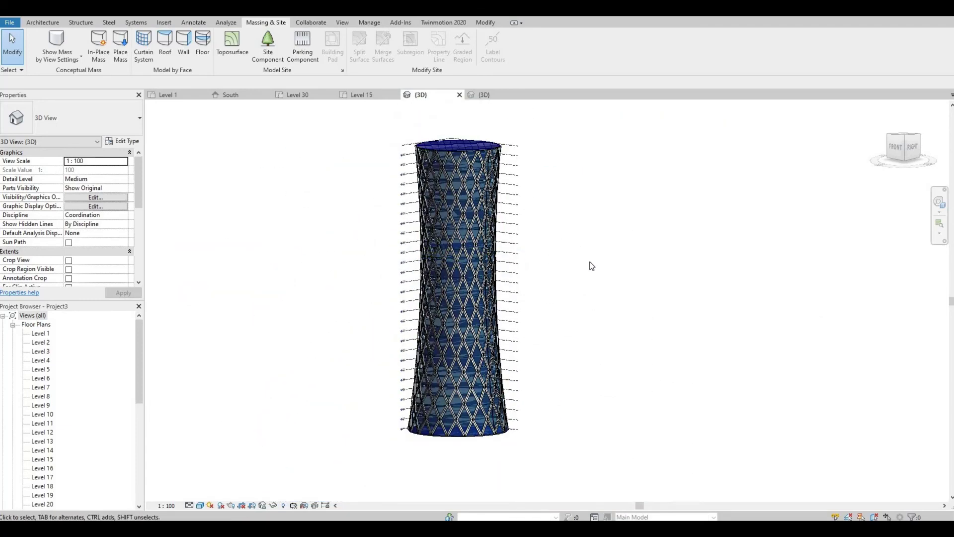